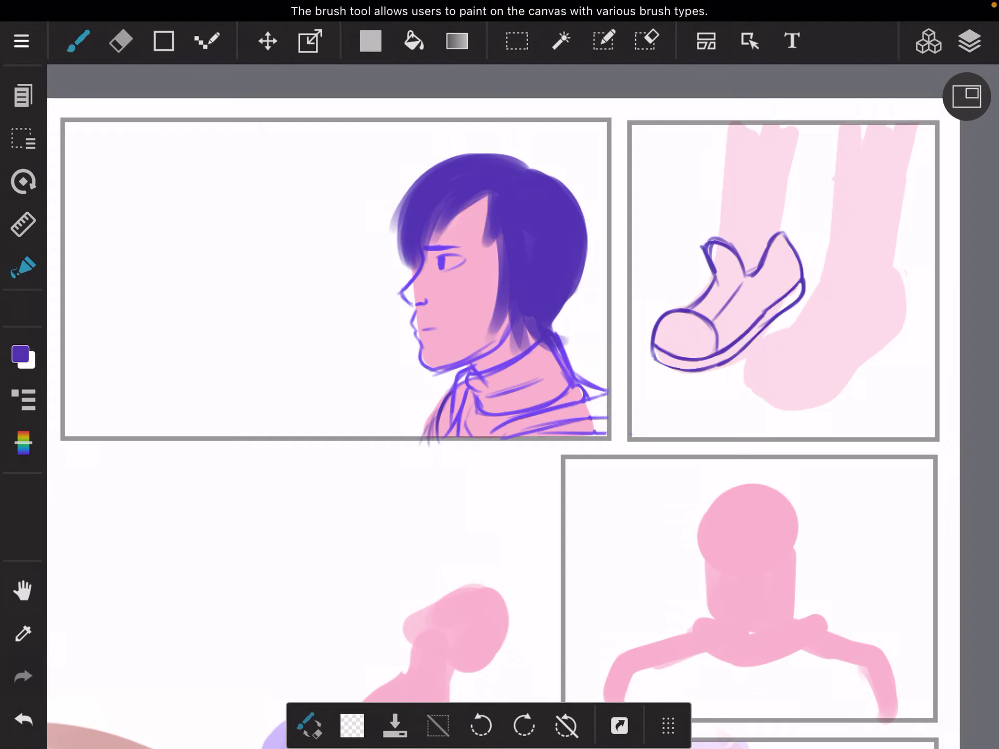
scroll(499, 313, up, 3)
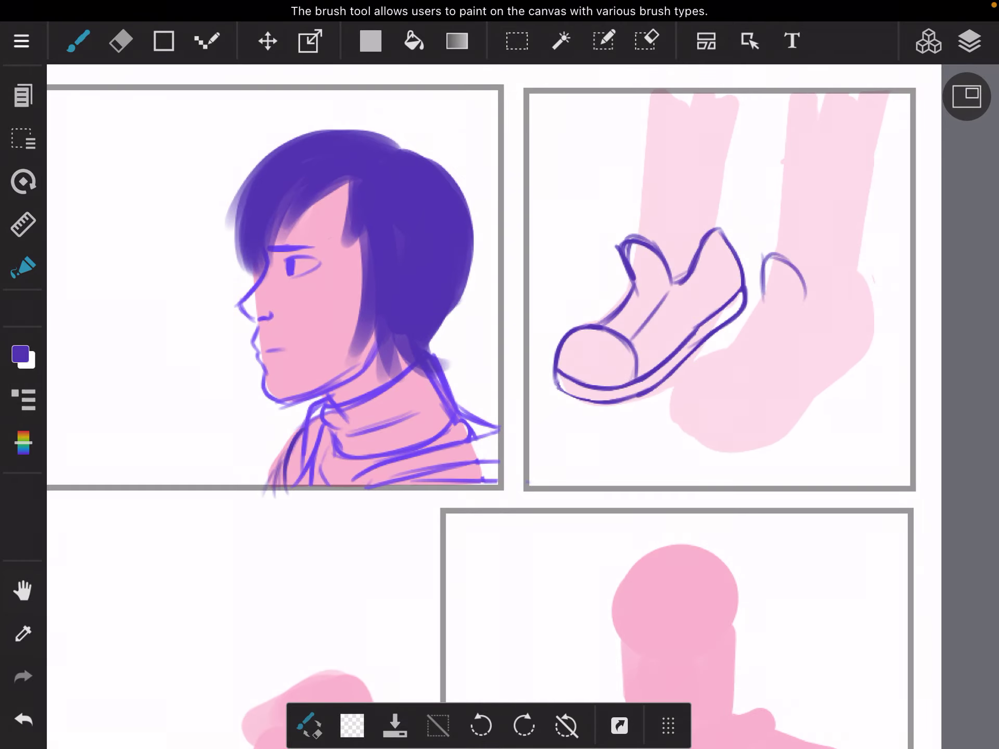
scroll(703, 313, up, 2)
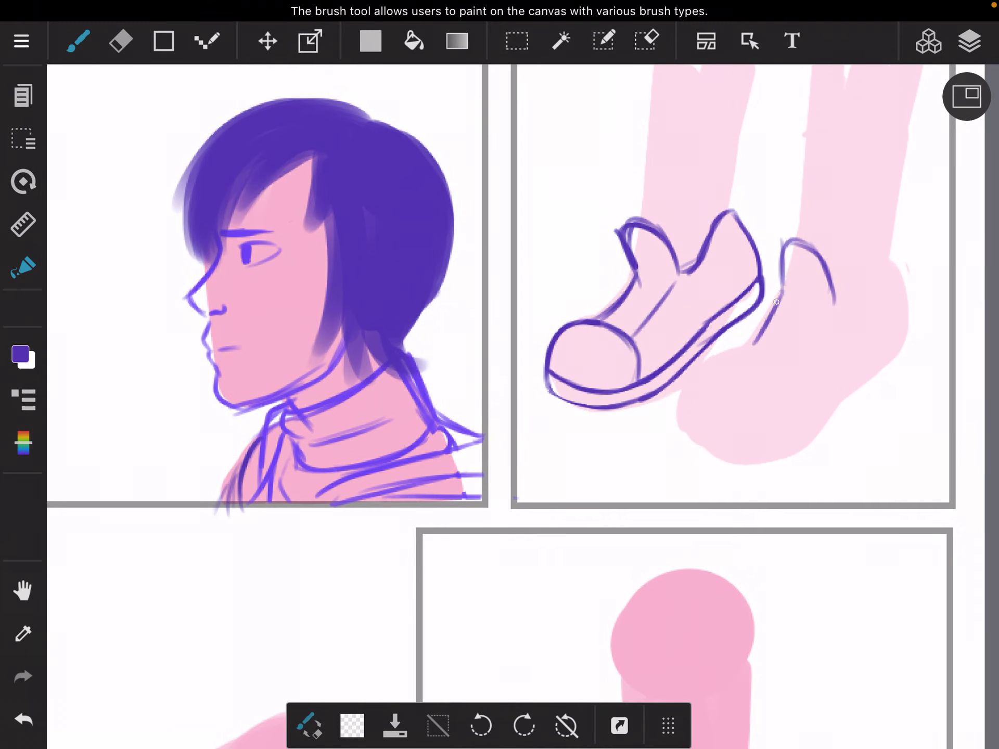
Ink the second shoe's back curve in purple, erasing stray marks and touching up the outline
drag(776, 303, 685, 433)
key(e)
drag(717, 366, 698, 401)
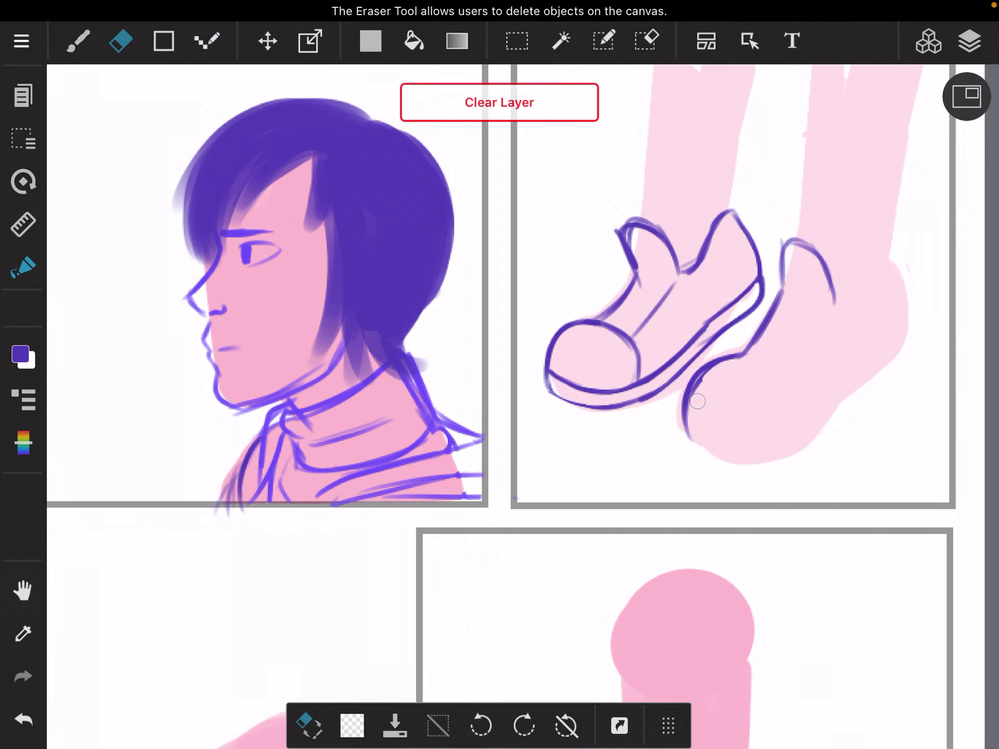
click(691, 403)
scroll(499, 374, down, 3)
scroll(390, 374, up, 3)
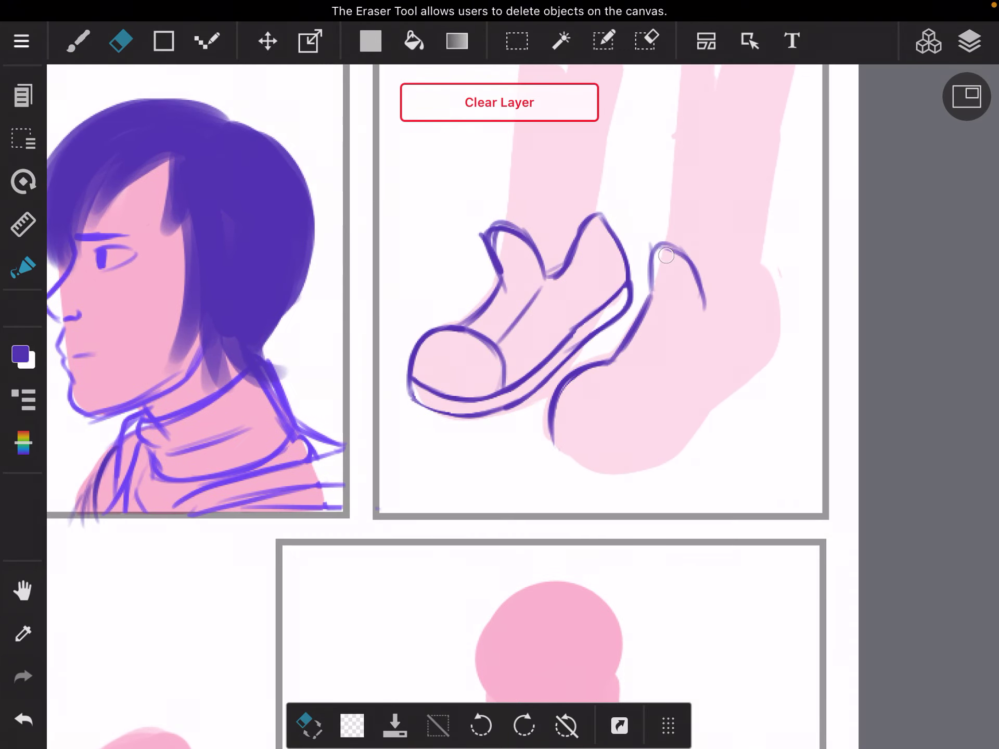
key(b)
drag(666, 249, 688, 256)
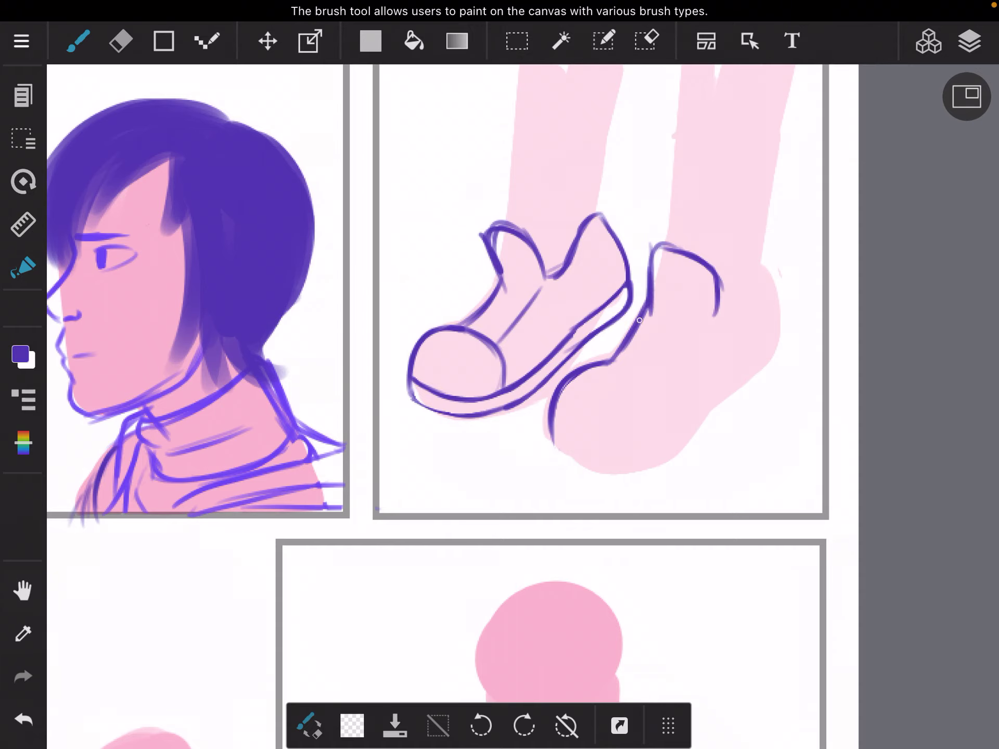
key(e)
mouse_move(621, 354)
mouse_down()
mouse_move(644, 320)
mouse_move(628, 312)
mouse_up()
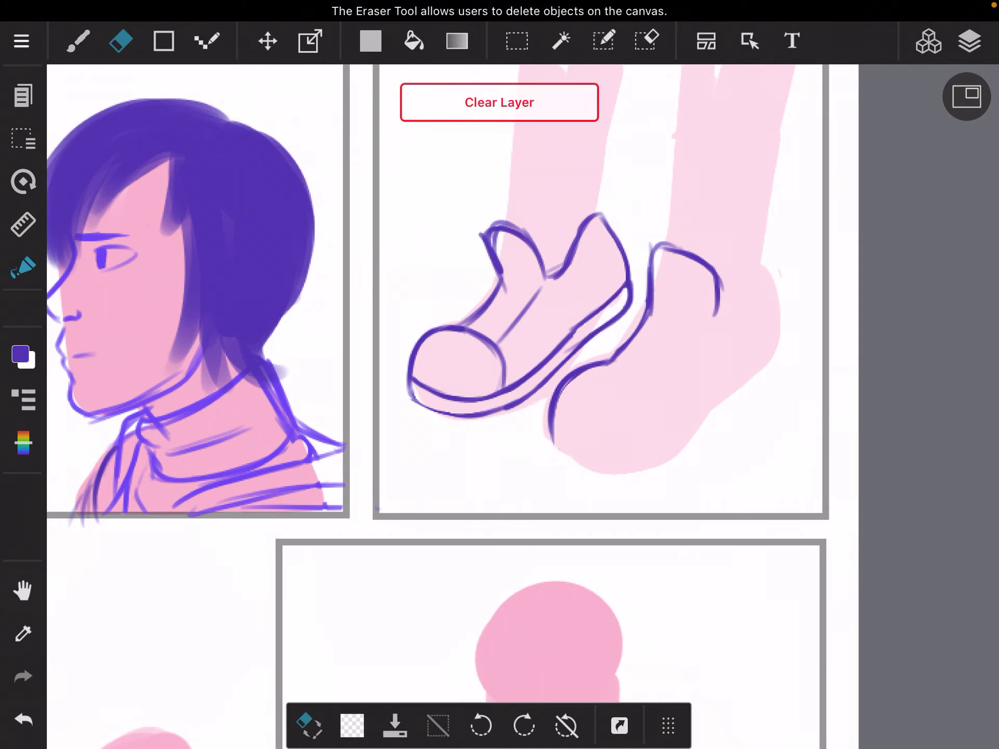
scroll(499, 376, up, 2)
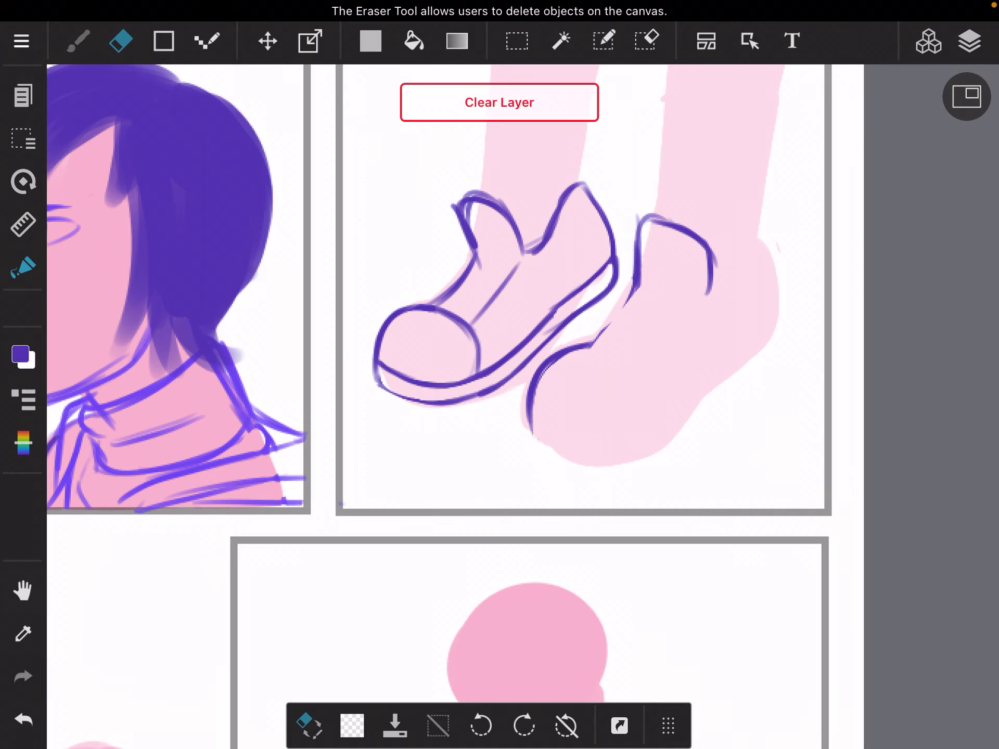
drag(593, 297, 625, 336)
key(b)
scroll(499, 376, down, 2)
scroll(500, 375, up, 1)
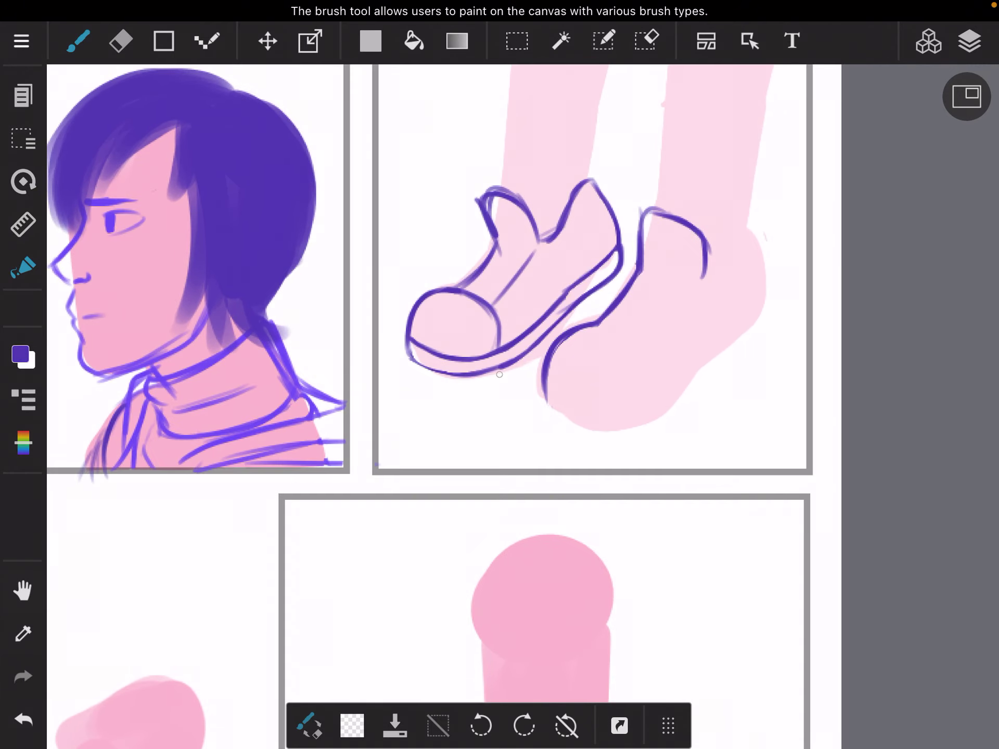
scroll(500, 375, up, 1)
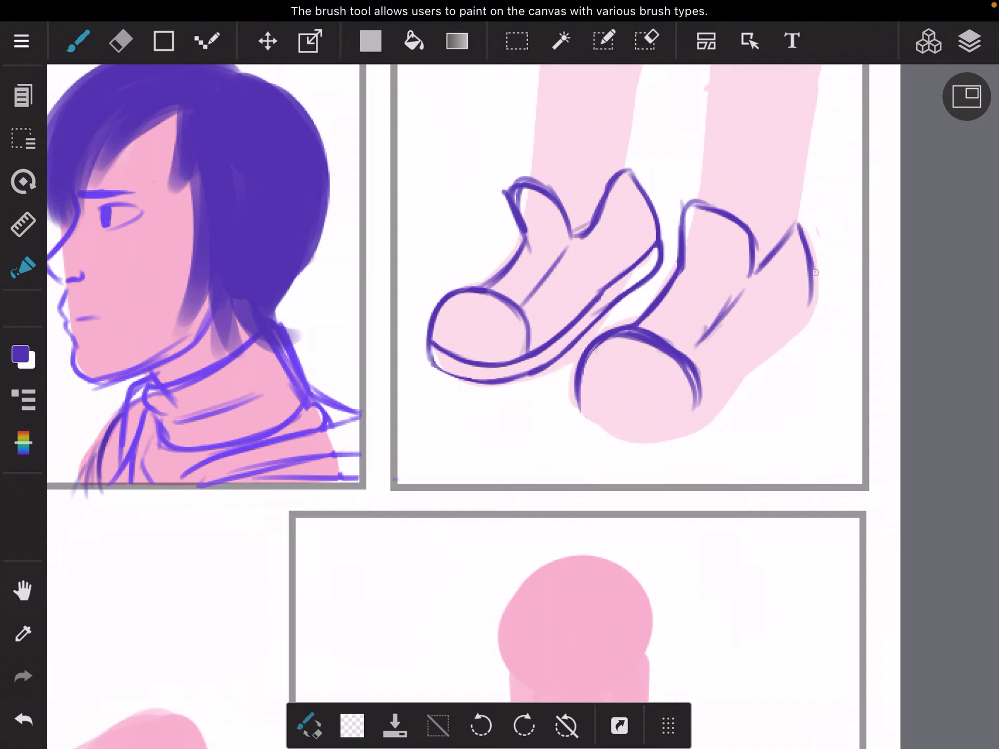
Ink the second shoe's lower edge, sole and side in purple
drag(804, 323, 647, 434)
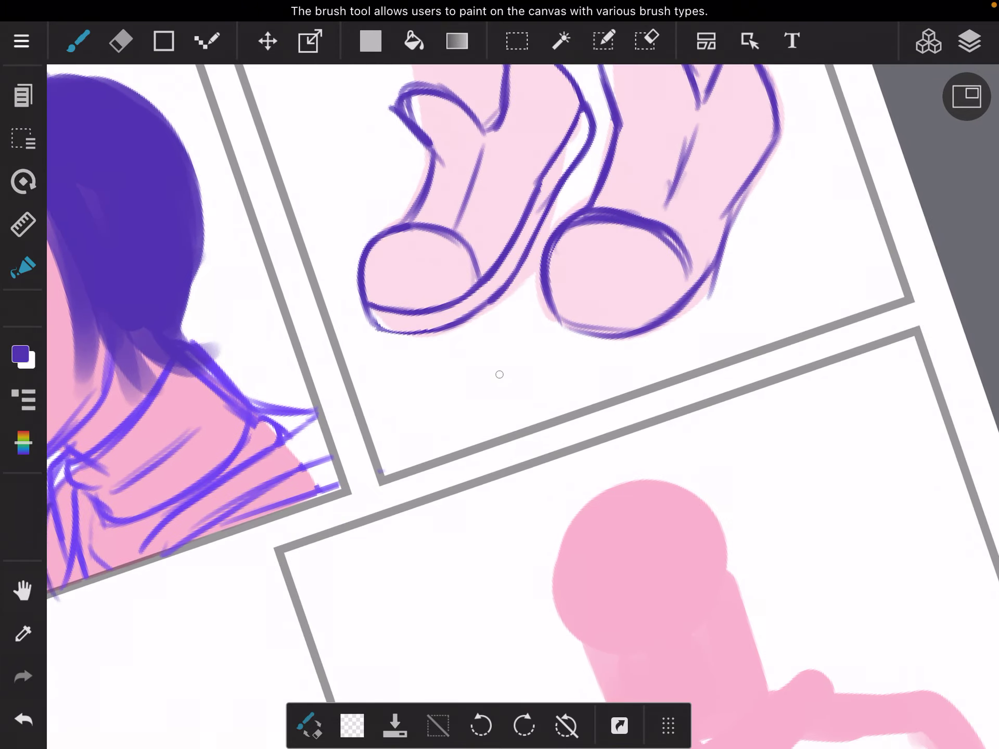
drag(558, 312, 675, 320)
drag(605, 320, 698, 235)
mouse_move(671, 293)
mouse_down()
mouse_move(771, 112)
mouse_move(714, 250)
mouse_move(641, 328)
mouse_up()
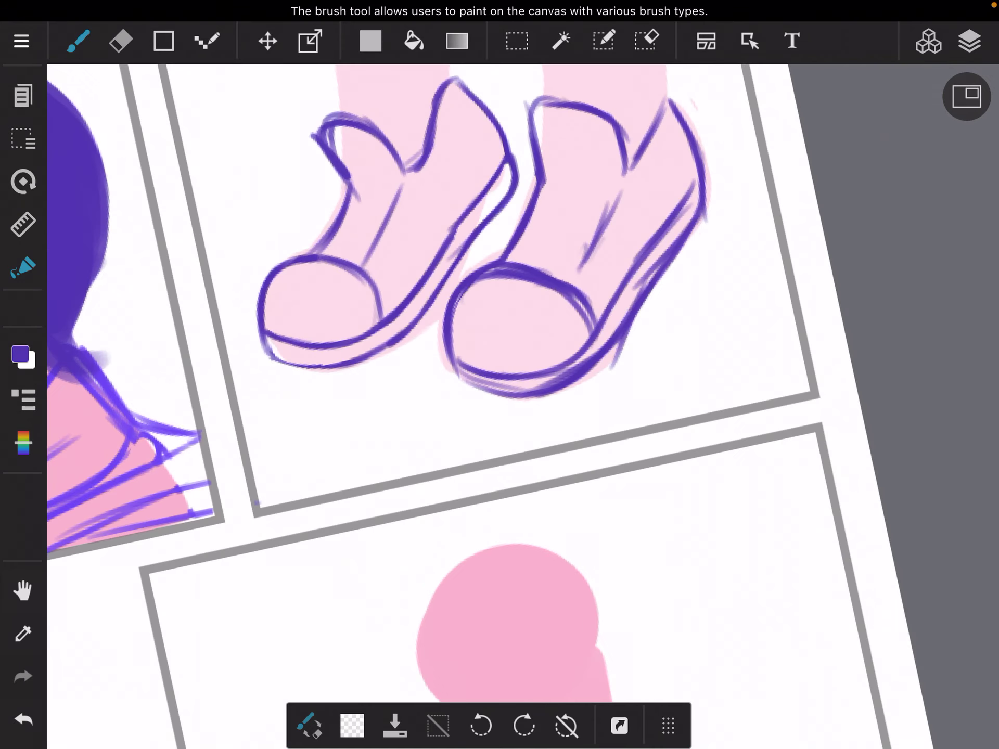
Erase rough marks around the right shoe and ink its outer edge and toe
key(e)
drag(679, 249, 619, 346)
scroll(499, 312, up, 3)
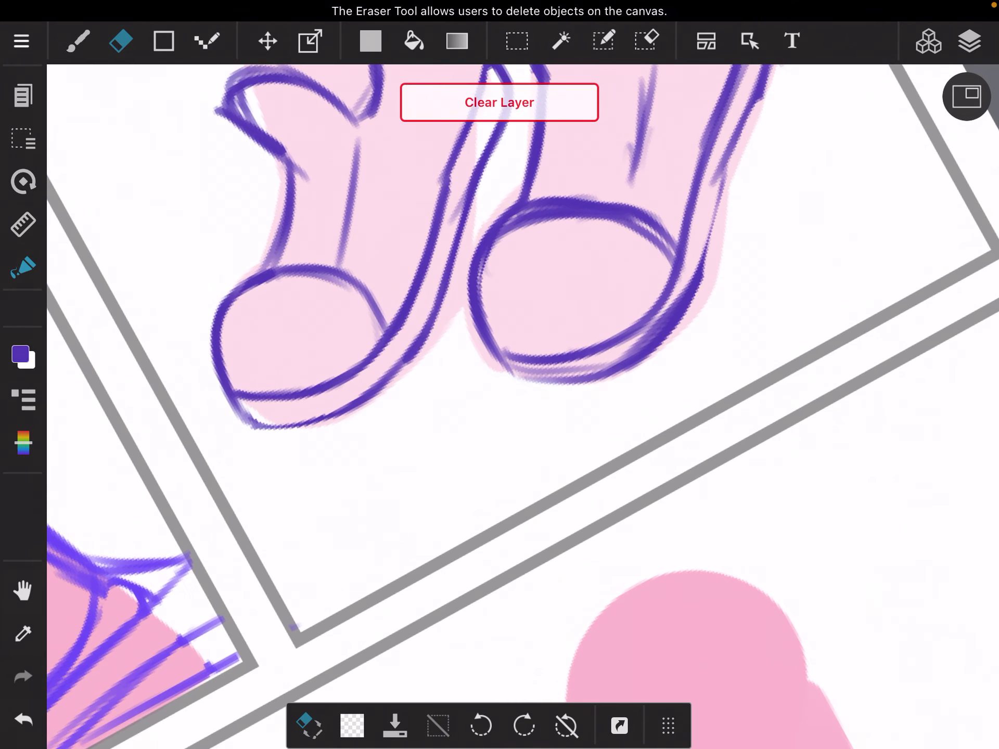
mouse_move(687, 281)
mouse_down()
mouse_move(608, 359)
mouse_move(531, 371)
mouse_up()
scroll(499, 313, down, 3)
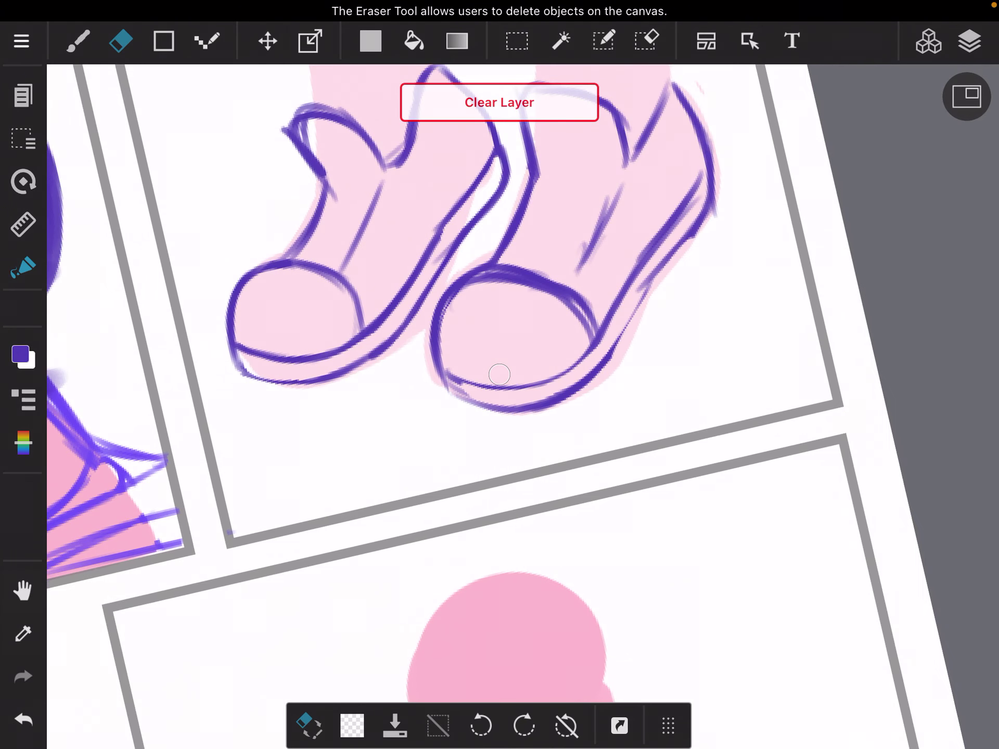
drag(643, 281, 658, 260)
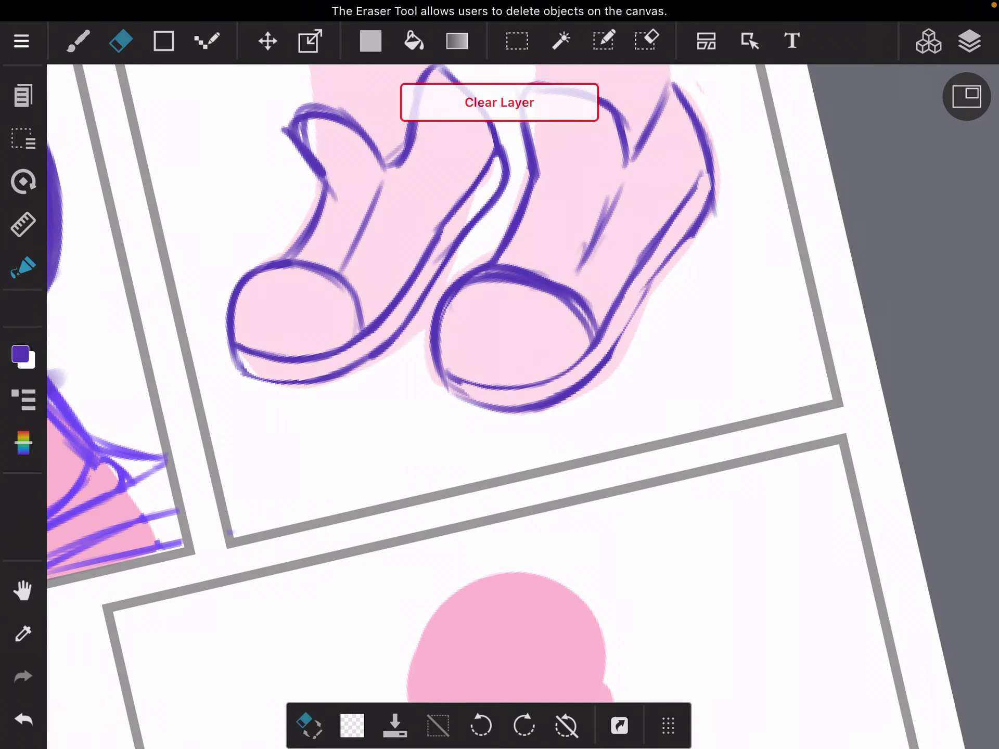
click(78, 41)
drag(699, 211, 597, 375)
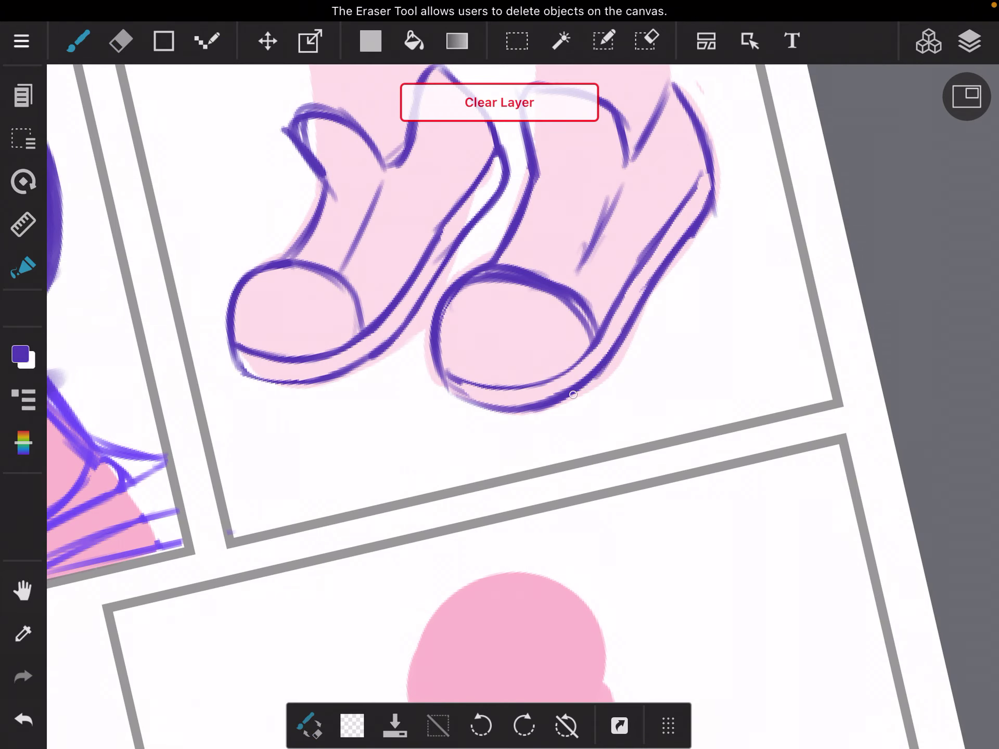
scroll(573, 395, up, 5)
drag(578, 297, 590, 453)
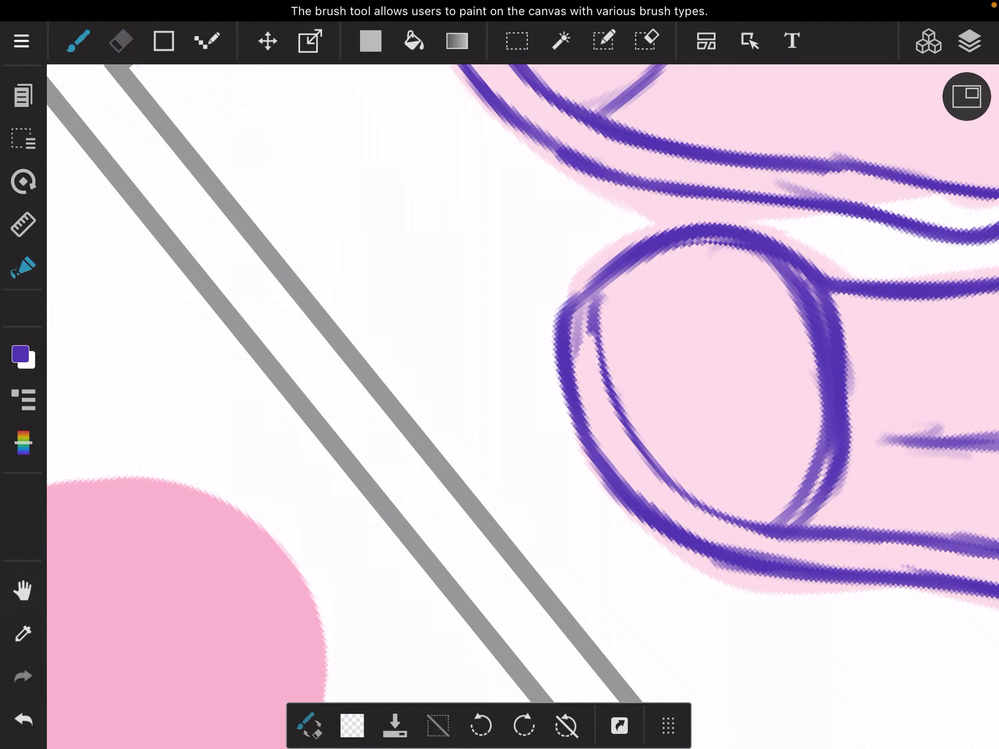
click(121, 41)
drag(578, 313, 585, 406)
scroll(500, 375, down, 5)
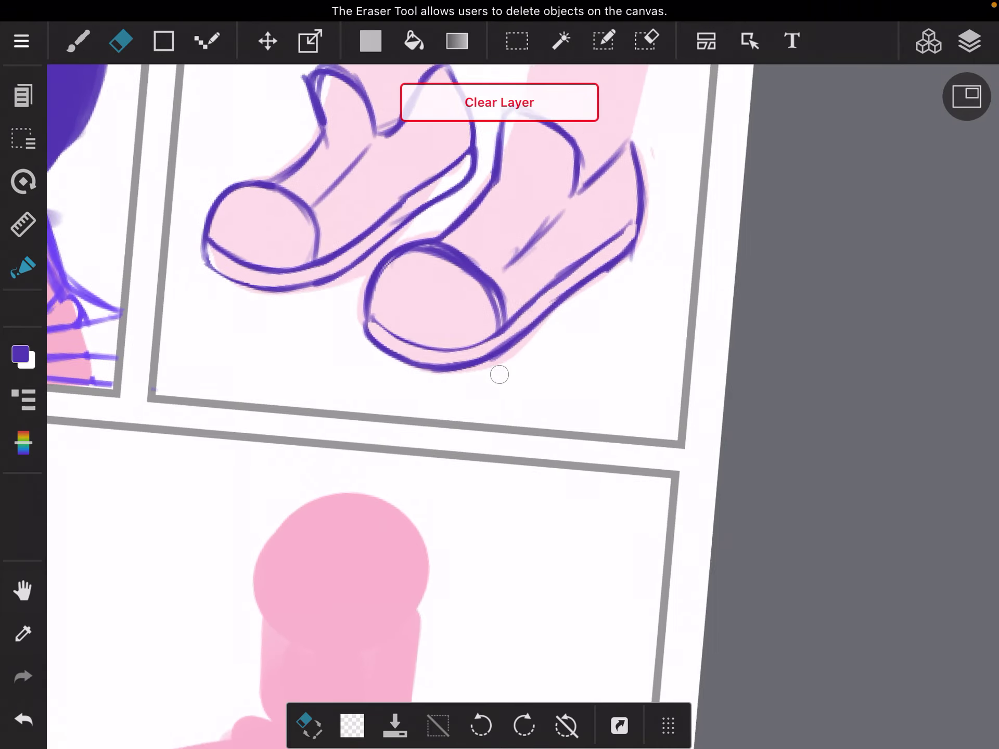
scroll(500, 375, down, 5)
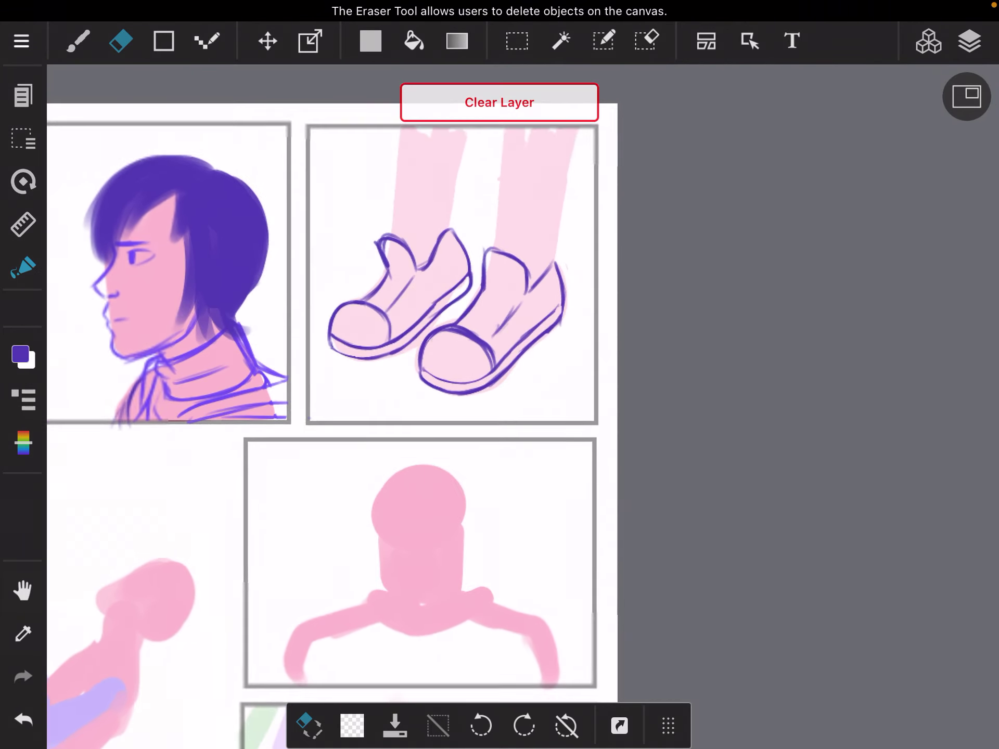
scroll(468, 313, up, 3)
scroll(547, 313, up, 3)
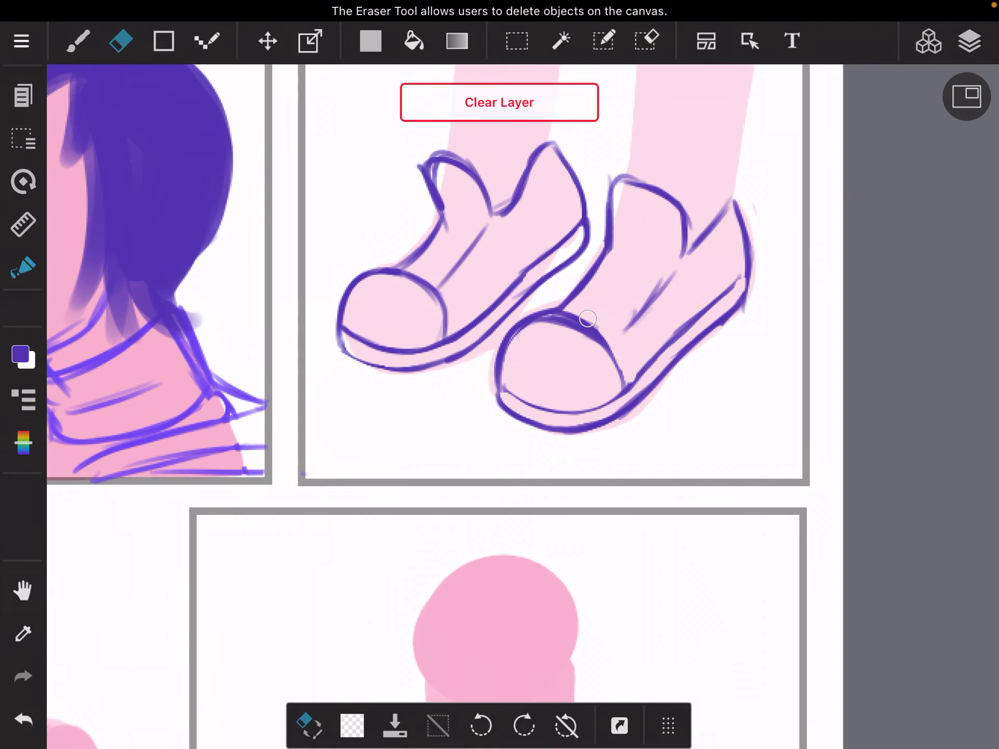
scroll(587, 319, up, 2)
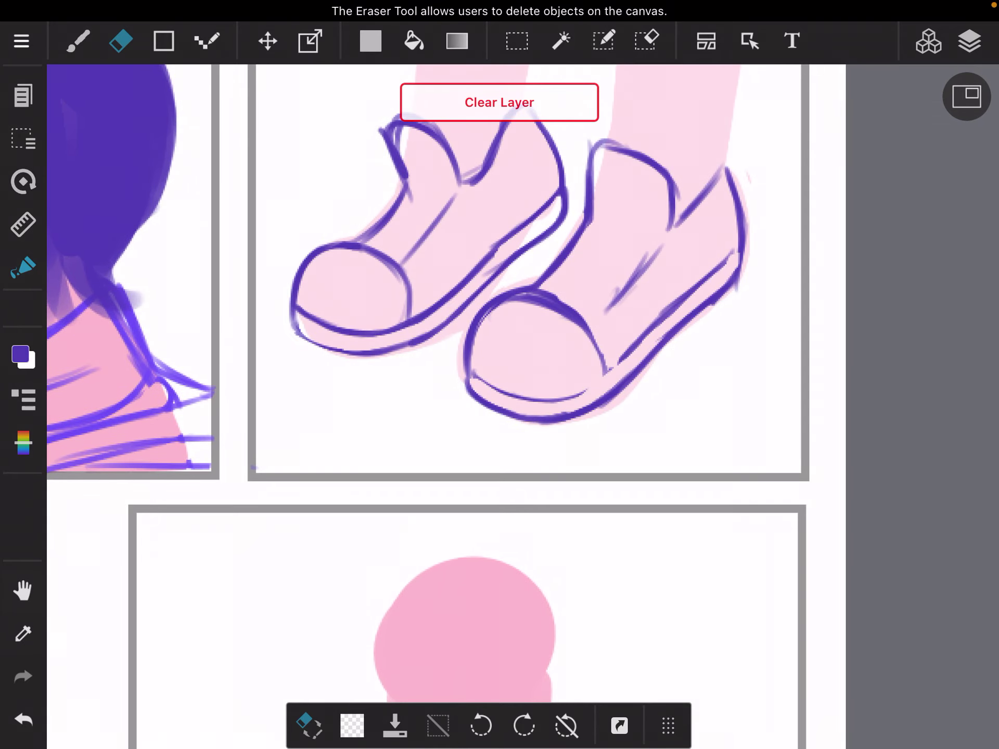
scroll(500, 375, up, 2)
scroll(499, 375, up, 2)
Redraw the right shoe's sole edge in purple
key(b)
scroll(499, 374, up, 3)
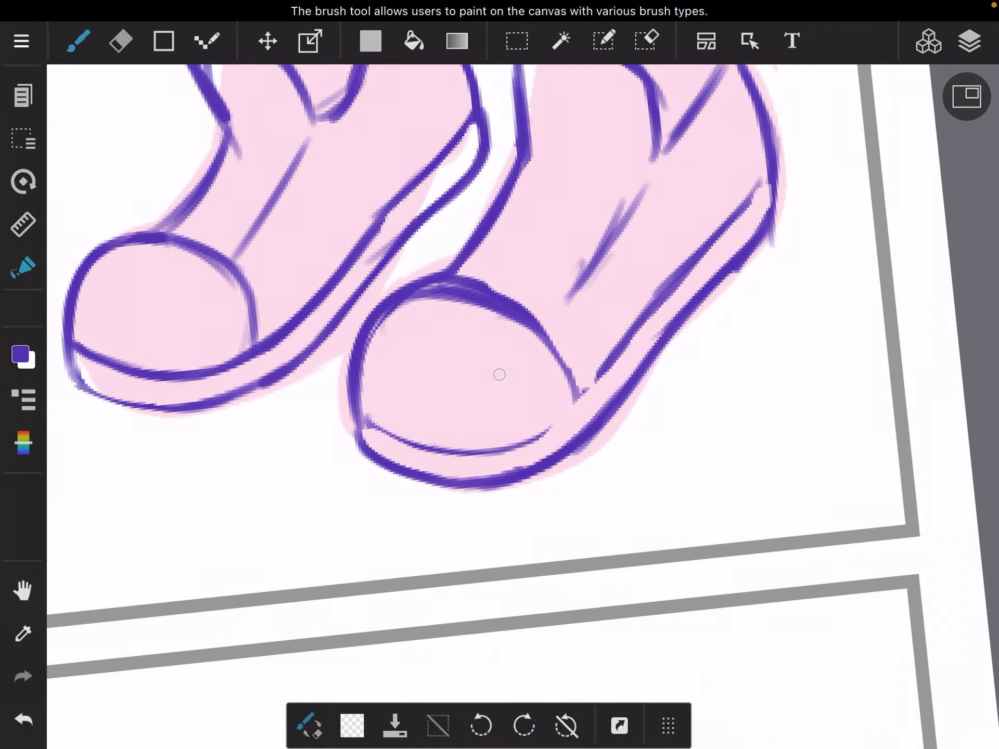
drag(766, 176, 523, 437)
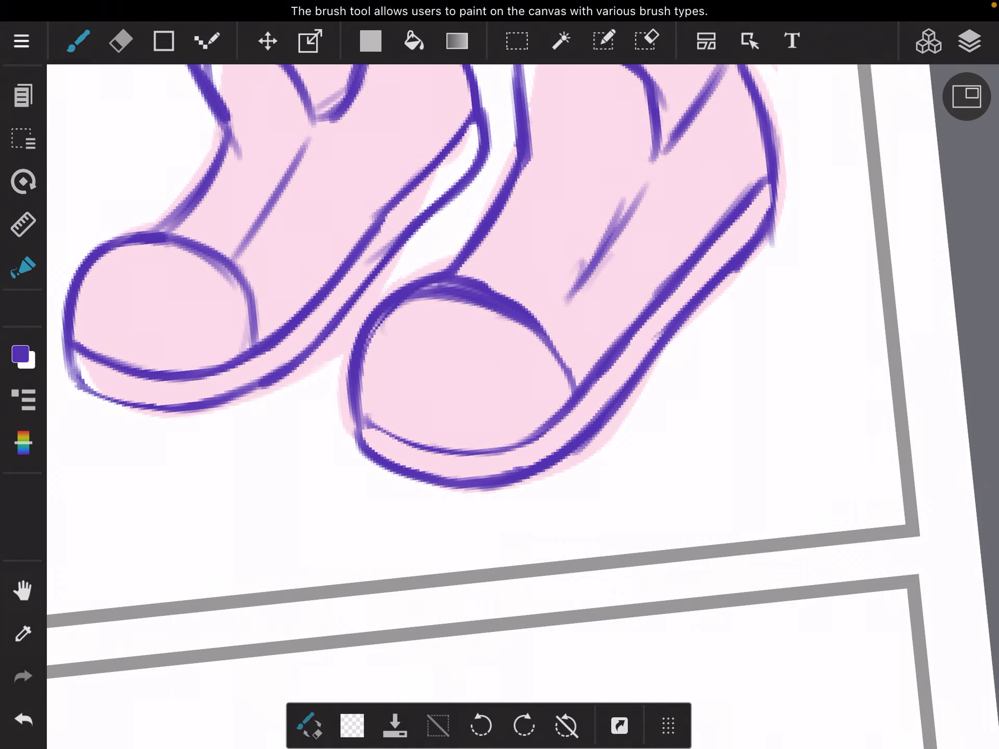
scroll(499, 374, up, 2)
drag(625, 243, 453, 428)
scroll(499, 374, down, 5)
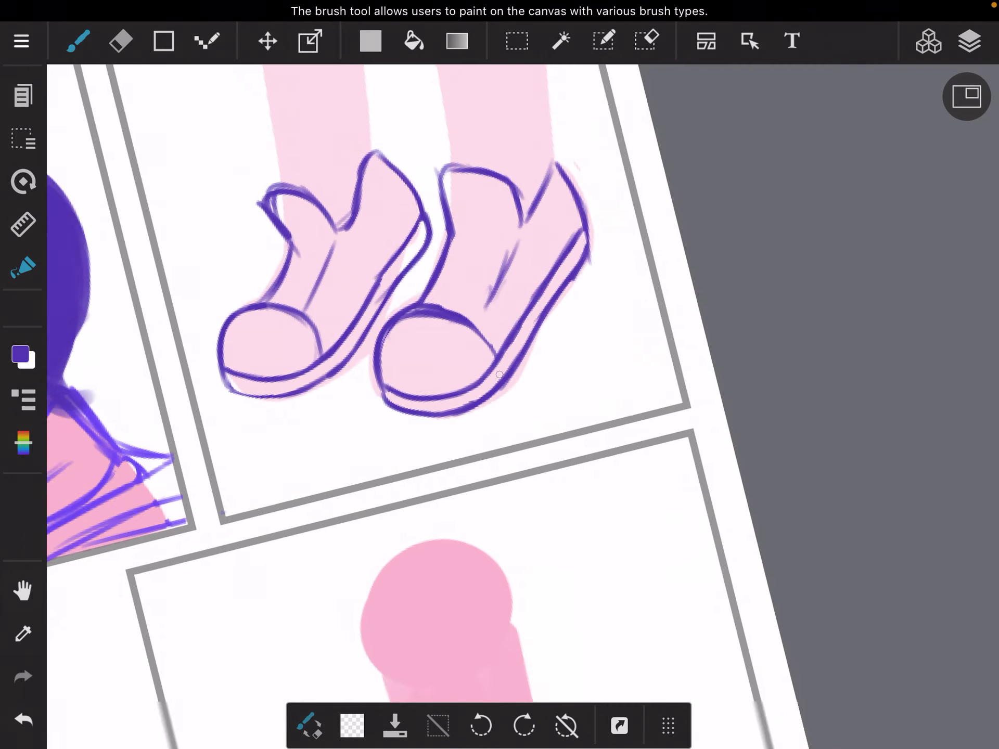
scroll(499, 374, down, 2)
scroll(499, 374, up, 3)
scroll(499, 374, up, 2)
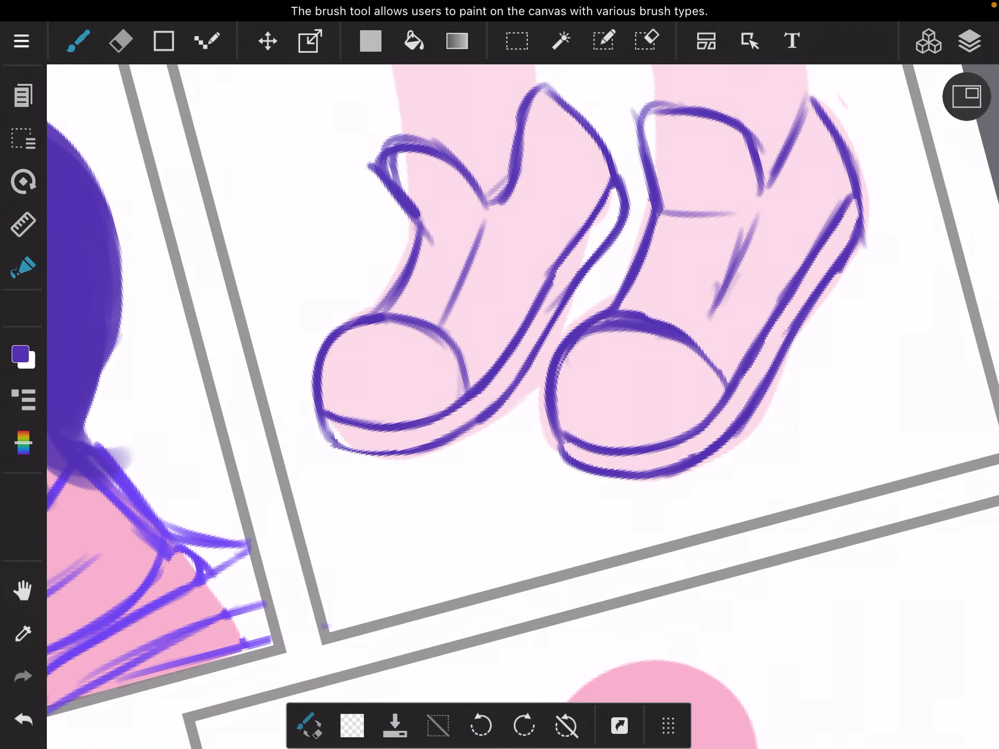
scroll(499, 375, up, 3)
scroll(499, 374, up, 3)
Draw strap strokes and zigzag laces across both shoe tongues
mouse_move(468, 258)
mouse_down()
mouse_move(485, 297)
mouse_move(546, 202)
mouse_up()
drag(500, 305, 578, 257)
drag(512, 335, 605, 281)
drag(519, 394, 613, 339)
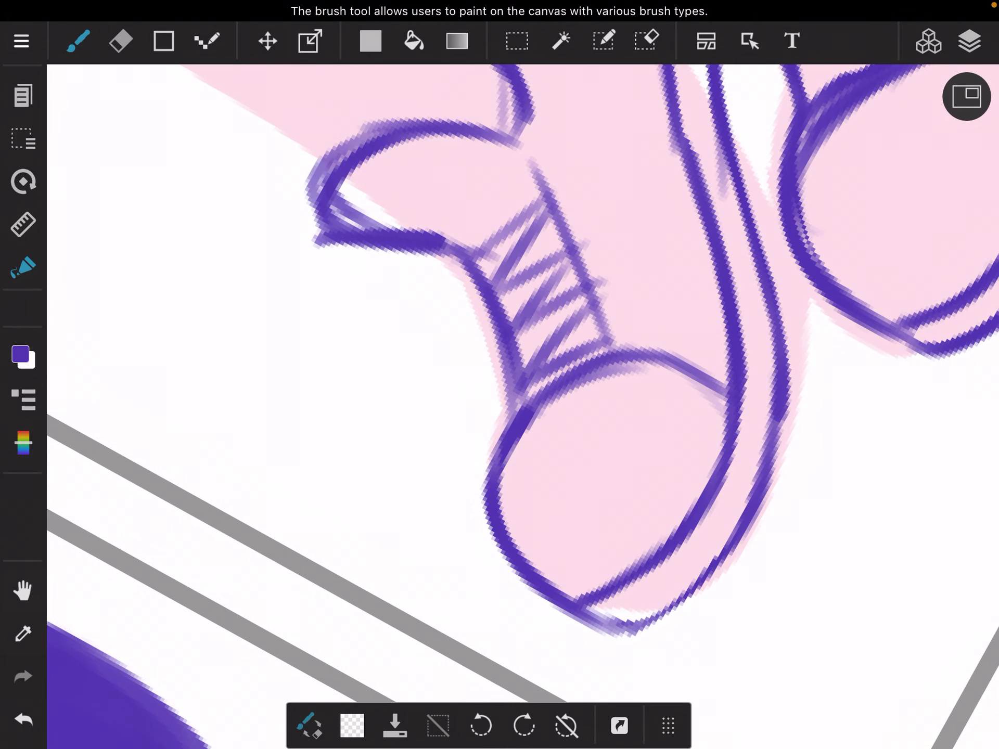
scroll(499, 375, down, 3)
scroll(499, 375, up, 2)
drag(671, 191, 773, 145)
drag(674, 230, 776, 184)
drag(687, 265, 781, 223)
drag(690, 308, 785, 257)
scroll(499, 375, down, 5)
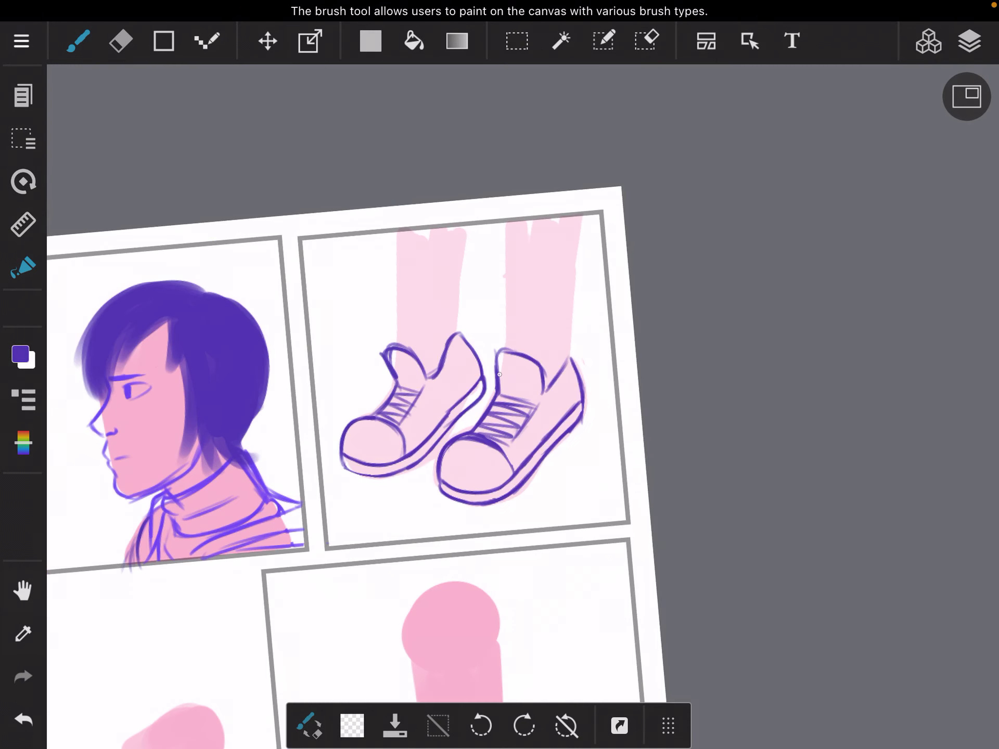
scroll(500, 375, up, 5)
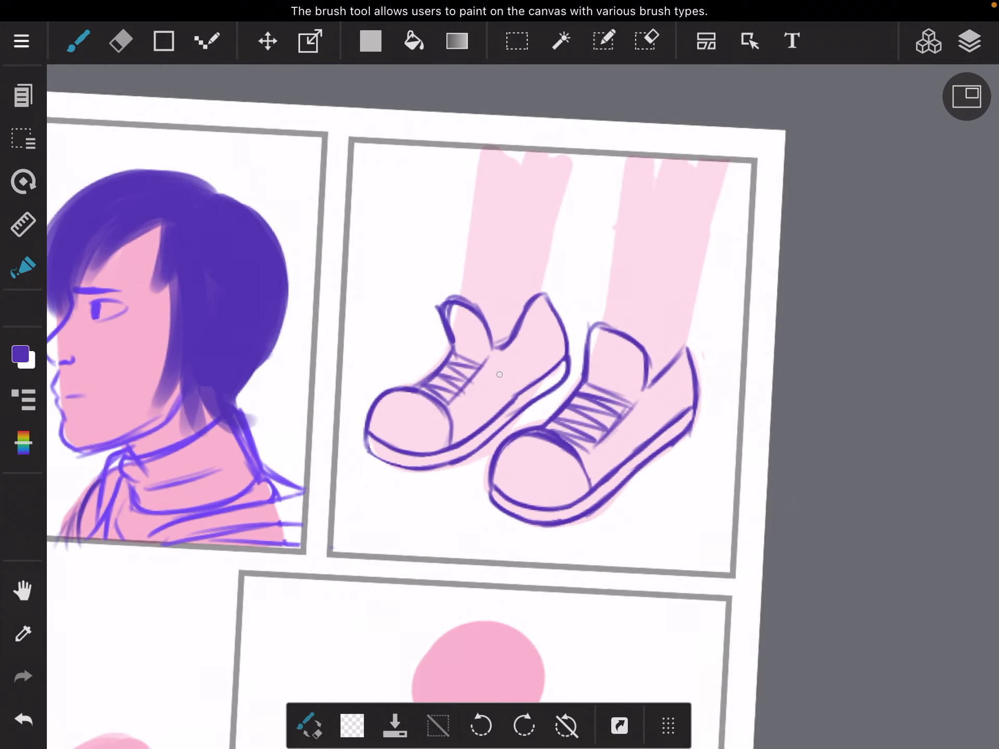
scroll(499, 375, up, 3)
Draw the left leg outline and the right leg line above the second shoe
mouse_move(487, 149)
mouse_down()
mouse_move(531, 347)
mouse_move(521, 347)
mouse_up()
drag(602, 217, 620, 315)
drag(602, 163, 620, 320)
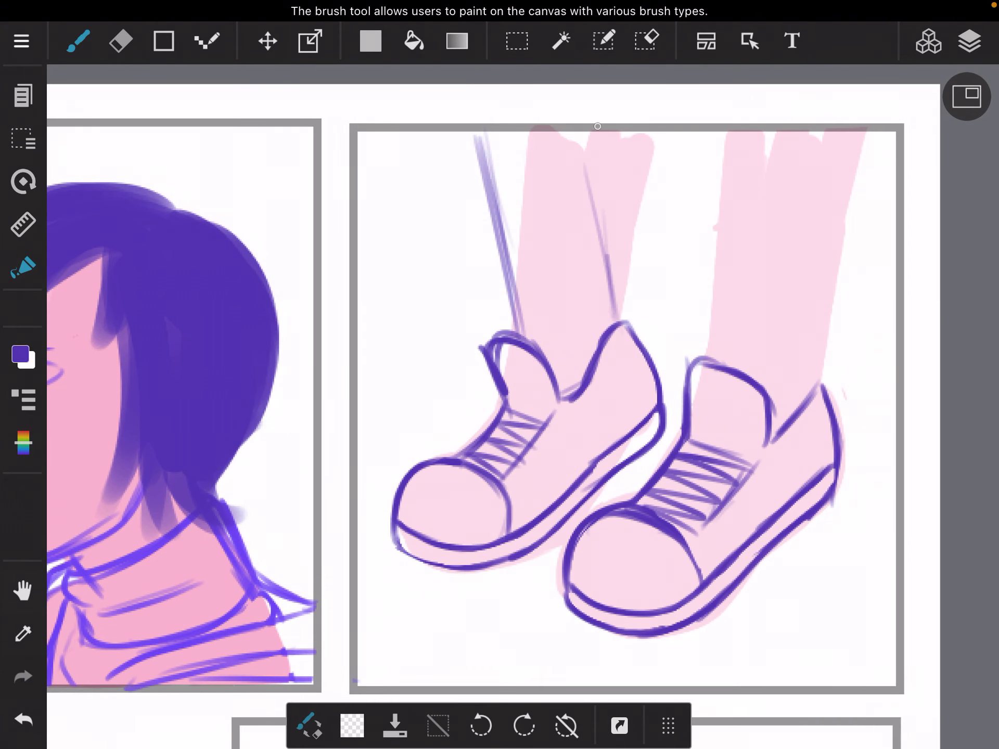
drag(598, 125, 613, 258)
drag(600, 129, 616, 313)
drag(600, 164, 616, 304)
Draw the right leg's inner and outer edges, toggling between eraser and brush
mouse_move(608, 161)
mouse_down()
mouse_move(569, 406)
mouse_move(567, 373)
mouse_move(584, 357)
mouse_up()
drag(720, 211, 640, 406)
mouse_move(729, 178)
mouse_down()
mouse_move(646, 395)
mouse_move(676, 324)
mouse_move(651, 377)
mouse_up()
click(121, 41)
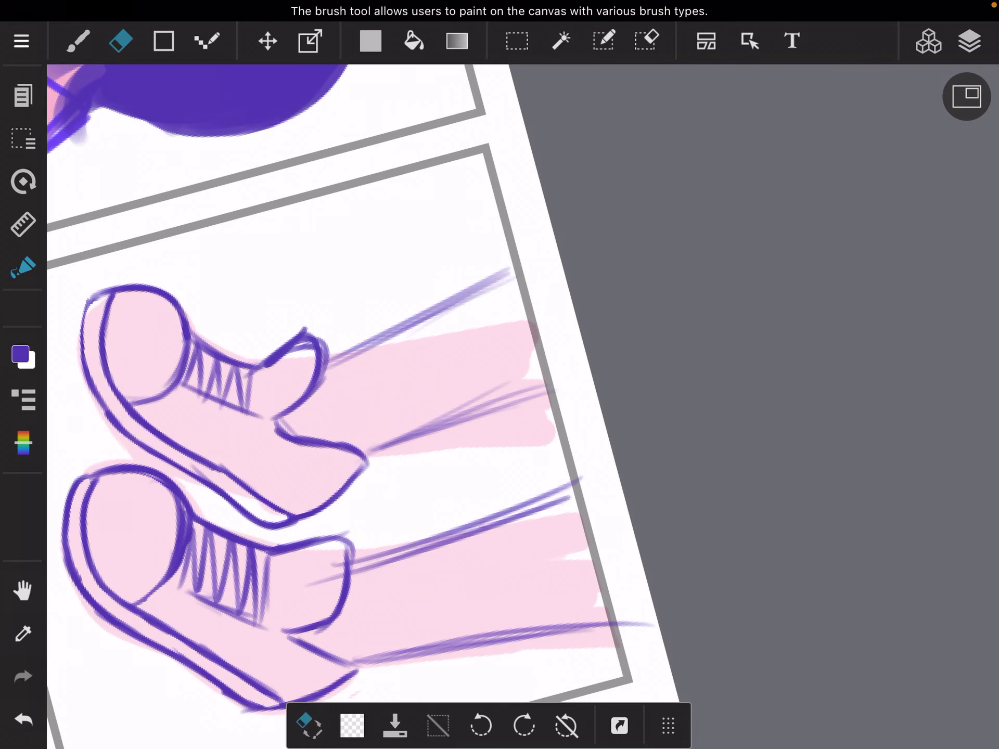
scroll(627, 593, down, 5)
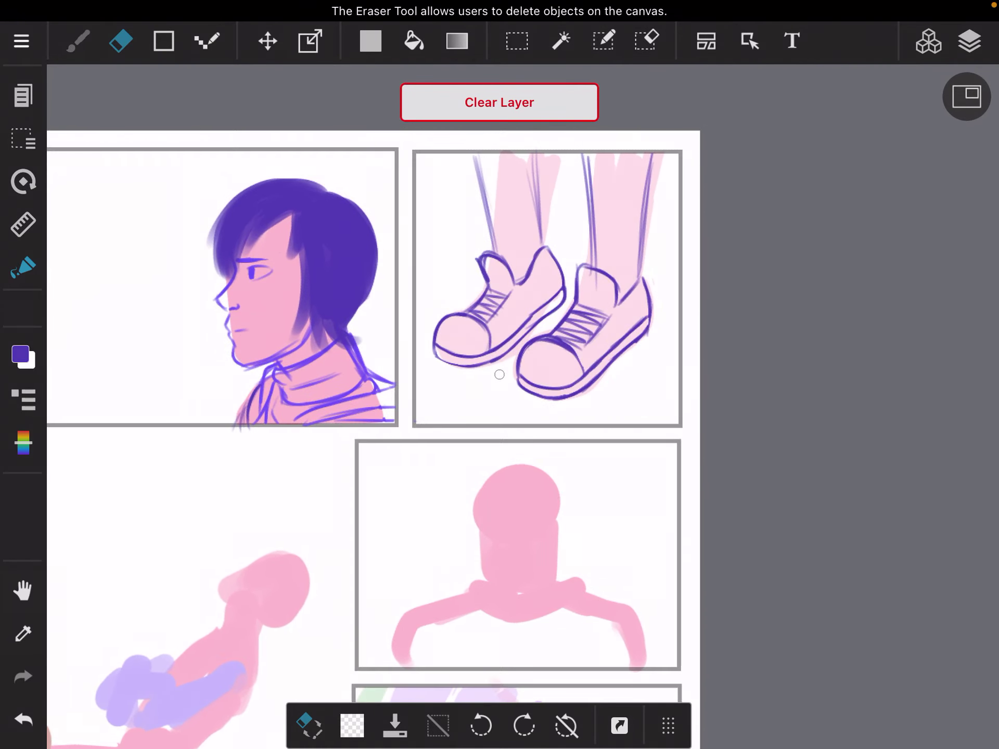
click(77, 40)
scroll(499, 375, up, 5)
scroll(498, 375, up, 4)
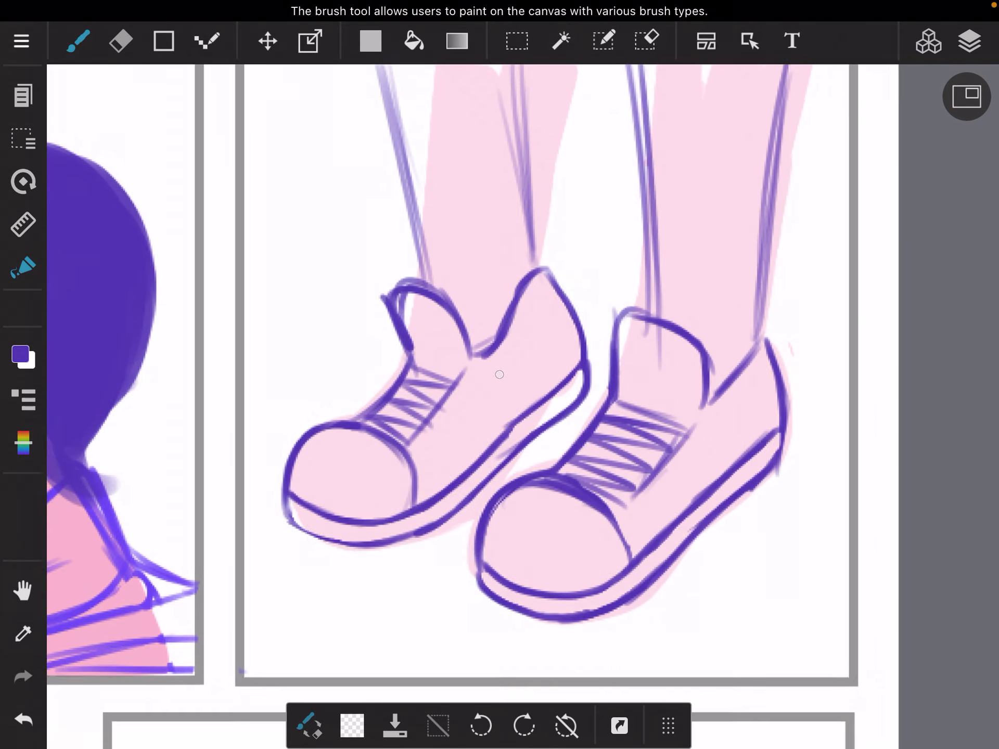
key(e)
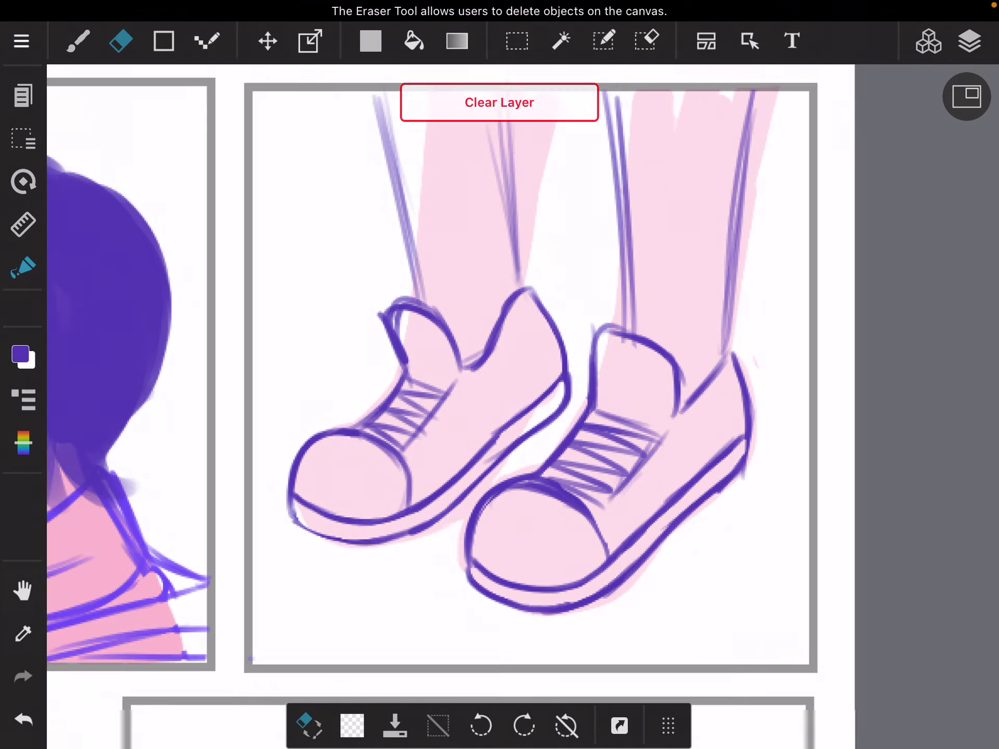
scroll(670, 357, down, 5)
click(77, 41)
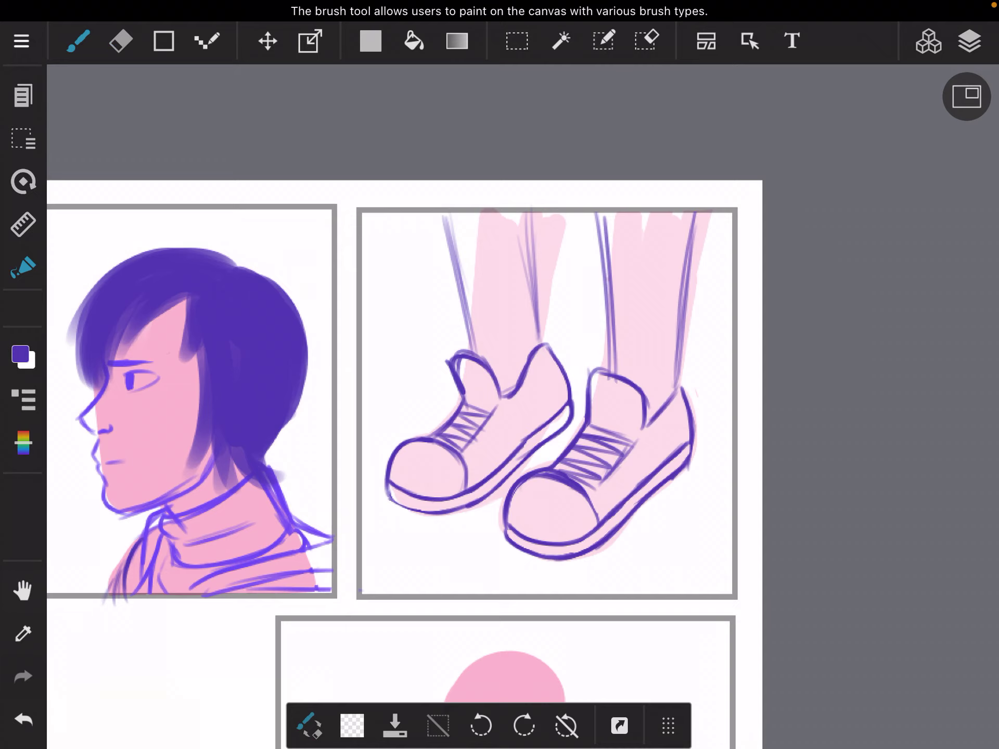
scroll(500, 374, down, 5)
scroll(499, 375, up, 2)
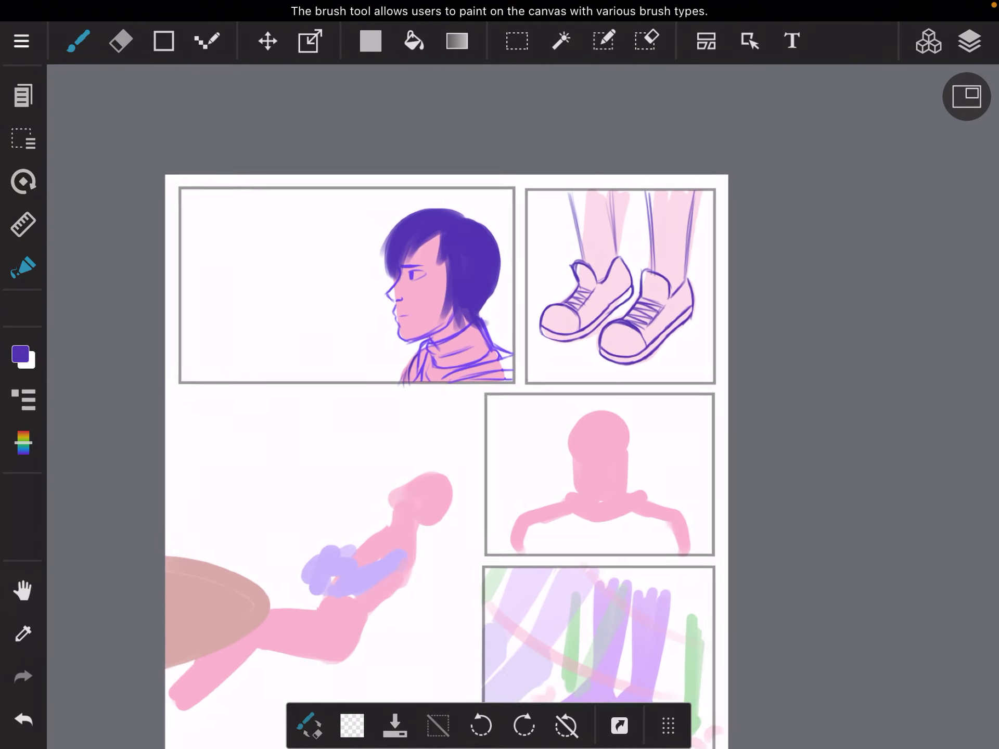
scroll(499, 374, up, 5)
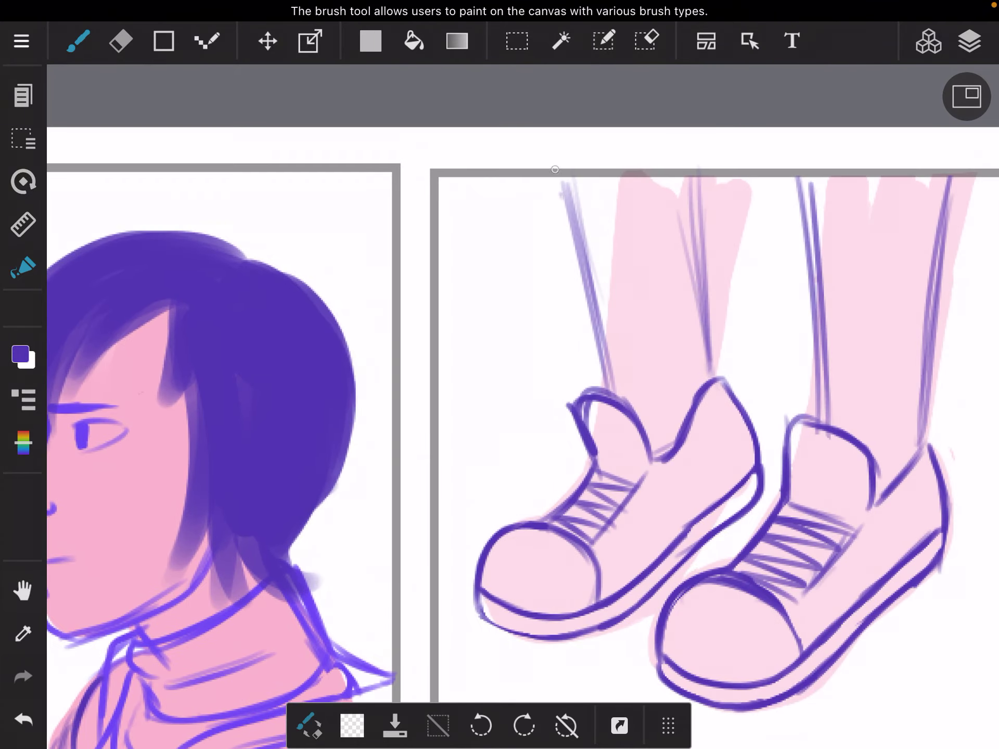
Draw a left leg line and cuff line above the ankle, erasing stray bits
drag(558, 183, 608, 391)
drag(591, 289, 624, 402)
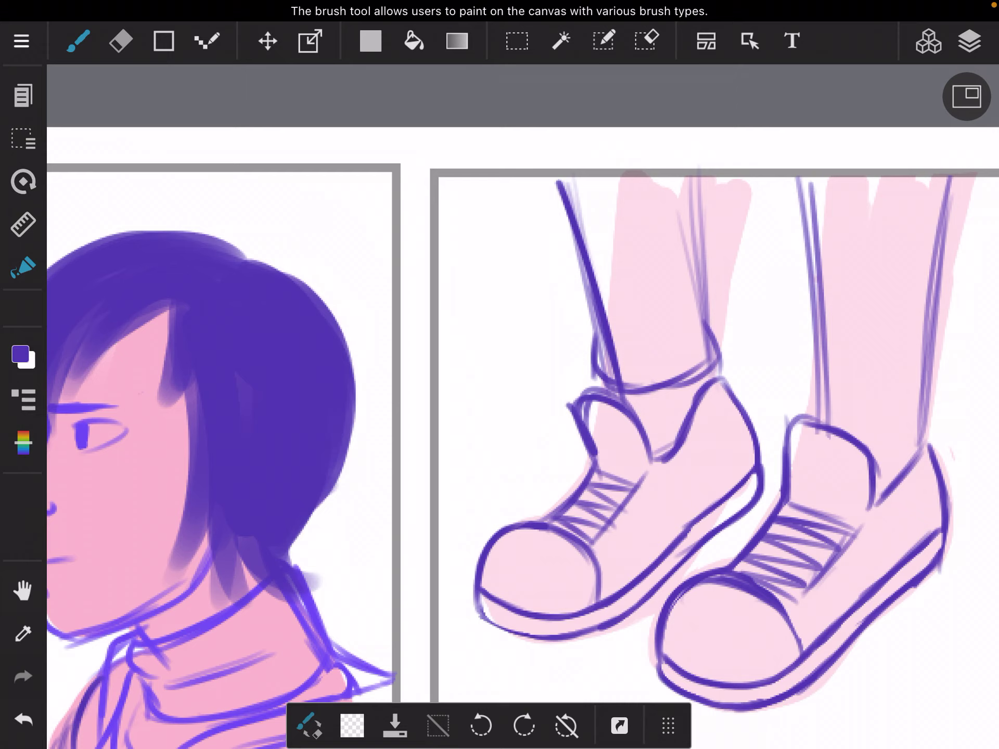
drag(613, 336, 683, 330)
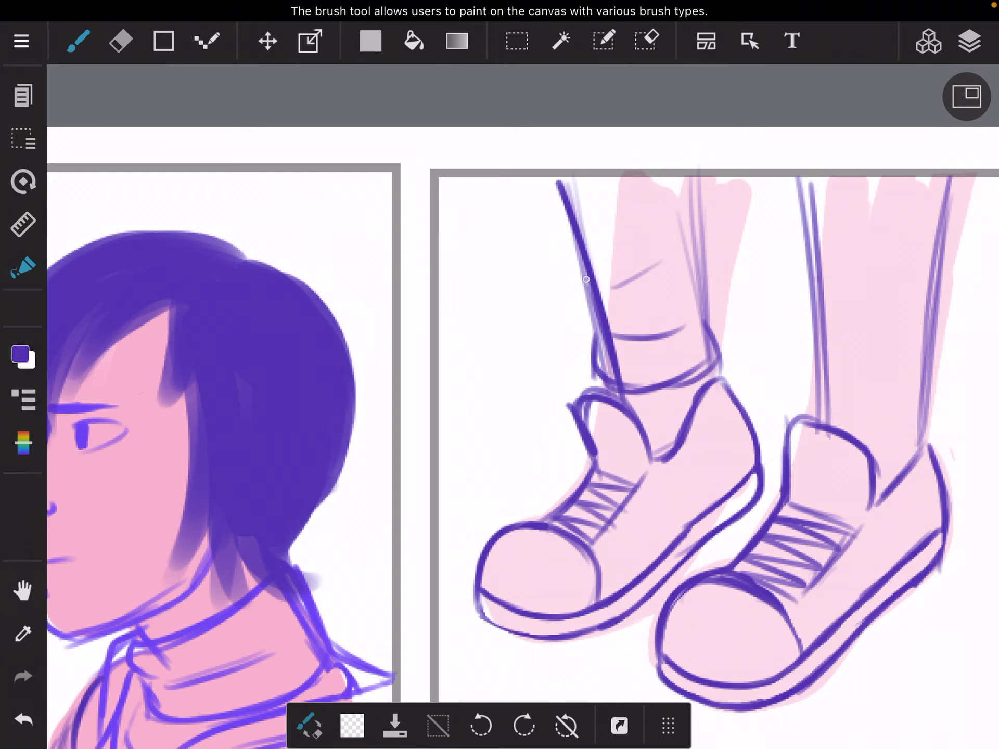
scroll(499, 375, up, 4)
key(e)
drag(629, 250, 627, 312)
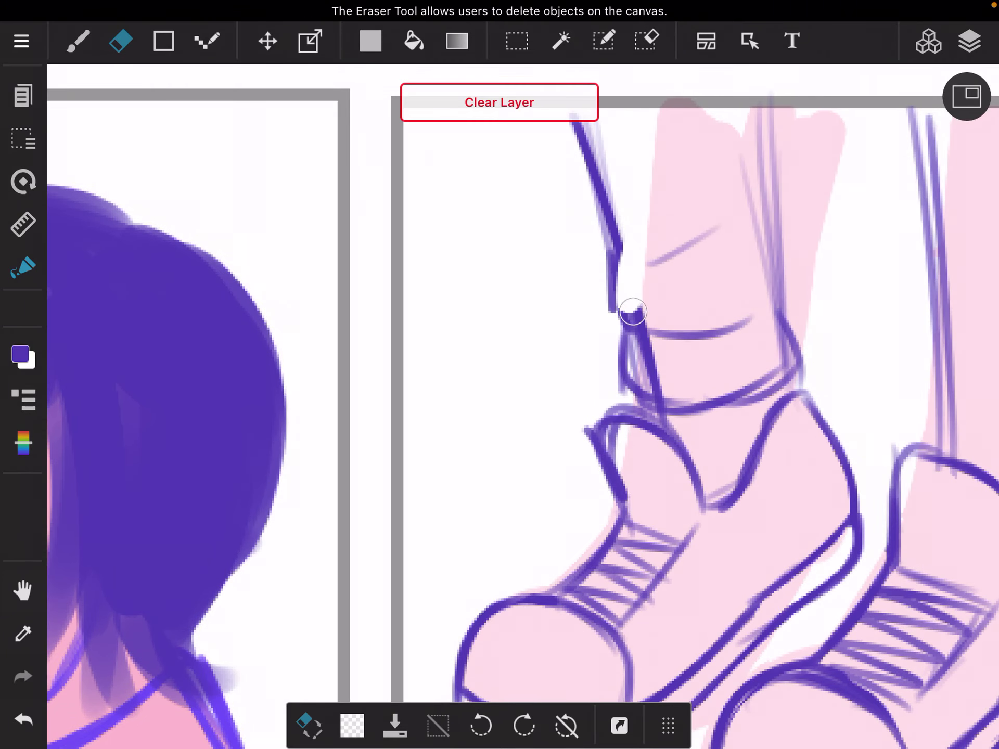
drag(628, 234, 628, 312)
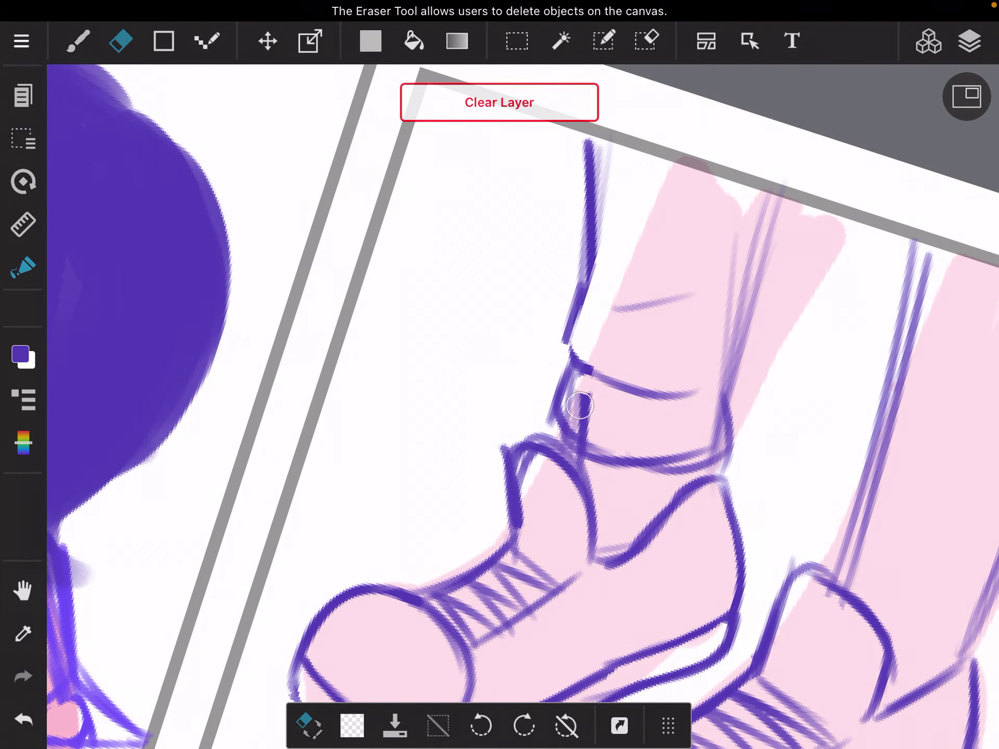
mouse_move(581, 375)
mouse_down()
mouse_move(575, 421)
mouse_move(593, 438)
mouse_up()
drag(712, 438, 663, 453)
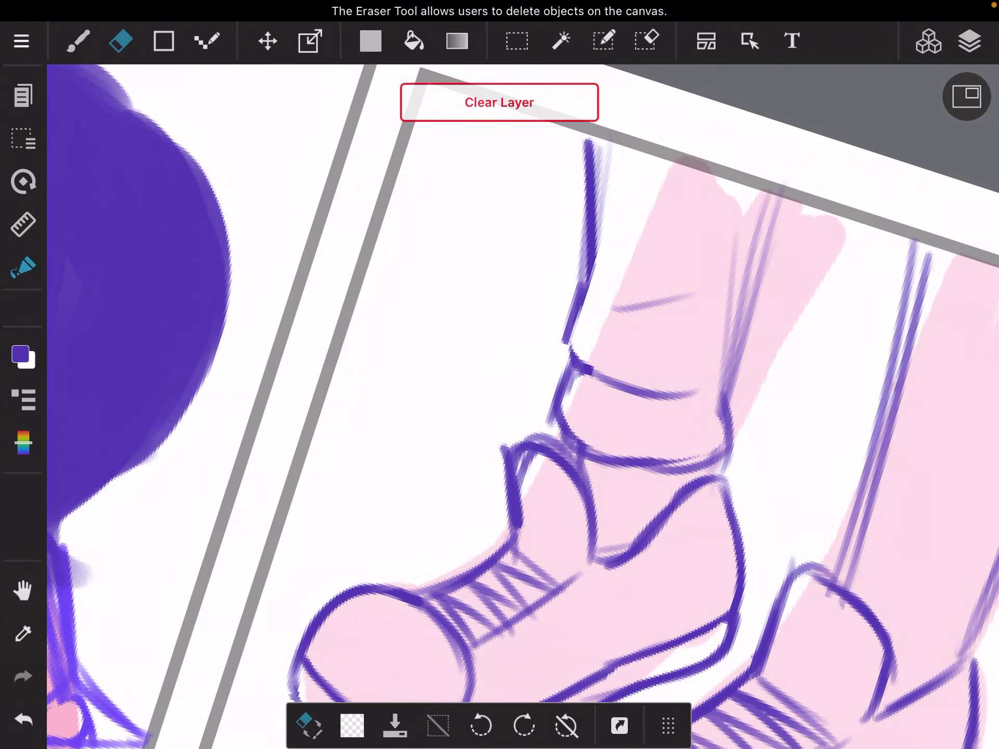
drag(749, 221, 719, 391)
key(b)
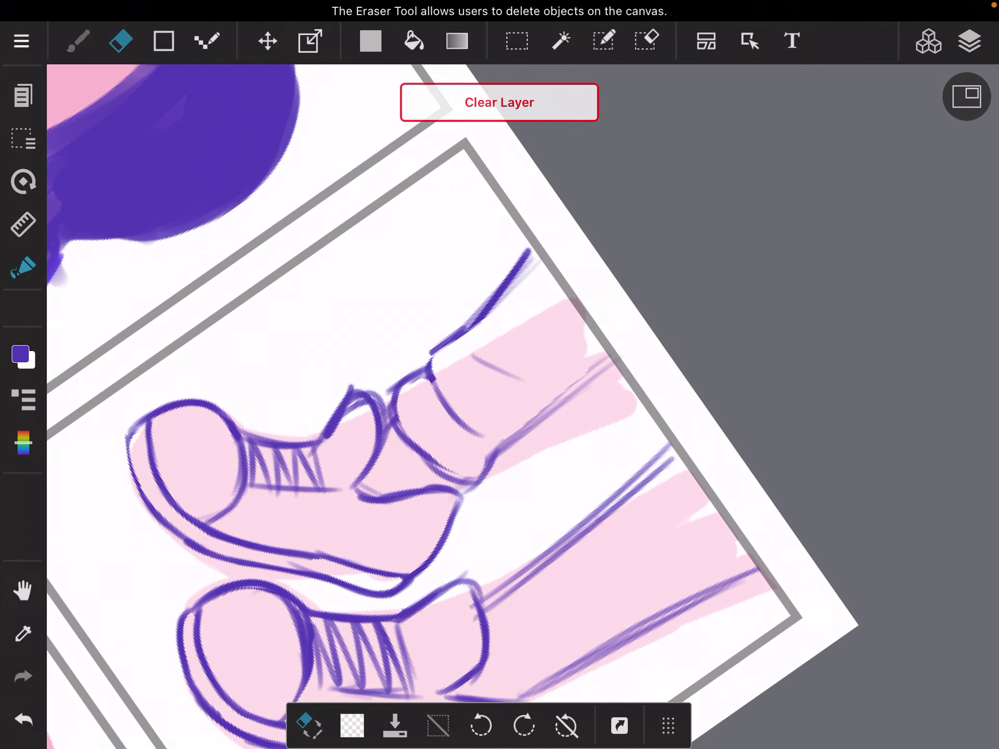
Redraw the left leg edges to and from the cuff, trimming leftover lines
drag(499, 366, 546, 500)
scroll(499, 375, down, 5)
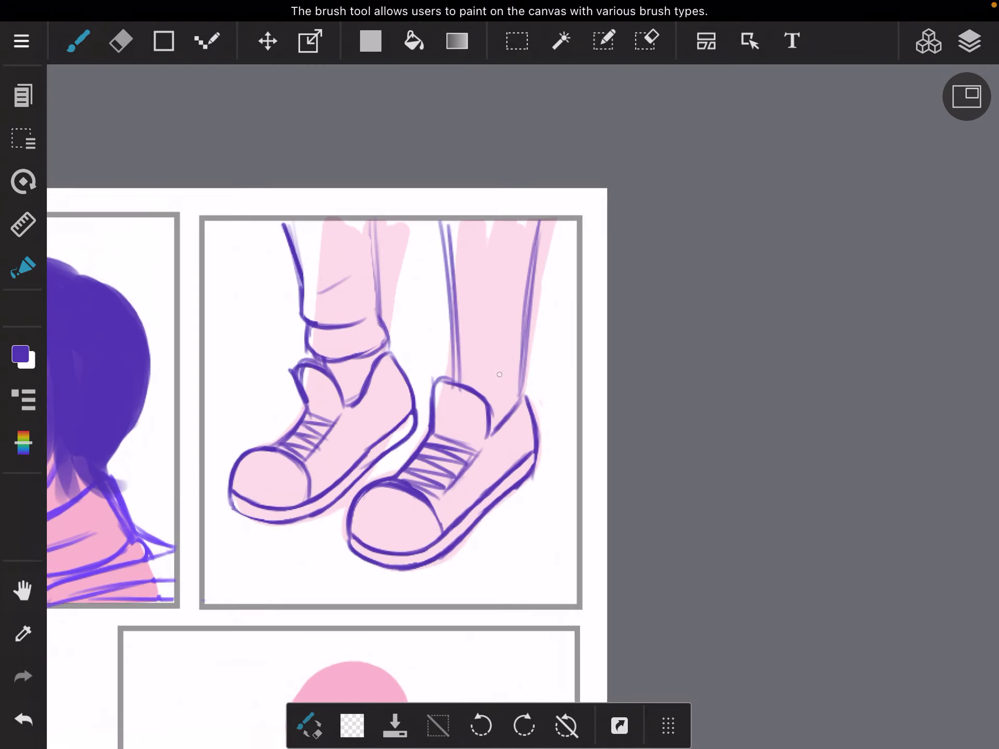
scroll(499, 374, up, 3)
drag(584, 421, 570, 196)
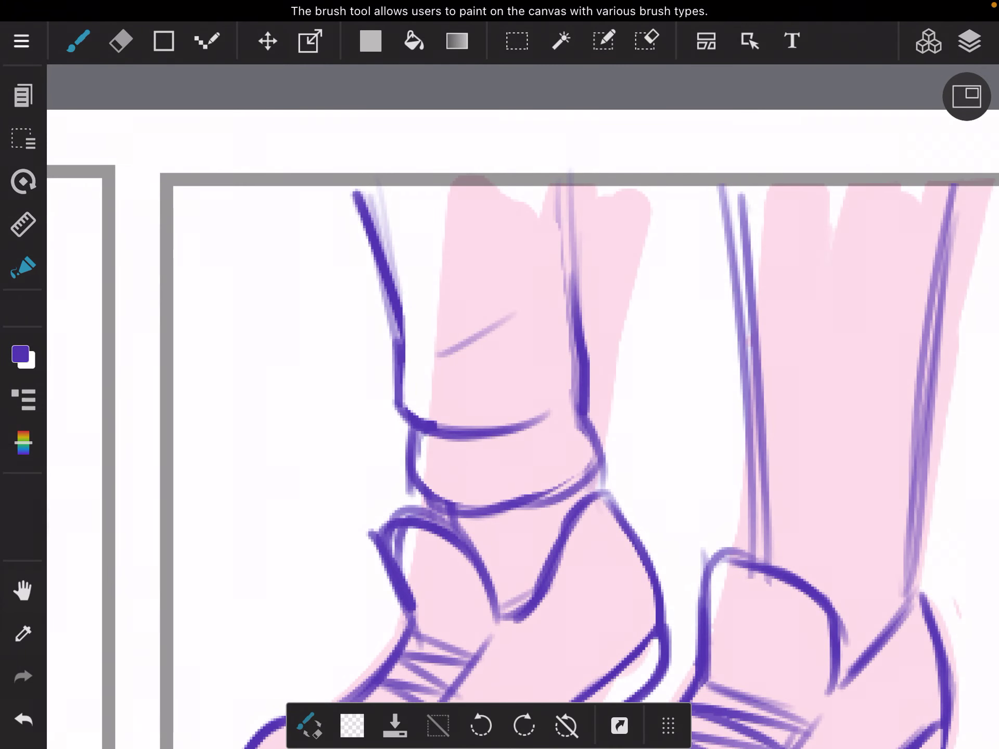
scroll(500, 375, down, 4)
scroll(500, 375, up, 3)
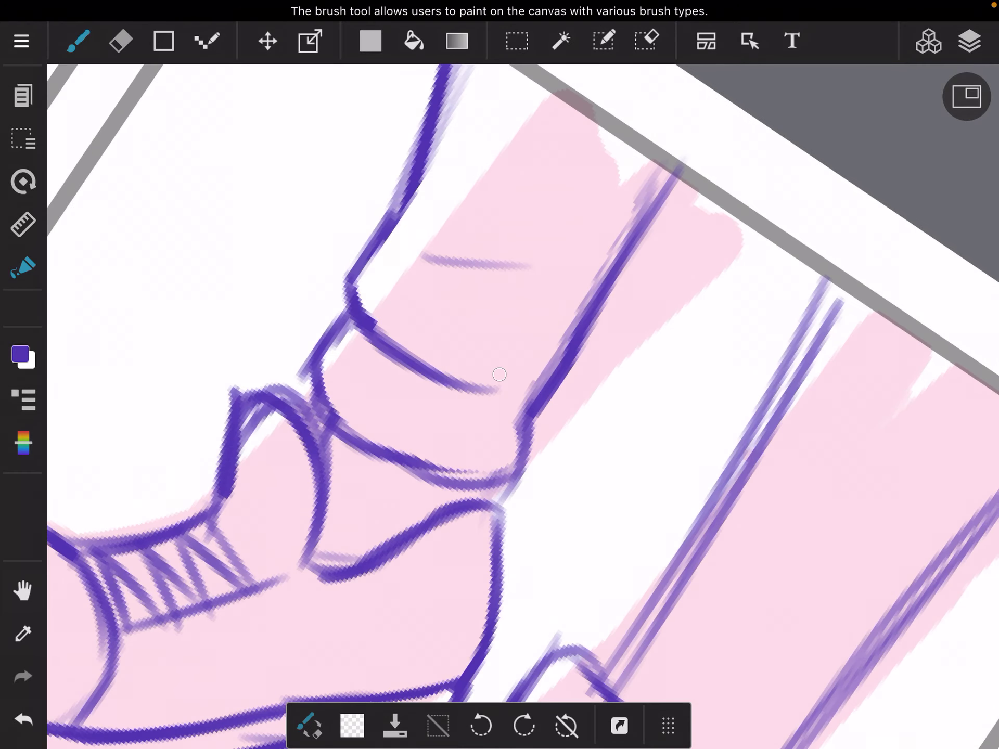
click(122, 41)
drag(570, 308, 500, 449)
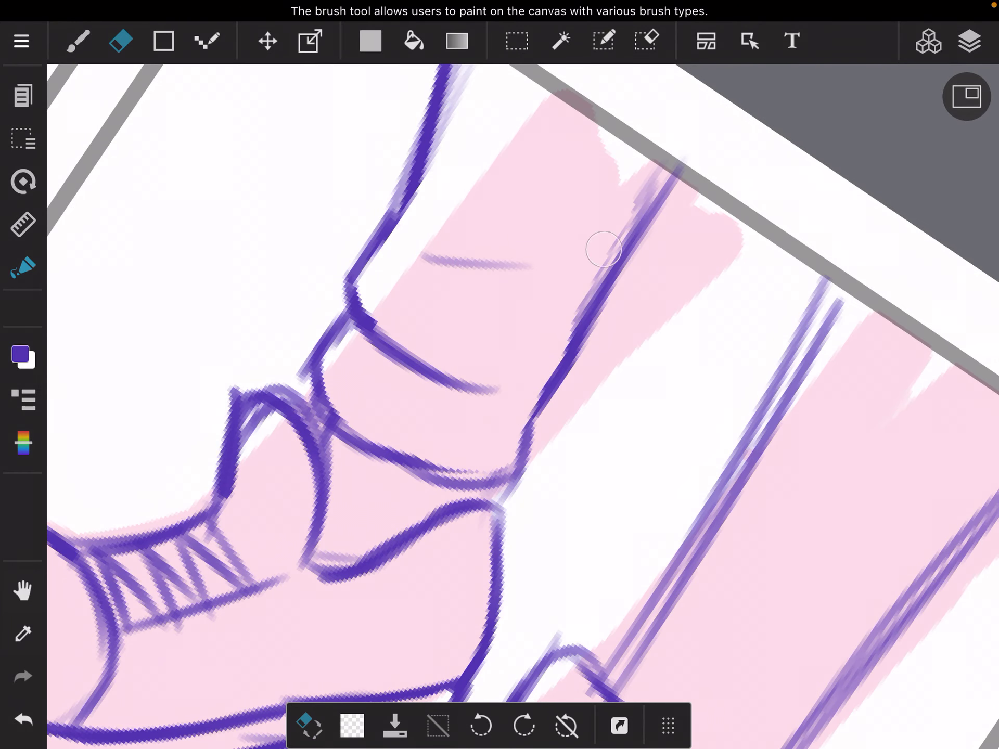
drag(603, 250, 624, 195)
scroll(500, 375, down, 5)
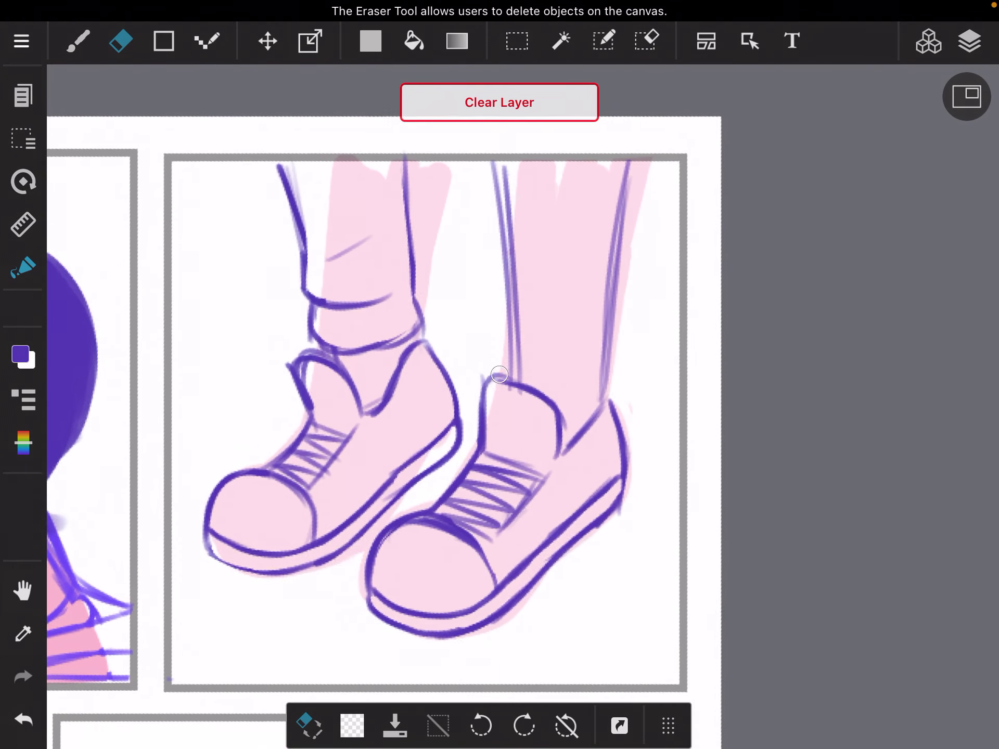
scroll(497, 374, up, 5)
click(77, 41)
Add a bolder outer left-leg line, a vertical edge, and a right-ankle cuff line
drag(623, 219, 547, 343)
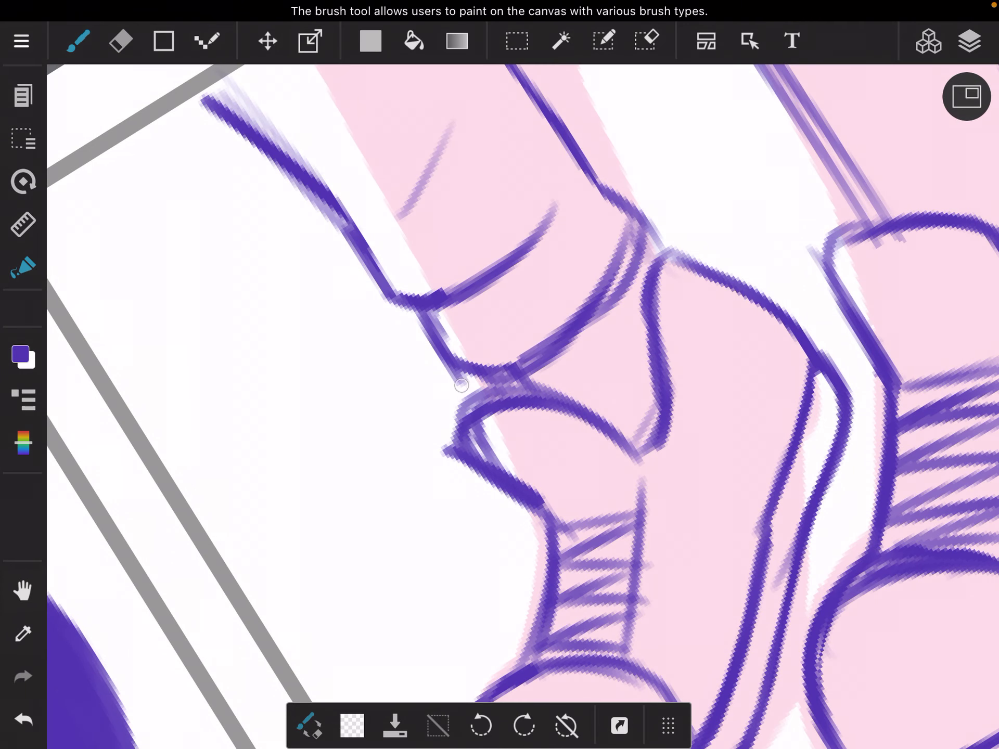
mouse_move(461, 384)
mouse_down()
mouse_move(547, 375)
mouse_move(640, 235)
mouse_move(601, 320)
mouse_up()
click(121, 40)
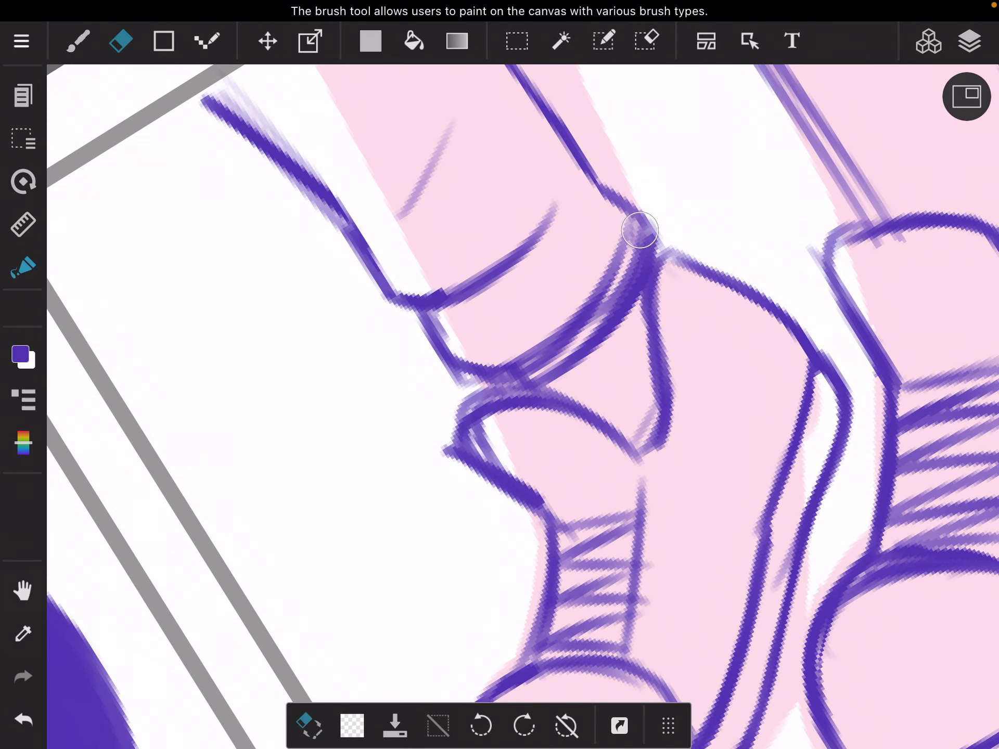
drag(640, 232, 562, 351)
scroll(500, 375, down, 5)
scroll(500, 375, down, 3)
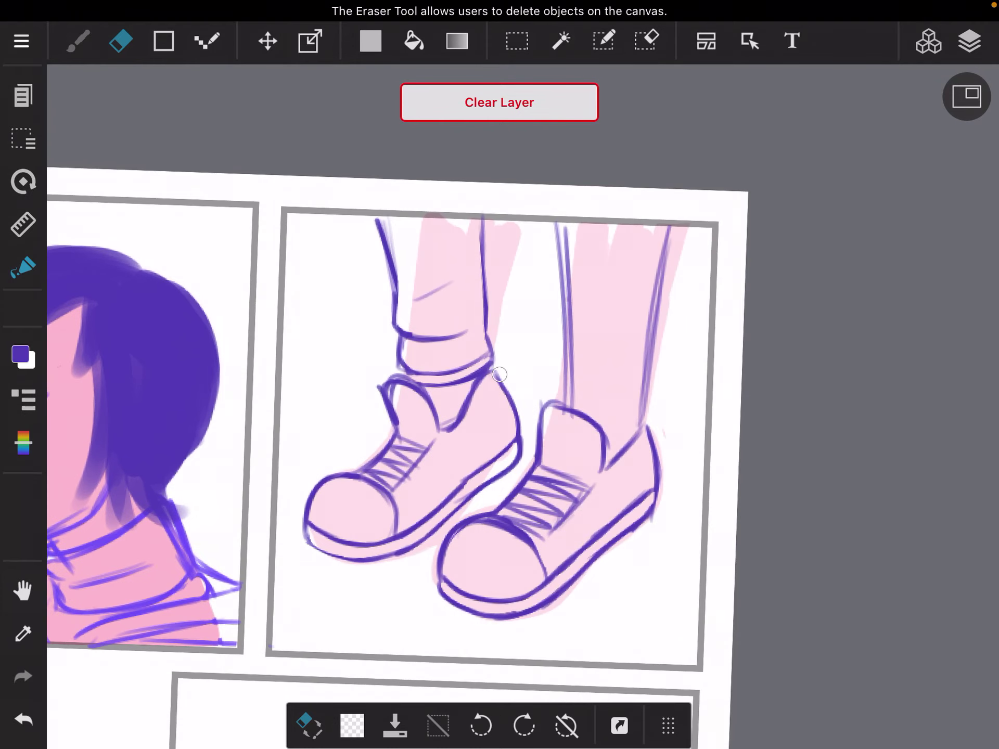
click(77, 41)
scroll(500, 375, up, 5)
mouse_move(593, 166)
mouse_down()
mouse_move(595, 316)
mouse_move(621, 480)
mouse_up()
scroll(500, 375, down, 5)
scroll(499, 374, up, 3)
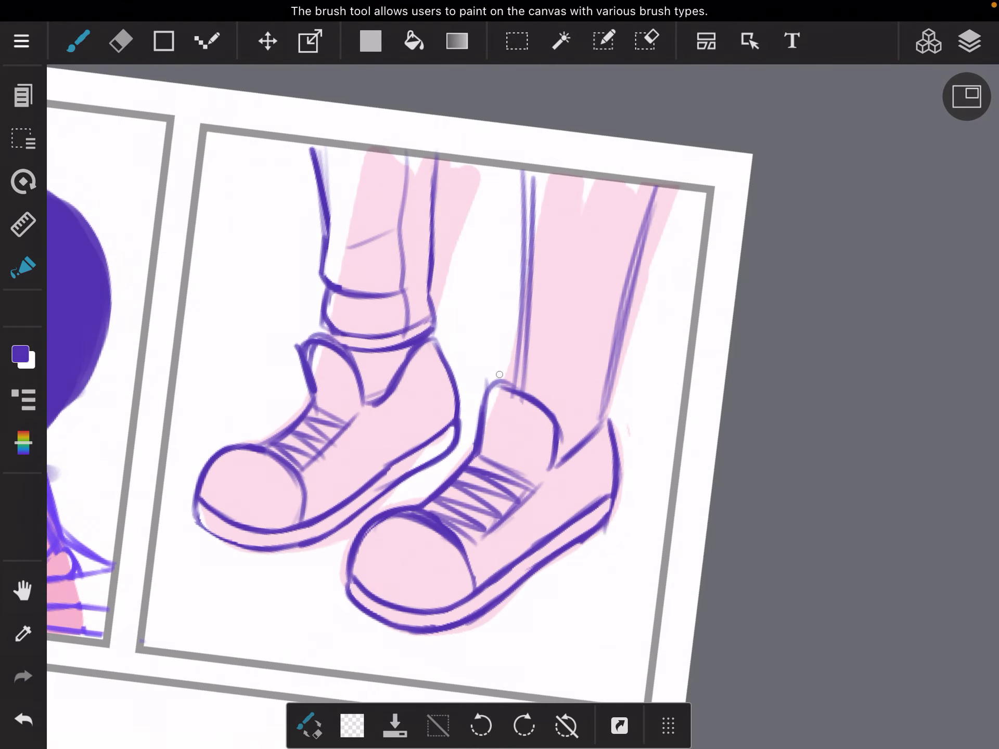
scroll(499, 375, up, 3)
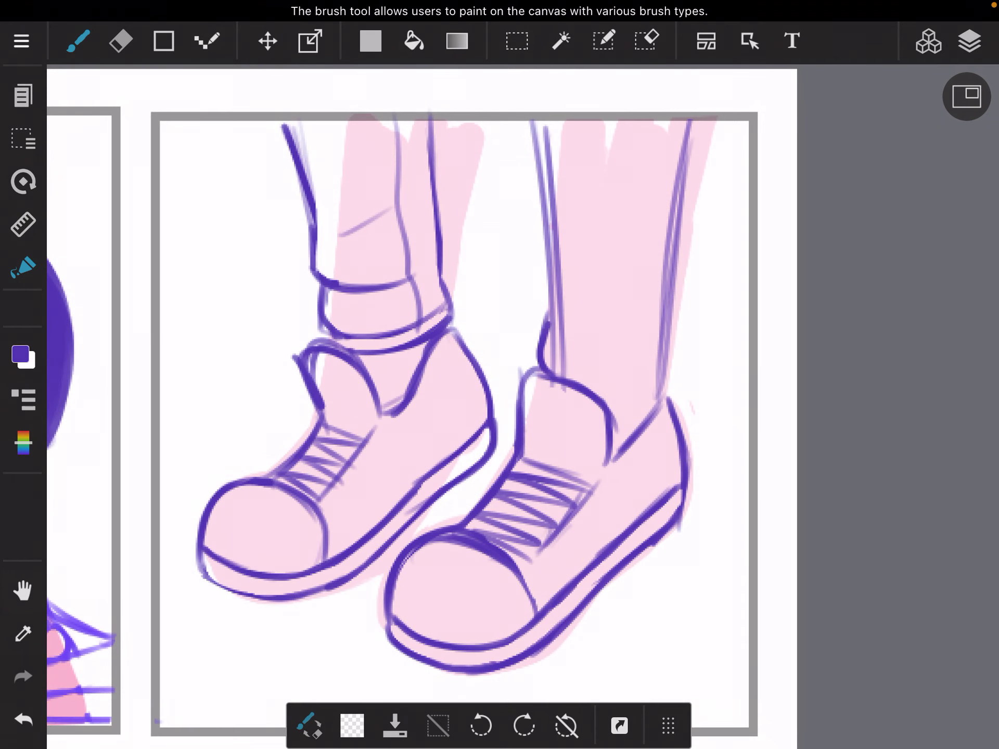
drag(592, 384, 668, 371)
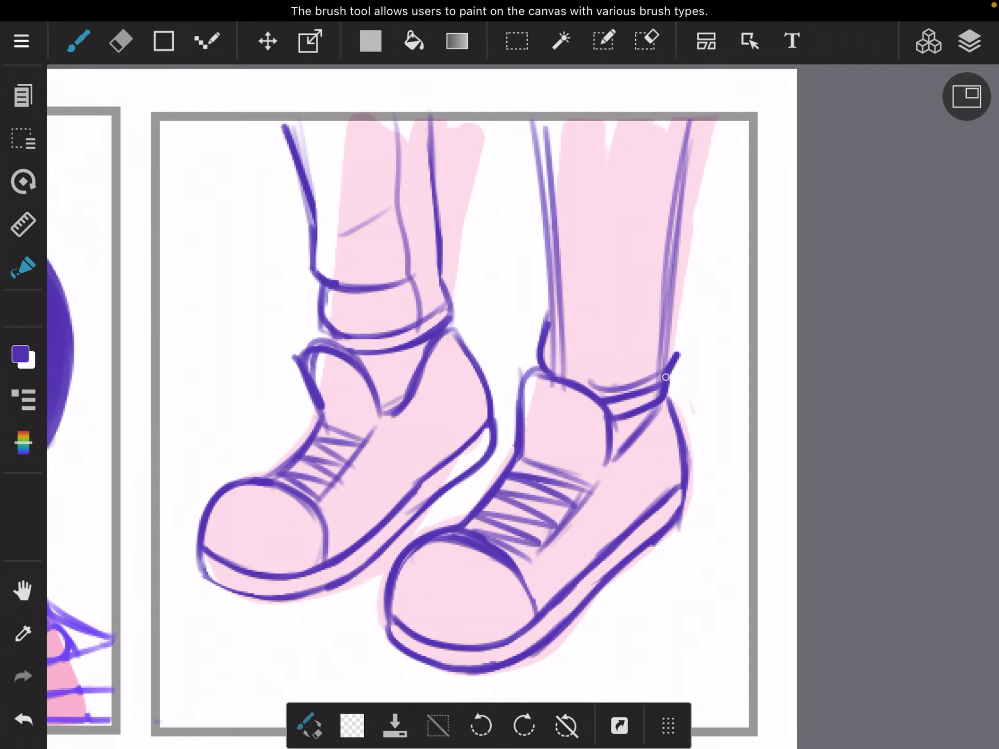
scroll(500, 375, up, 3)
scroll(500, 374, down, 3)
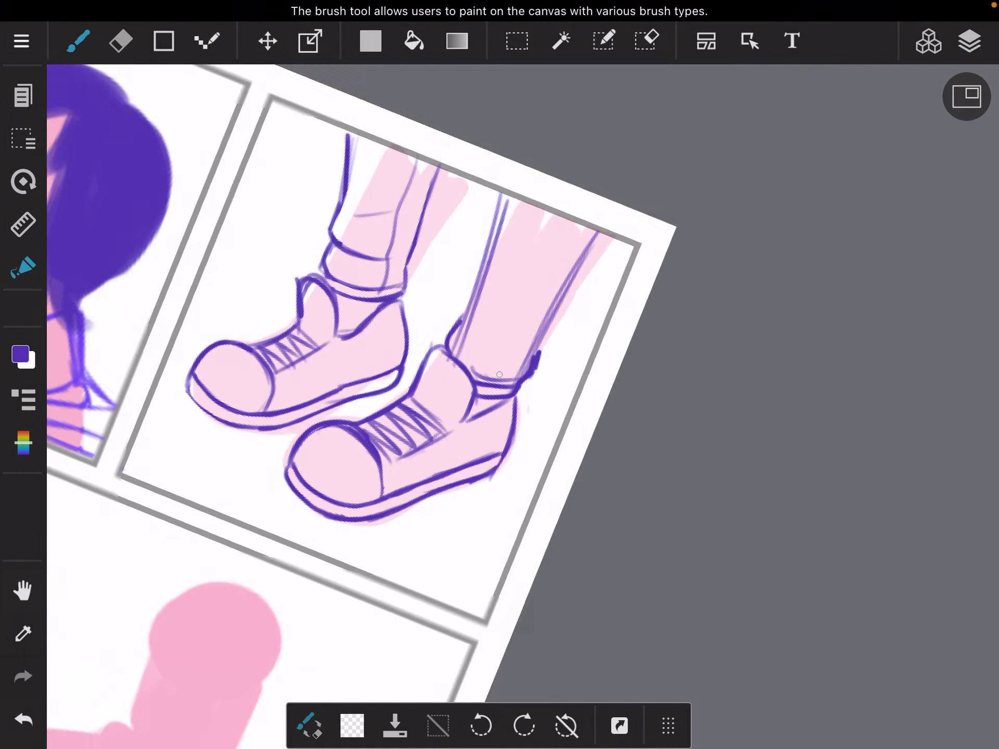
scroll(499, 374, up, 3)
Trace the right ankle line and the right leg's outline and outer edge
drag(546, 382, 647, 418)
scroll(500, 375, down, 3)
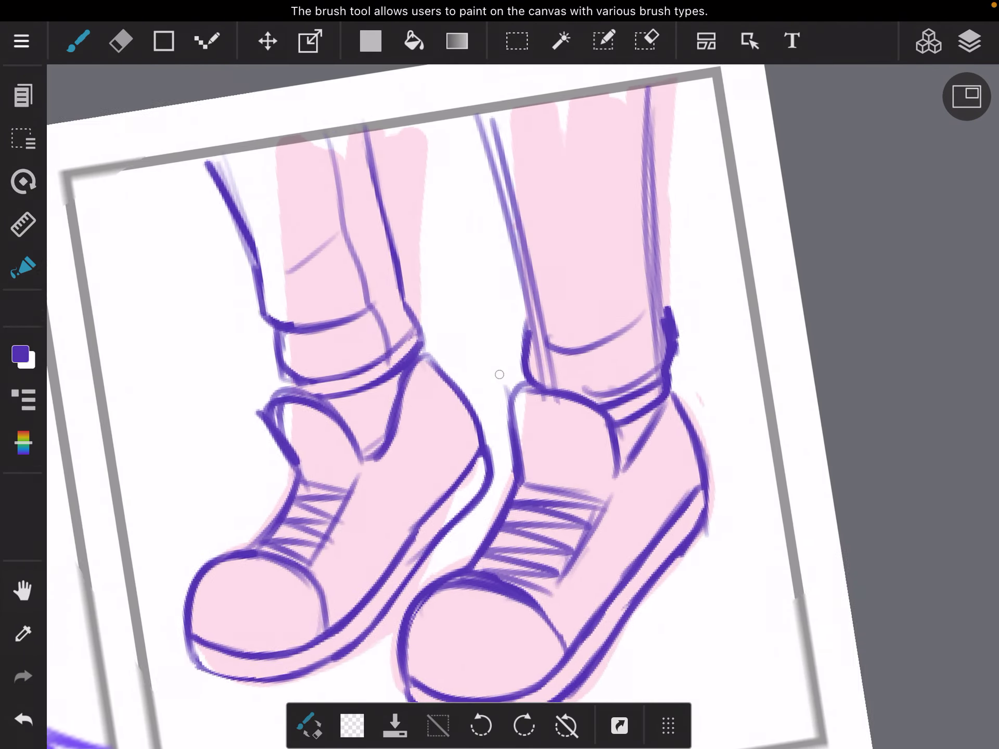
drag(536, 141, 540, 323)
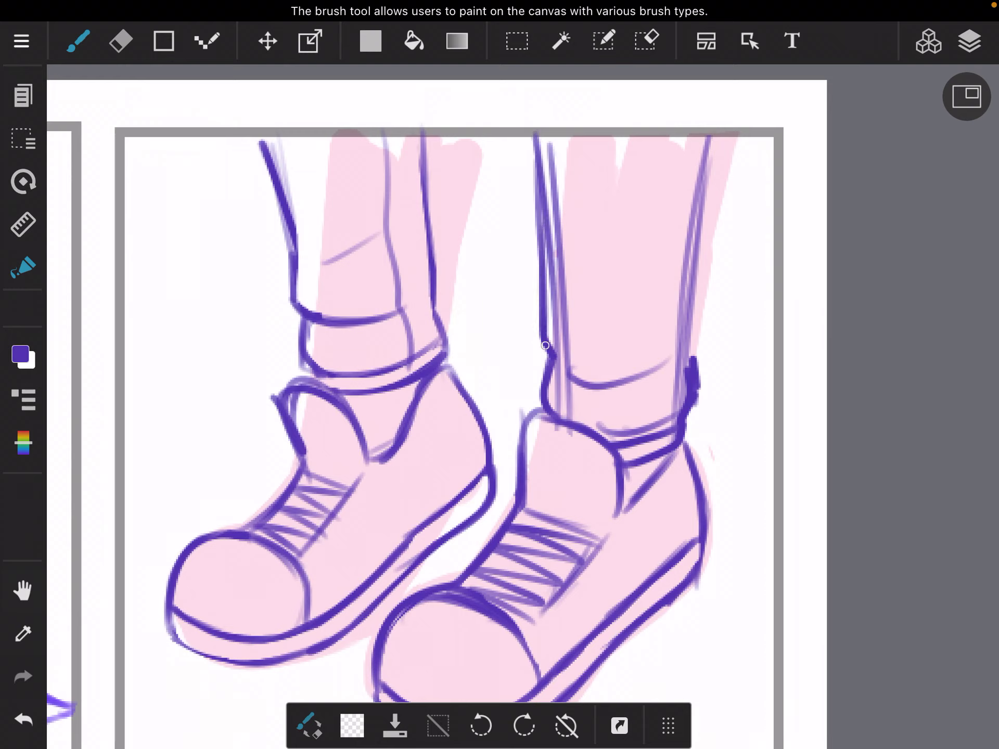
drag(695, 247, 625, 321)
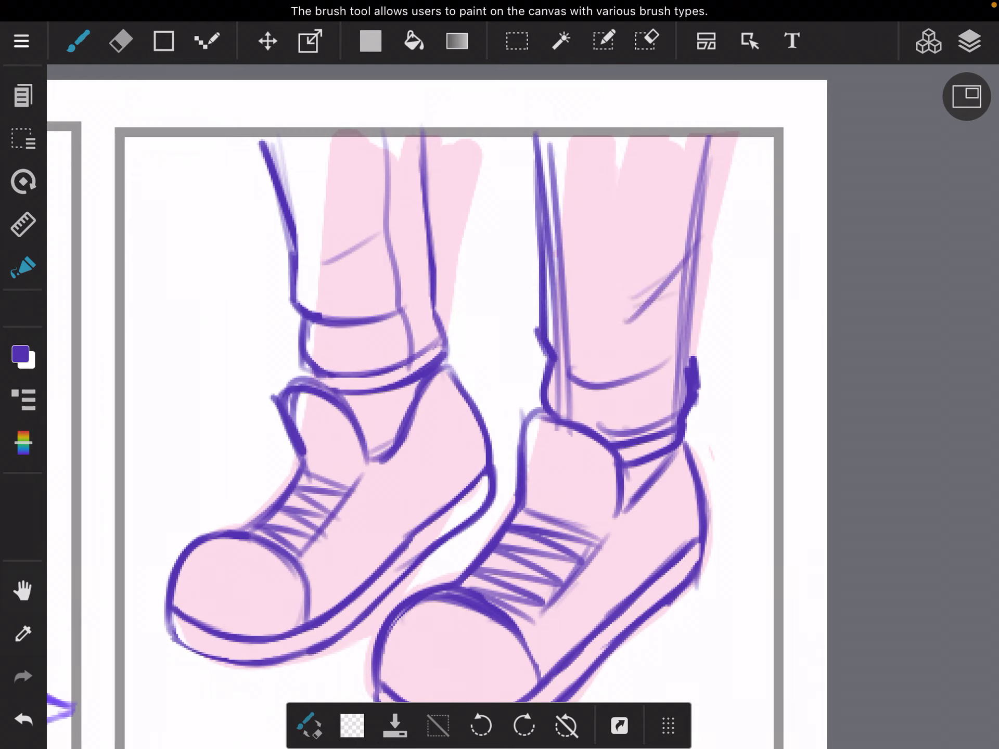
drag(692, 343, 703, 215)
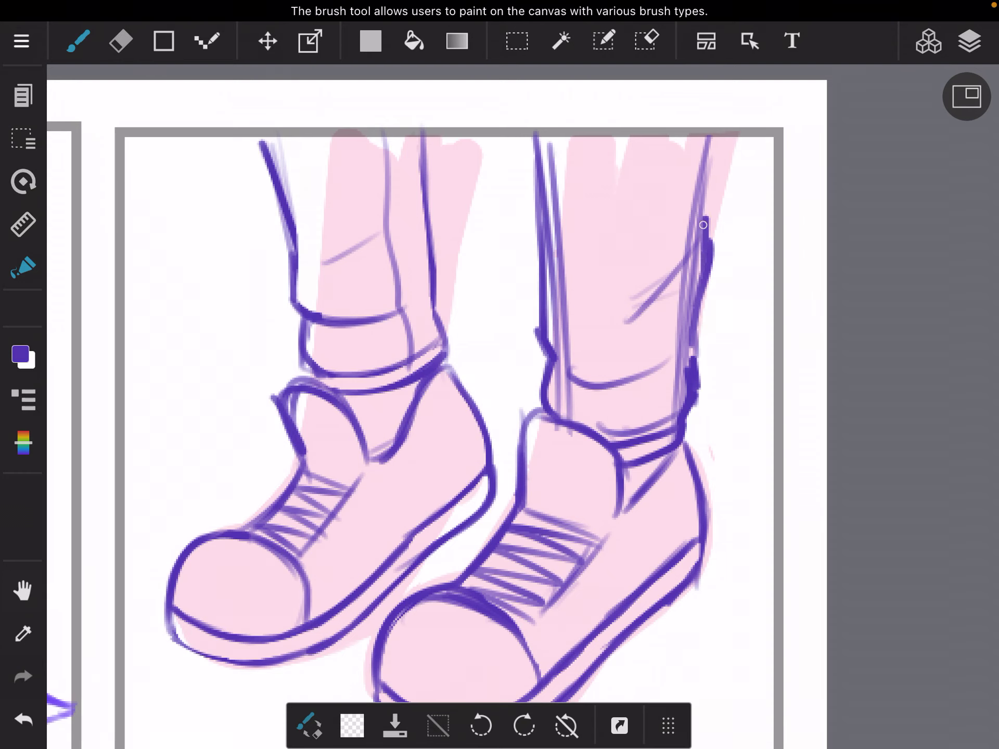
drag(712, 266, 712, 157)
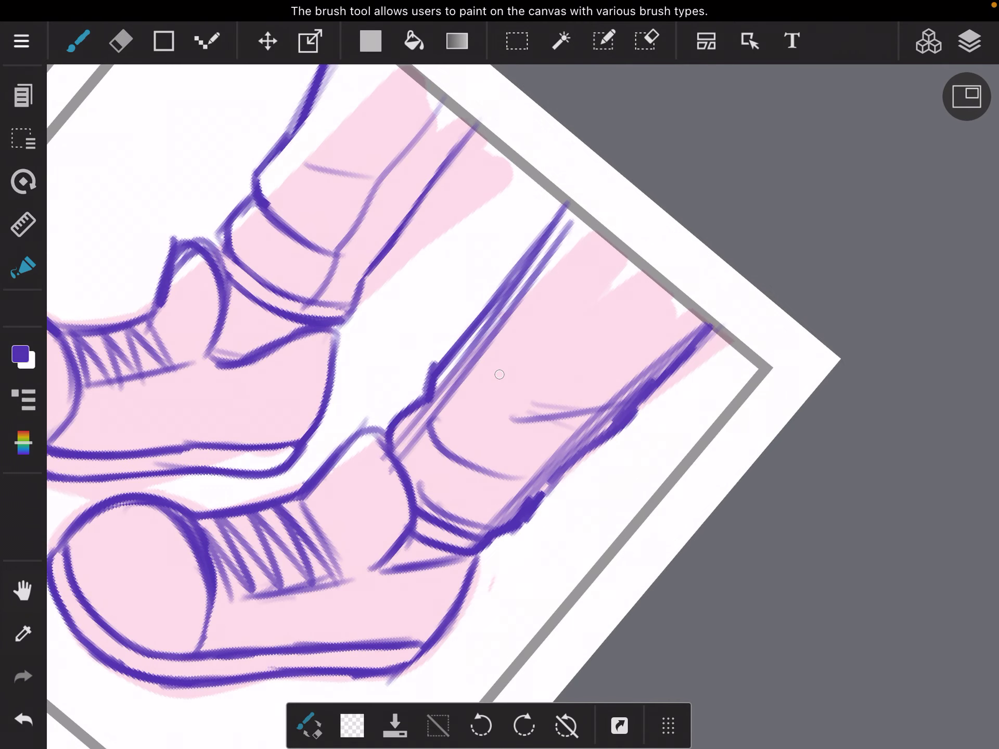
Erase stray purple strokes and small marks along the right leg
key(e)
drag(461, 375, 515, 305)
drag(561, 245, 531, 281)
drag(453, 398, 409, 461)
drag(487, 523, 710, 312)
scroll(500, 375, down, 6)
scroll(500, 375, up, 8)
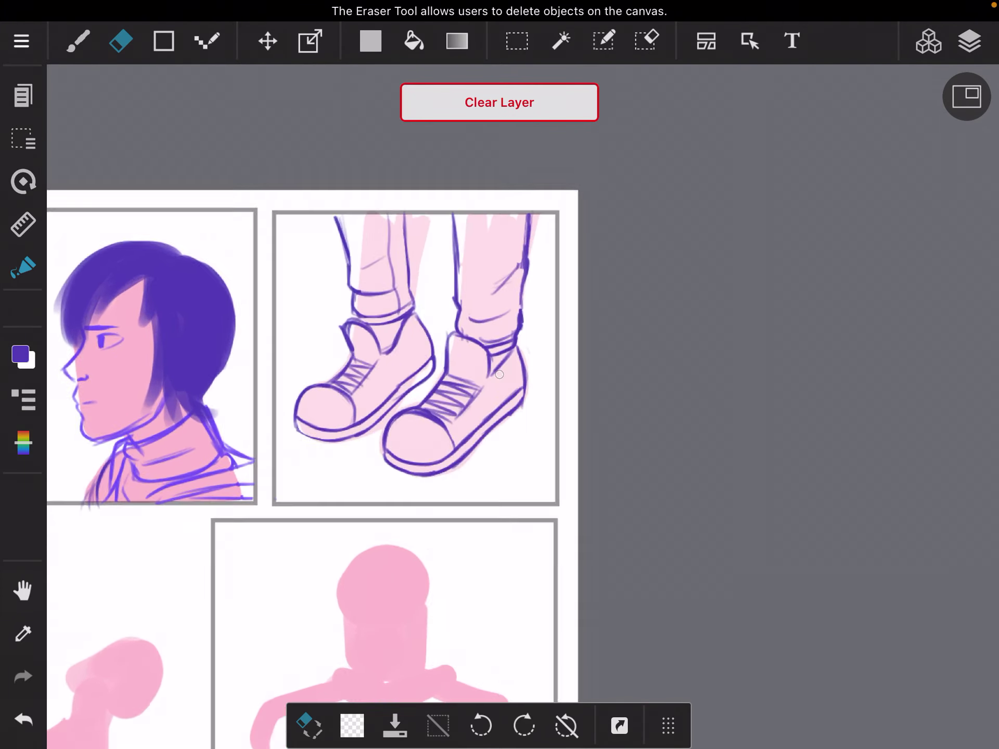
drag(639, 254, 632, 141)
scroll(499, 375, up, 3)
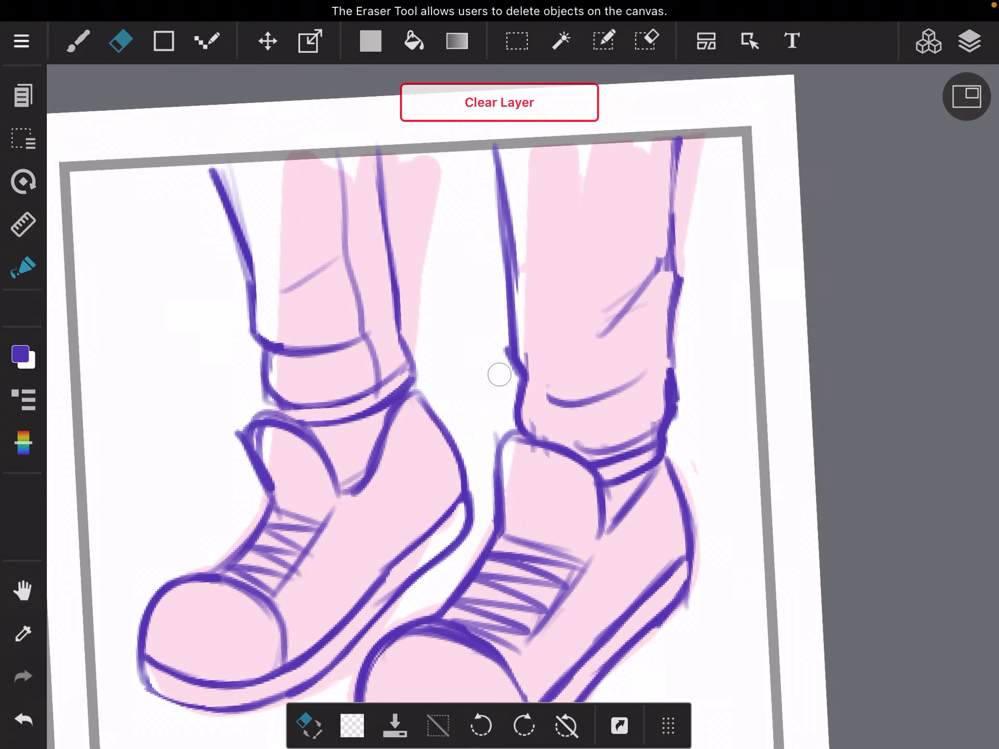
mouse_move(610, 320)
mouse_down()
mouse_move(648, 269)
mouse_move(601, 332)
mouse_up()
click(78, 41)
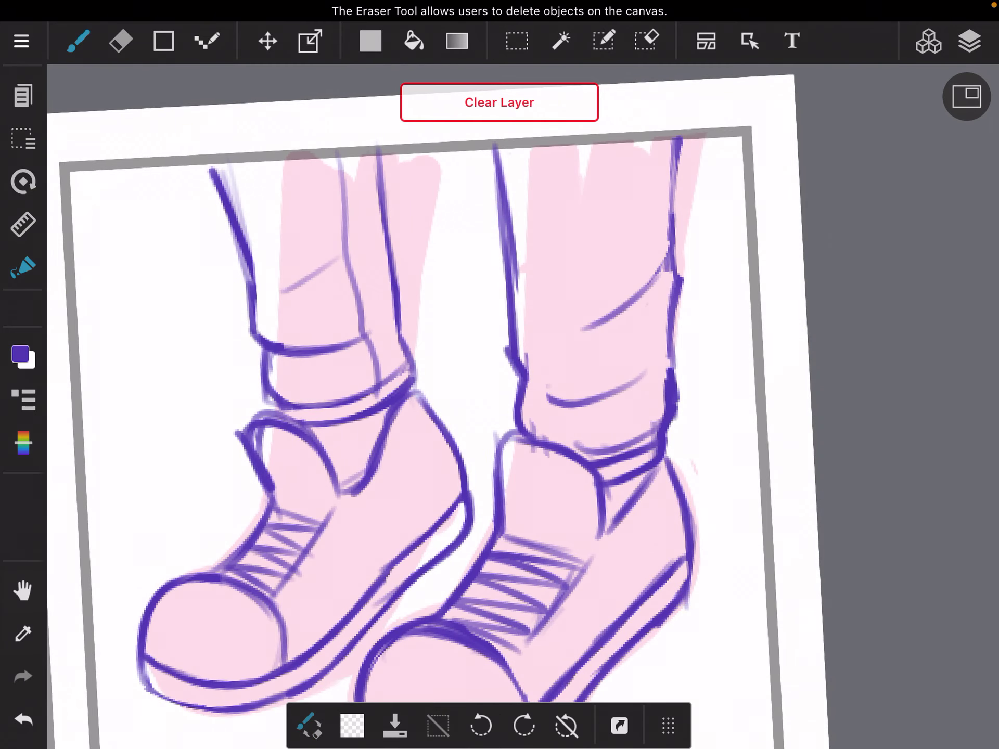
scroll(500, 375, down, 6)
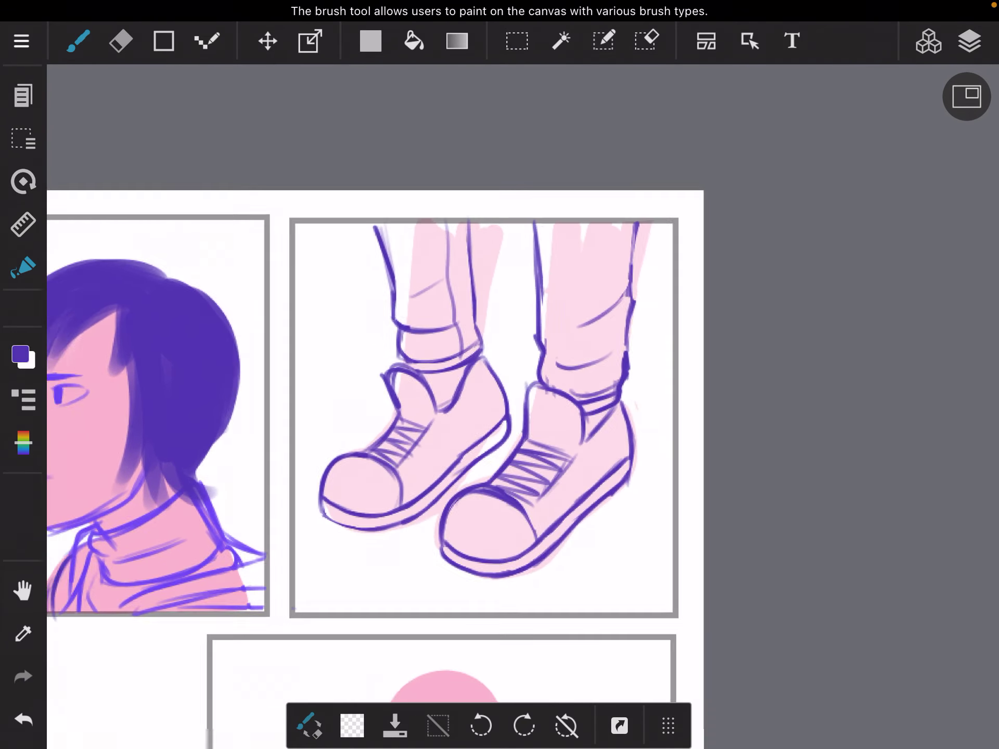
scroll(500, 375, down, 5)
scroll(499, 375, down, 5)
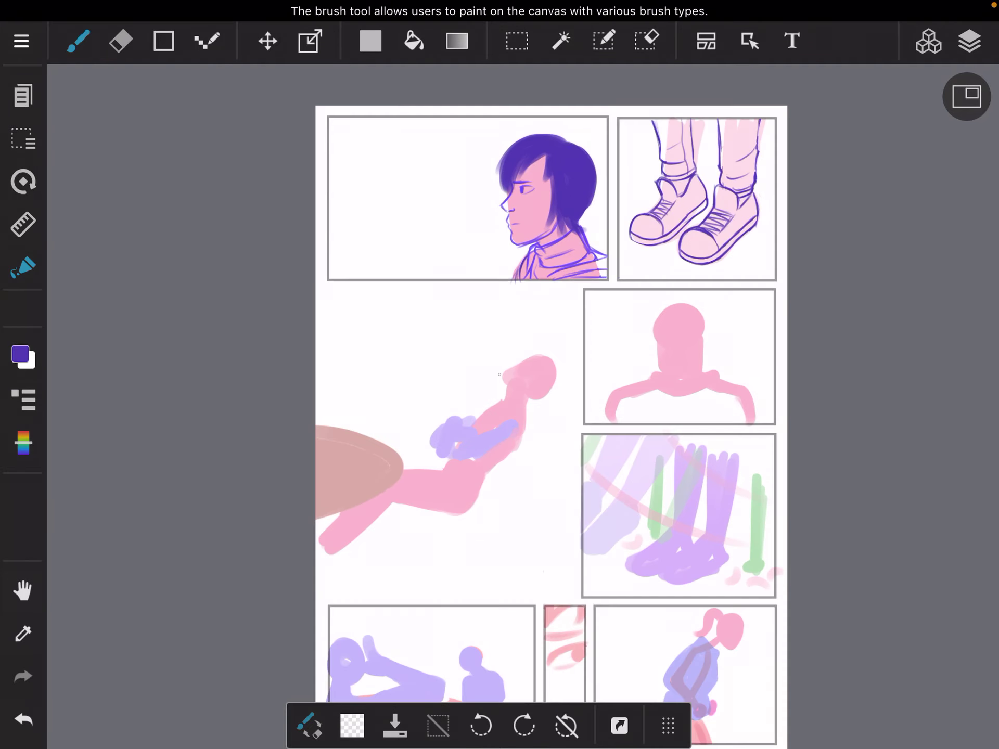
scroll(694, 203, up, 5)
scroll(546, 234, up, 5)
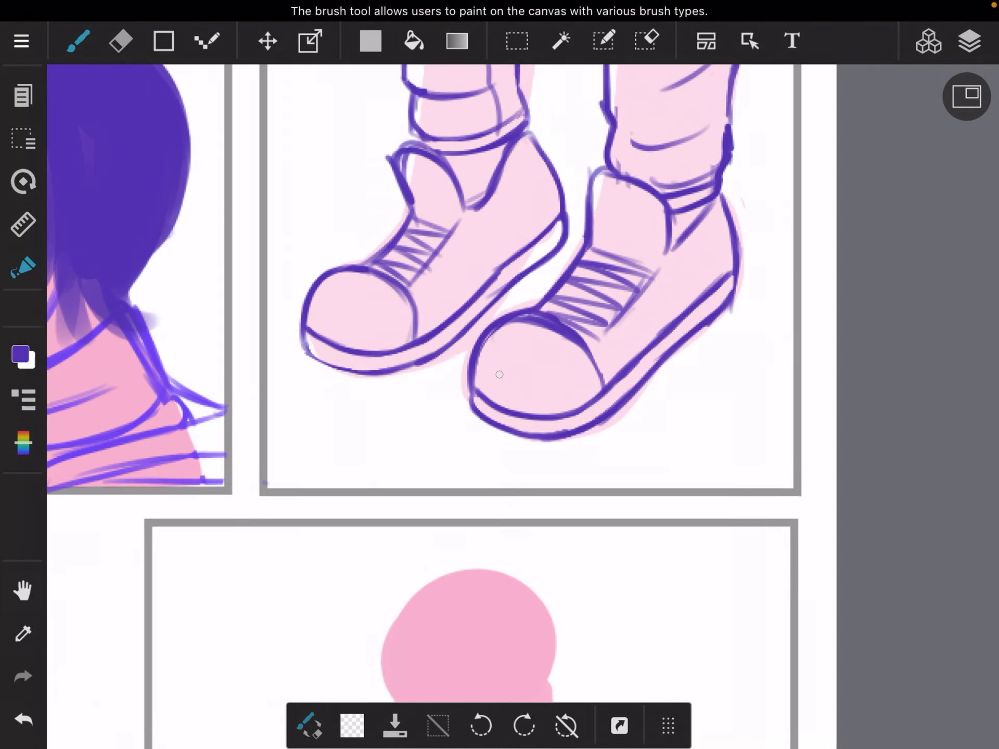
scroll(500, 234, up, 3)
Briefly toggle the eraser and brush, then show the layers panel
click(120, 41)
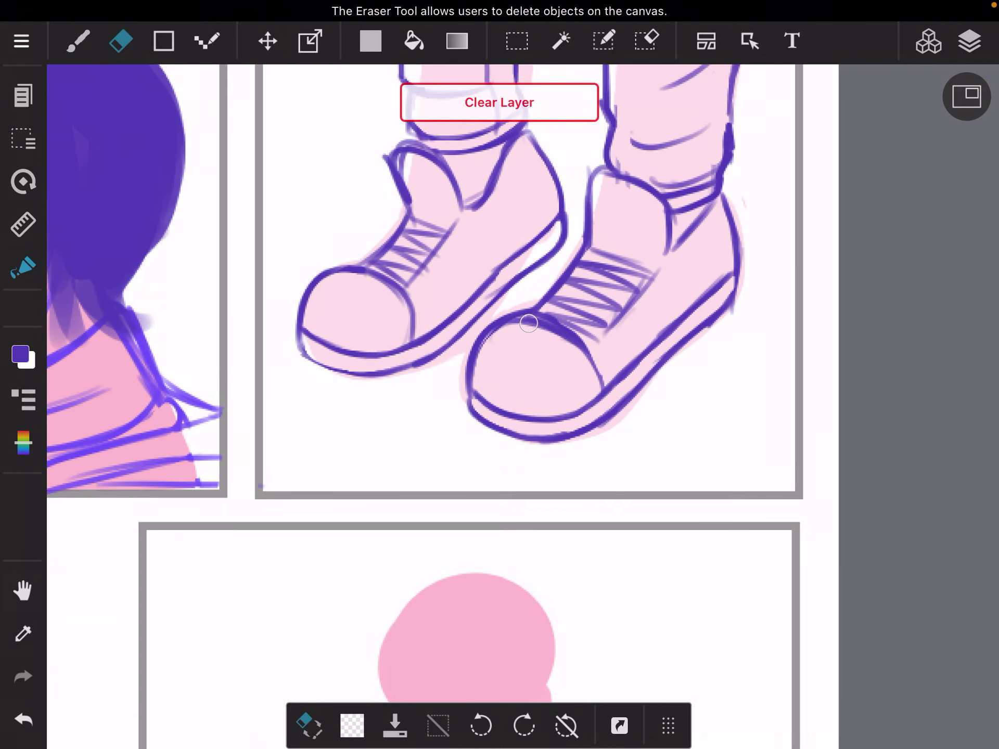
scroll(499, 375, down, 5)
scroll(499, 312, up, 3)
click(77, 41)
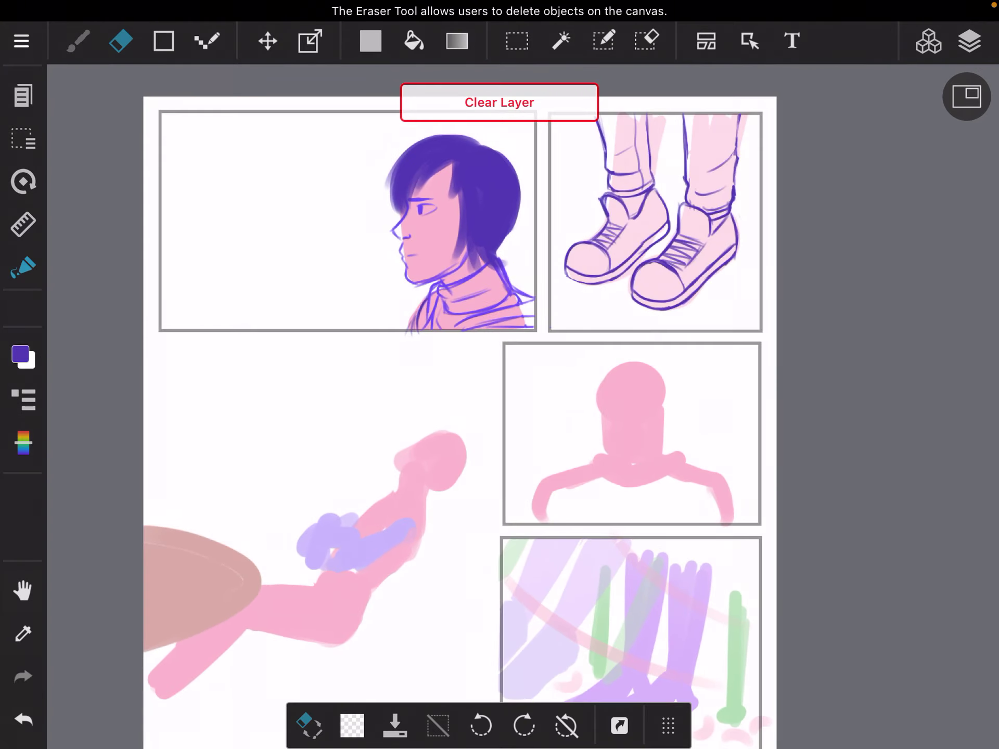
scroll(499, 374, up, 2)
scroll(499, 375, down, 5)
scroll(500, 375, up, 2)
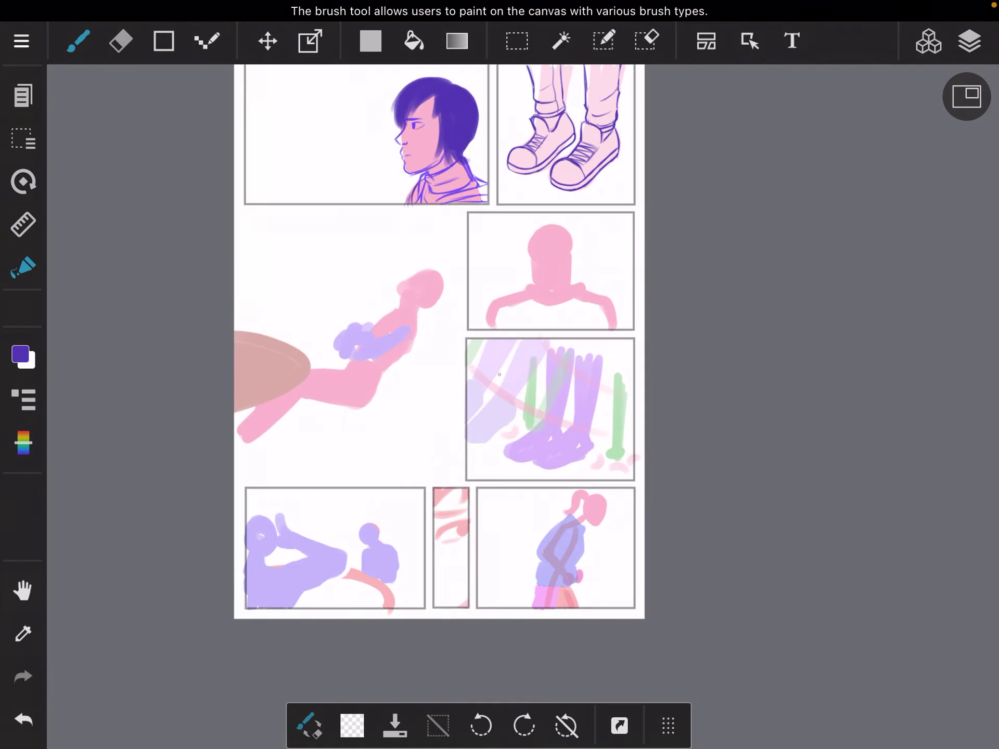
scroll(500, 375, up, 2)
scroll(500, 374, up, 3)
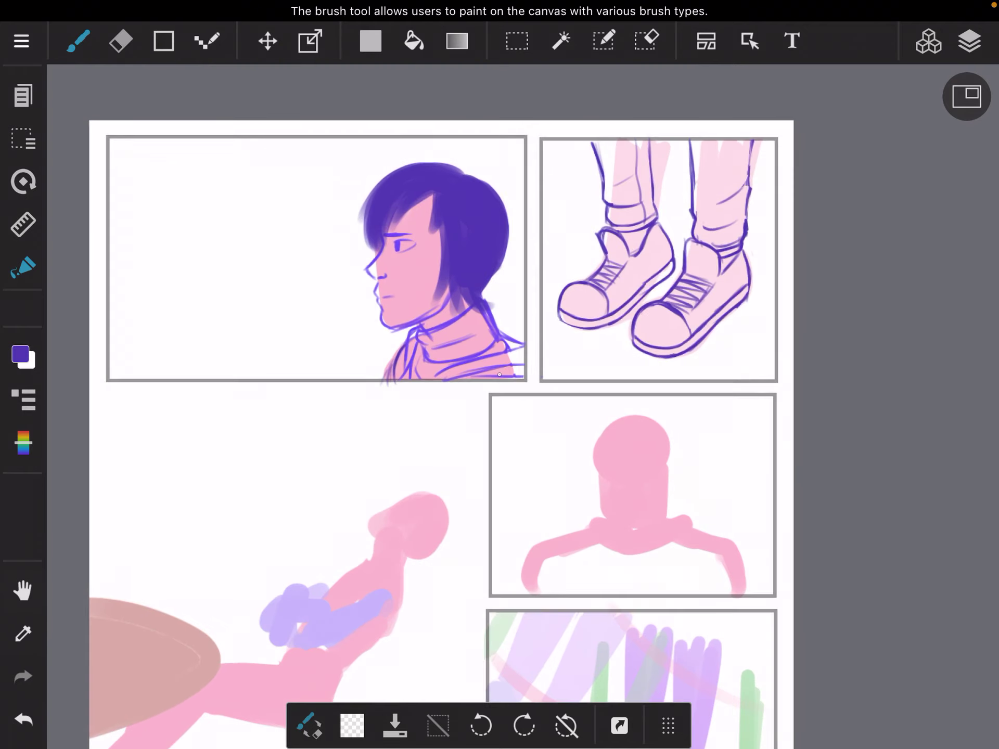
scroll(499, 374, up, 3)
scroll(499, 374, down, 5)
scroll(500, 375, up, 2)
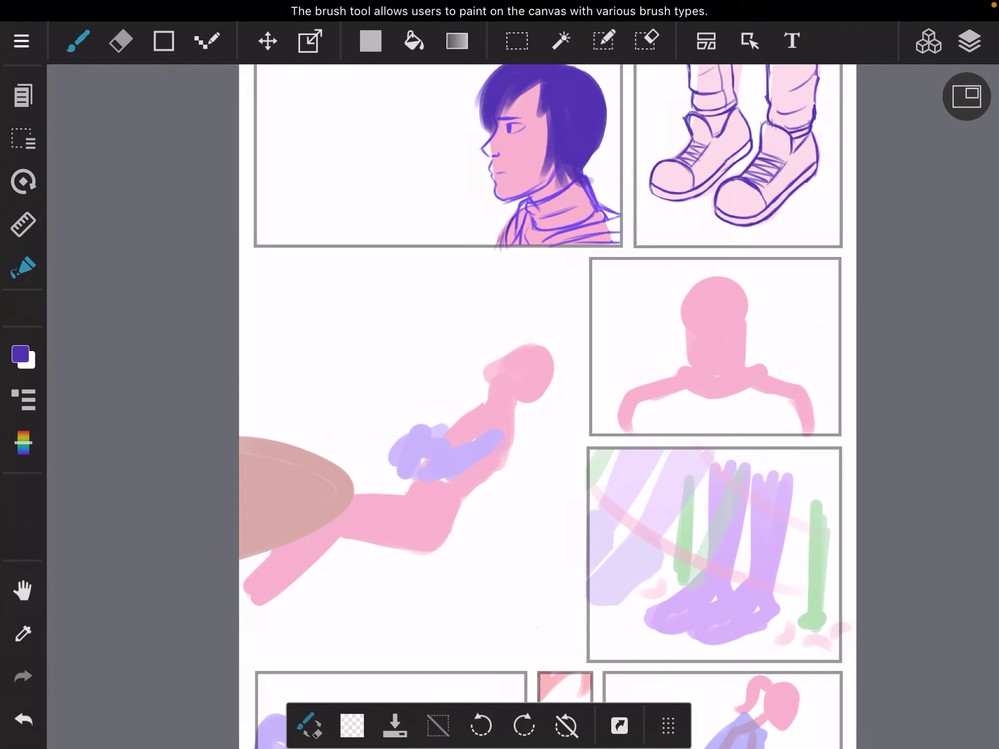
click(969, 41)
Select Layer11 and enlarge the brush to about 19px
click(901, 654)
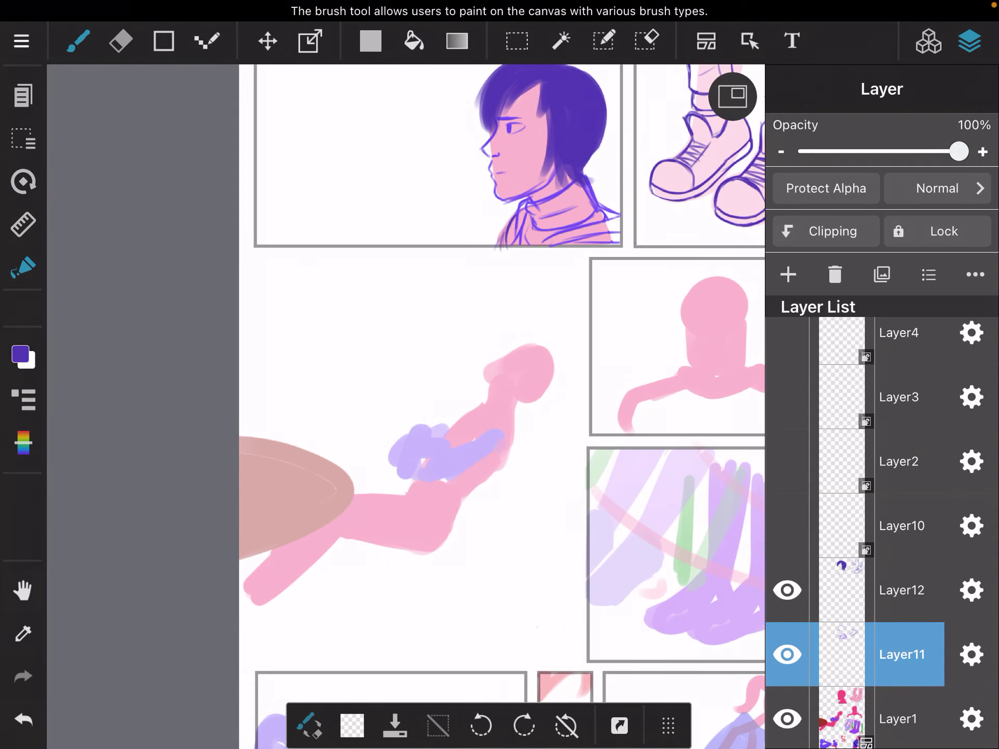
click(969, 41)
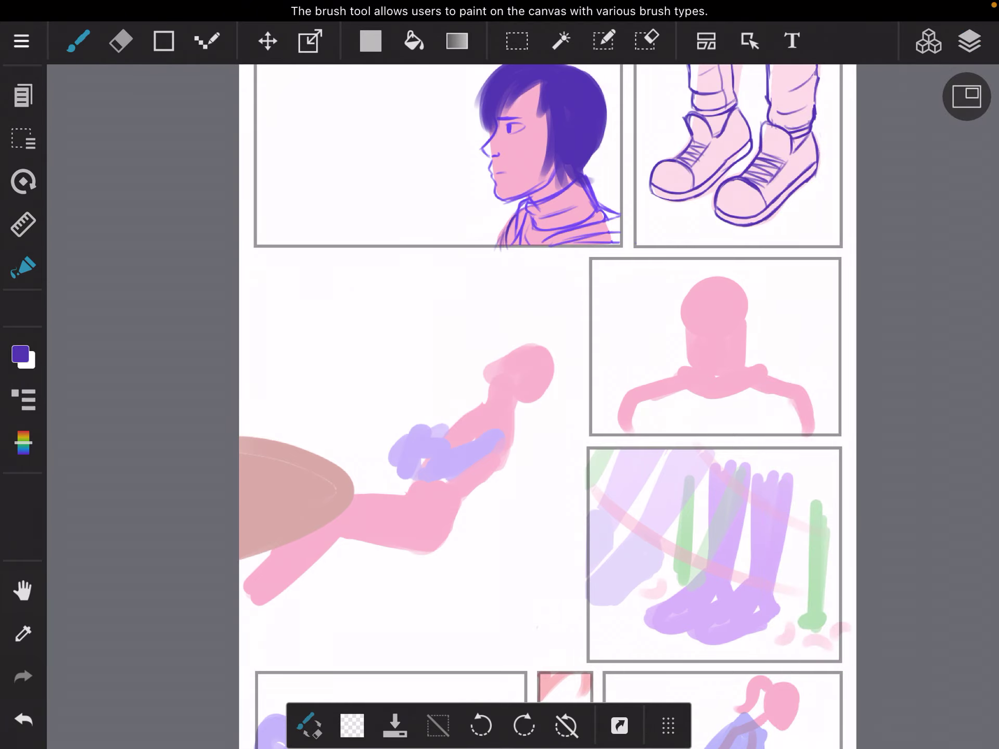
scroll(500, 375, down, 2)
scroll(499, 375, up, 5)
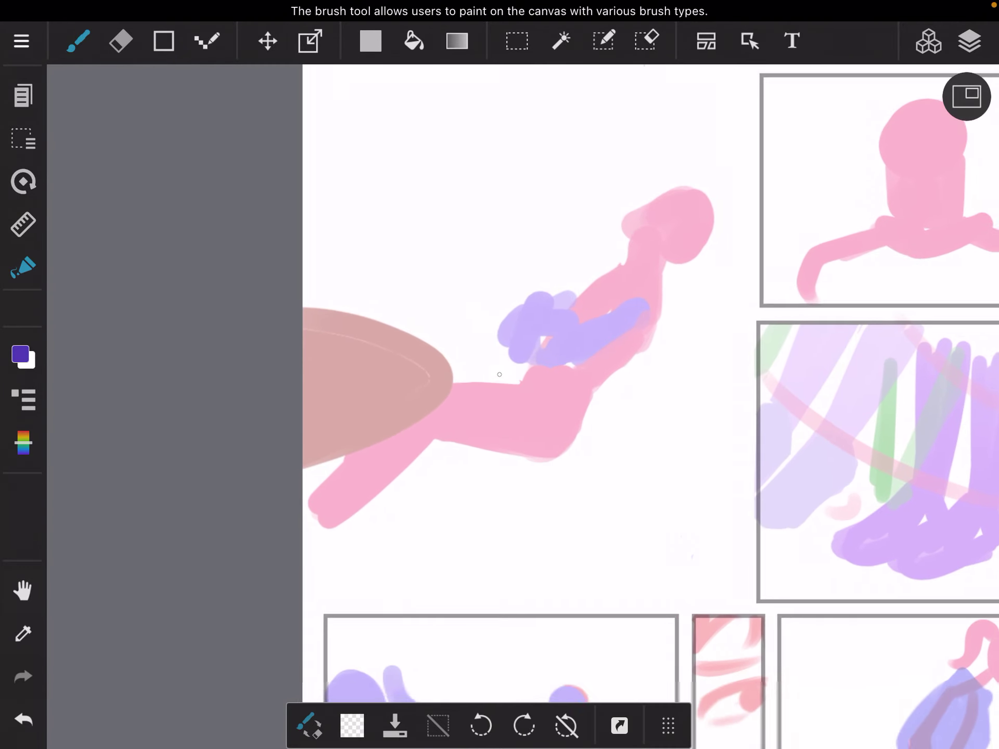
scroll(499, 375, down, 5)
click(78, 40)
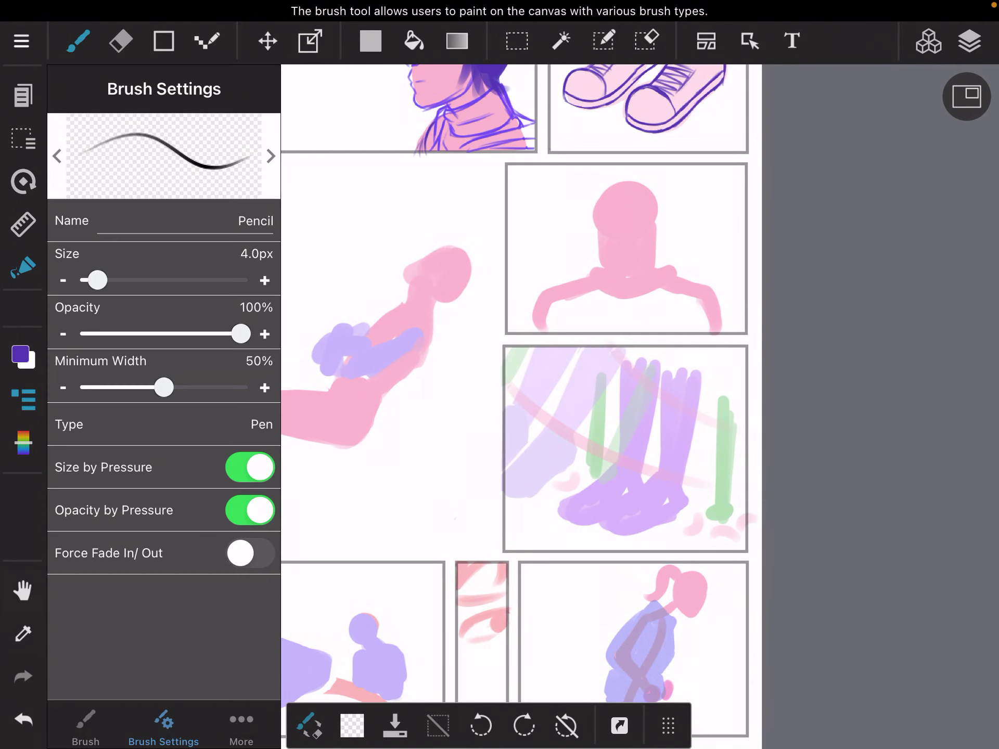
click(85, 726)
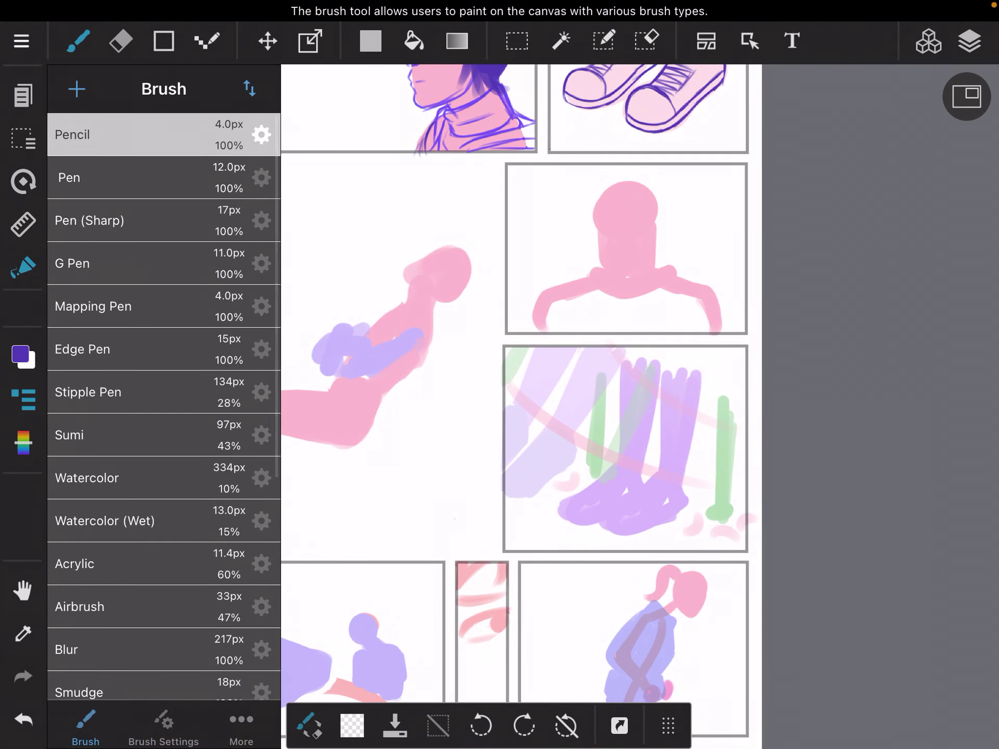
click(163, 726)
drag(96, 279, 135, 279)
click(498, 374)
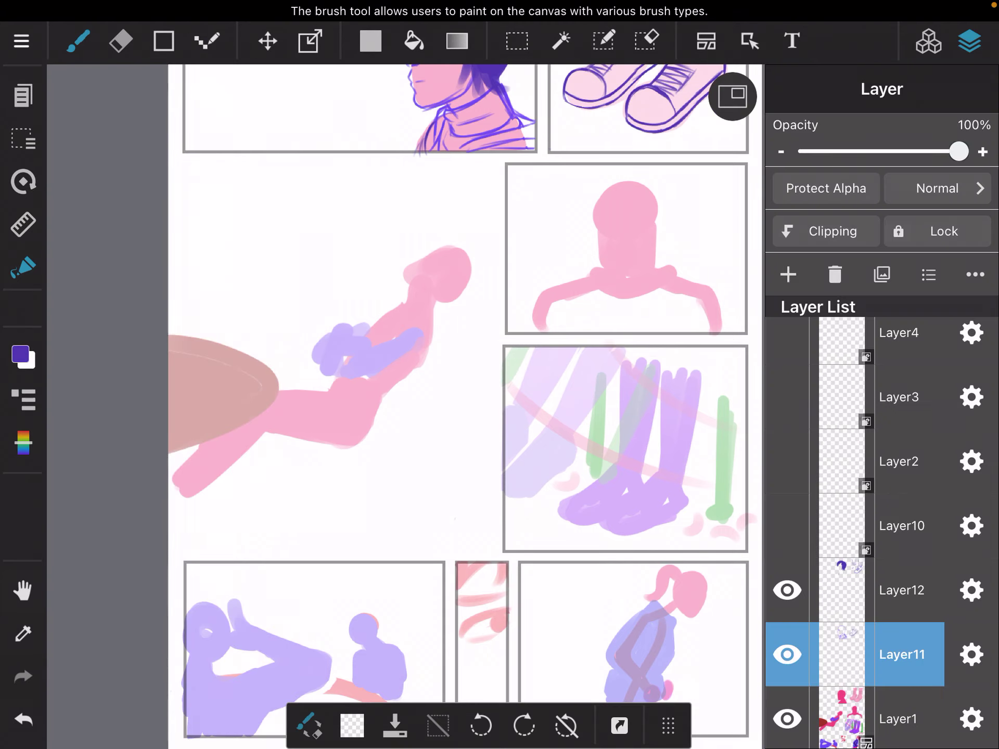
Add a new blank layer with Layer1 selected
click(901, 719)
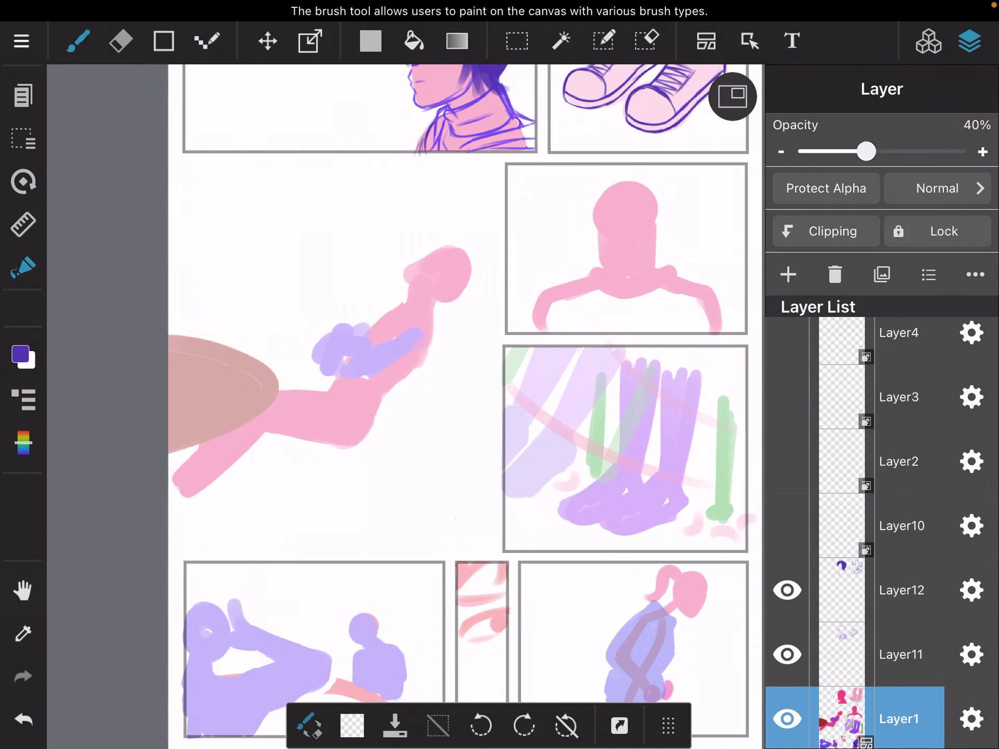
click(788, 274)
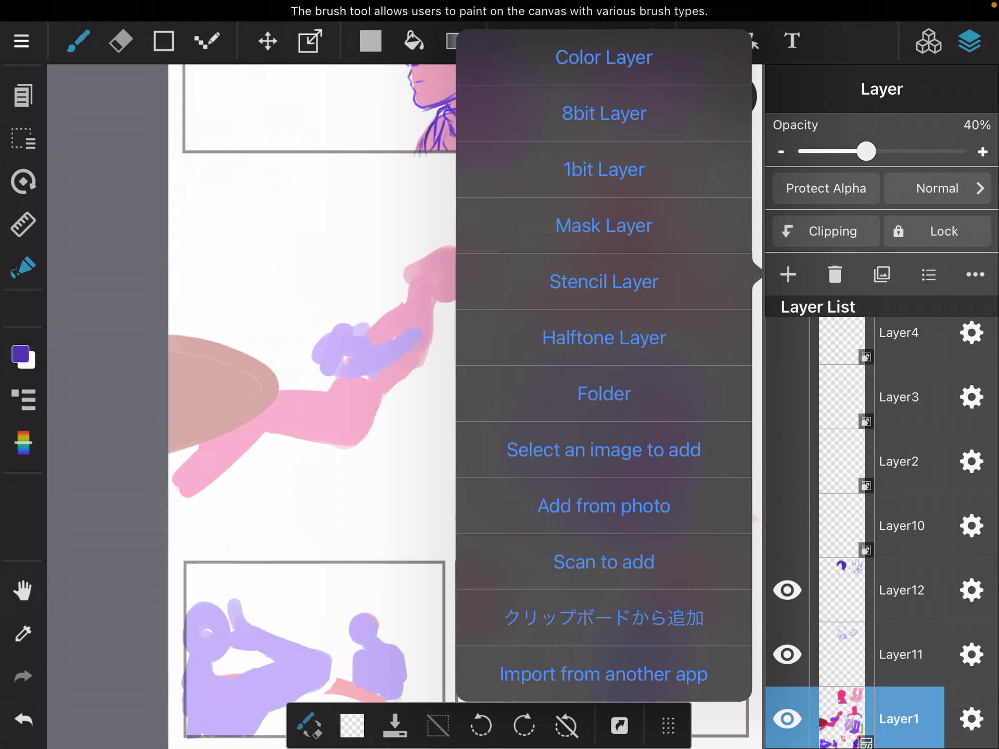
click(603, 57)
click(969, 41)
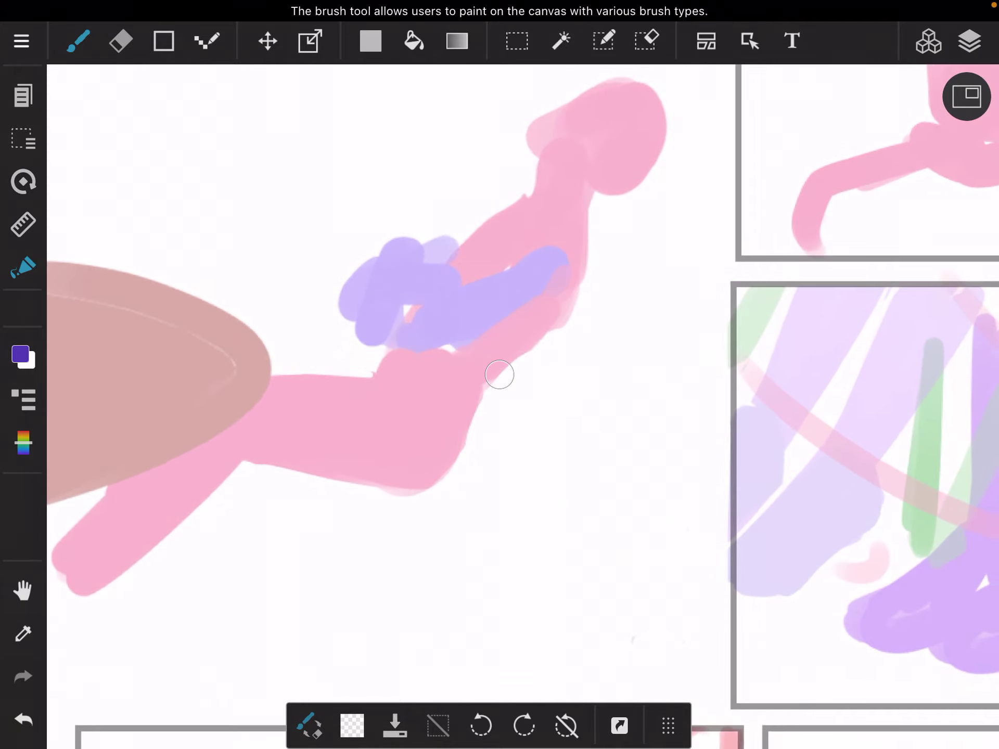
Paint a thick dark purple vertical stroke below the figure's arm, then check the layers
drag(579, 324, 580, 437)
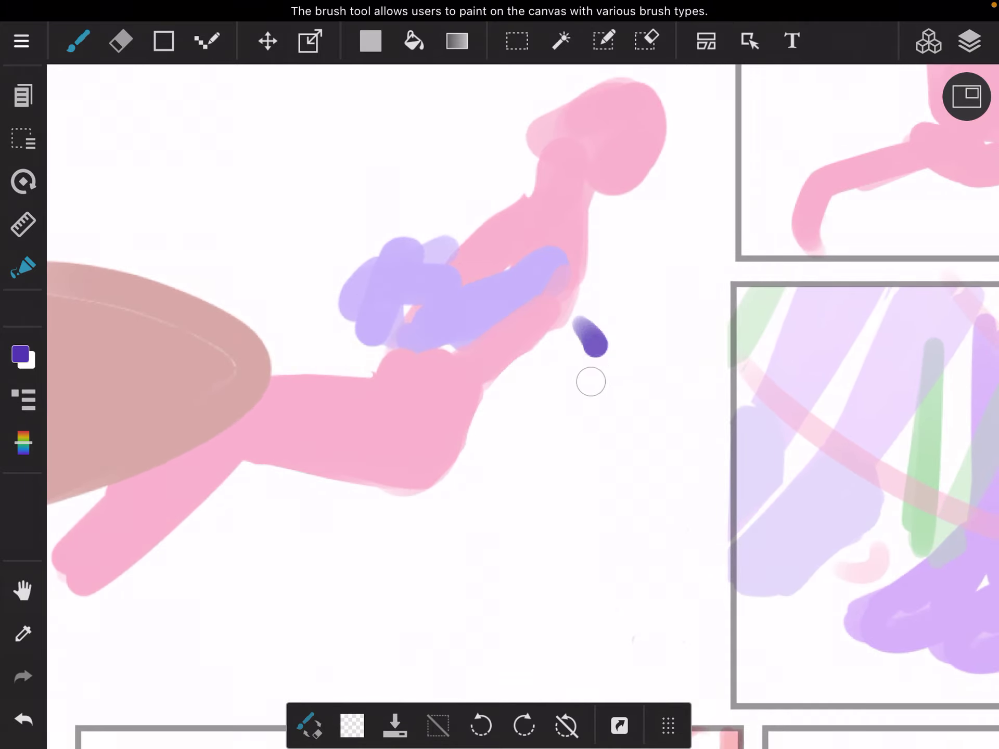
drag(580, 328, 578, 500)
drag(586, 358, 581, 468)
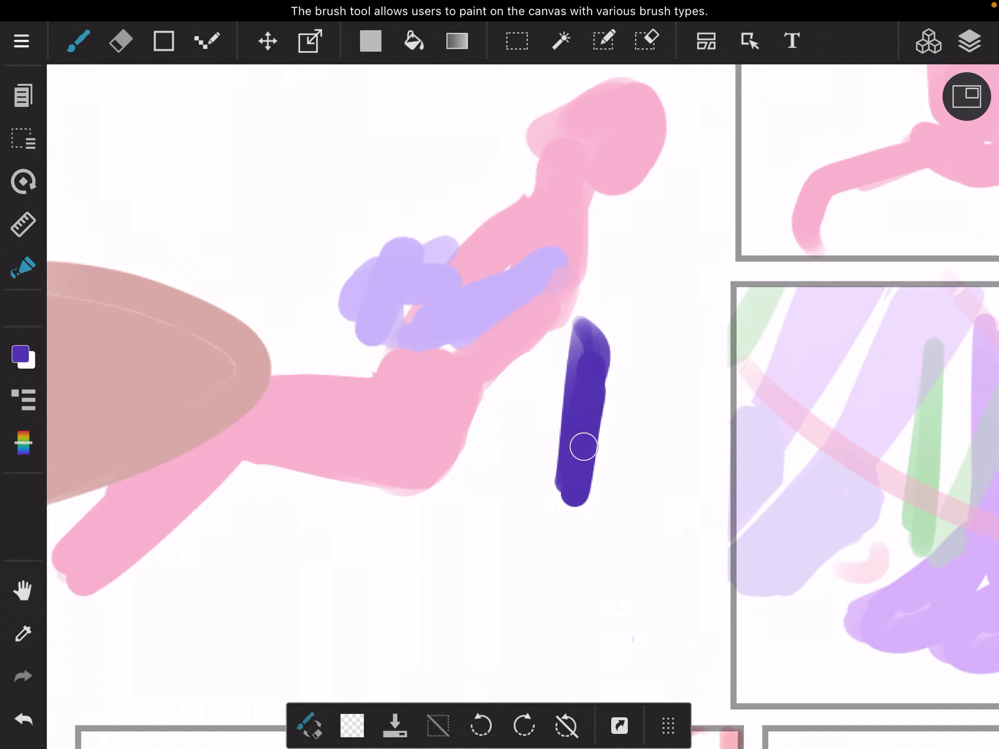
scroll(500, 374, down, 5)
scroll(500, 375, up, 2)
click(969, 41)
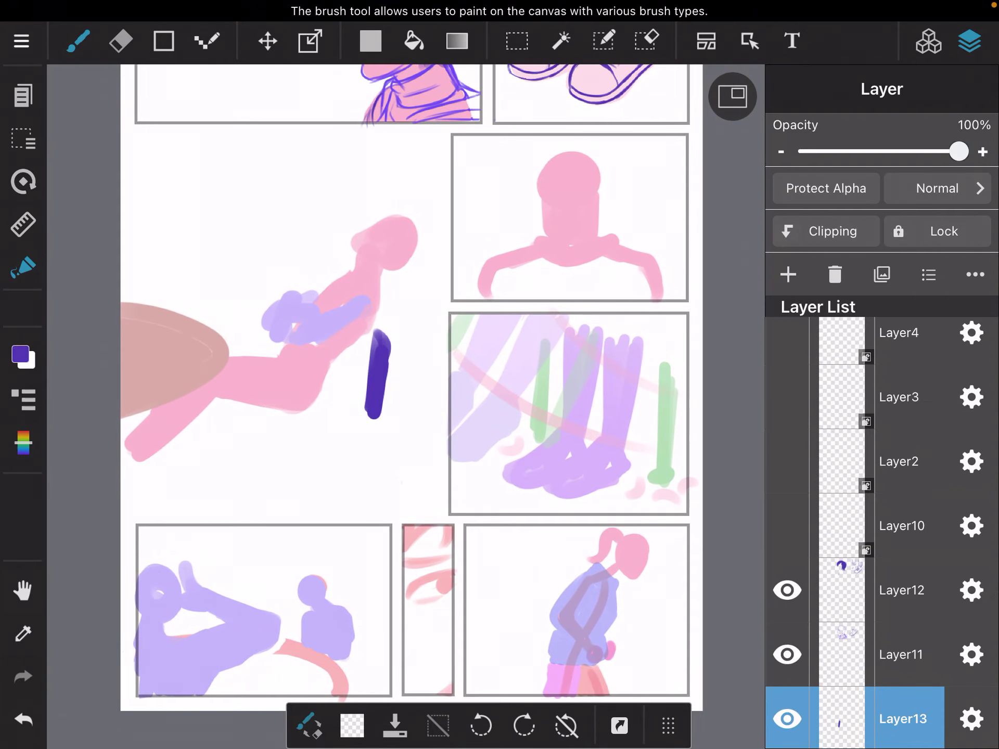
click(969, 41)
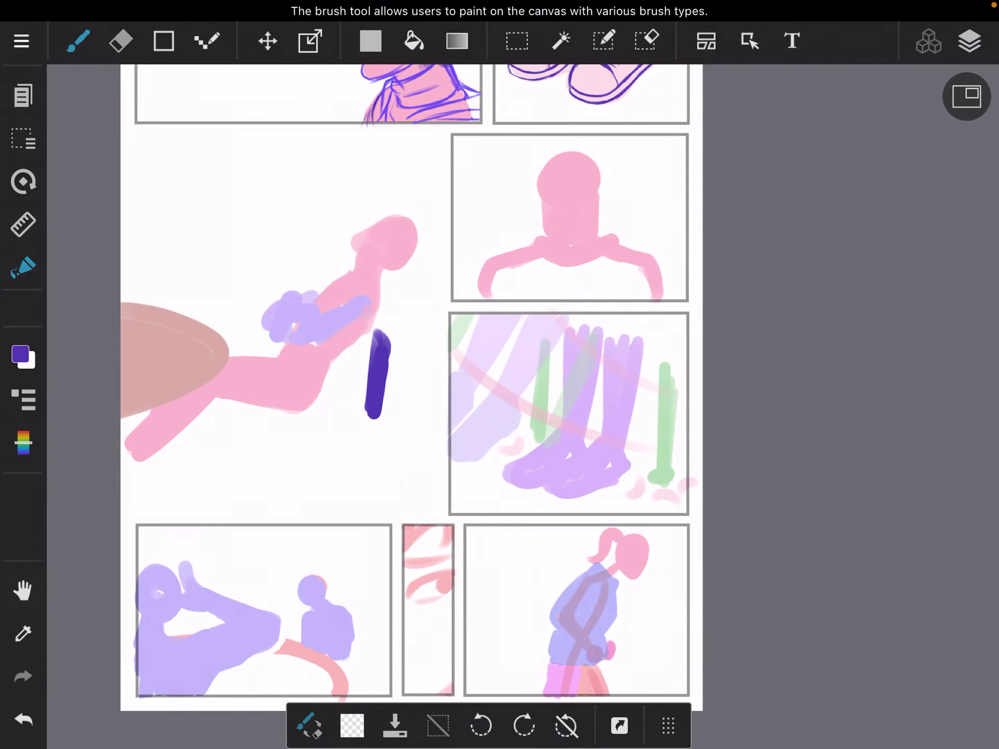
Browse the Item materials library, then reopen and close the layer list
click(928, 40)
scroll(882, 390, down, 5)
scroll(882, 390, down, 3)
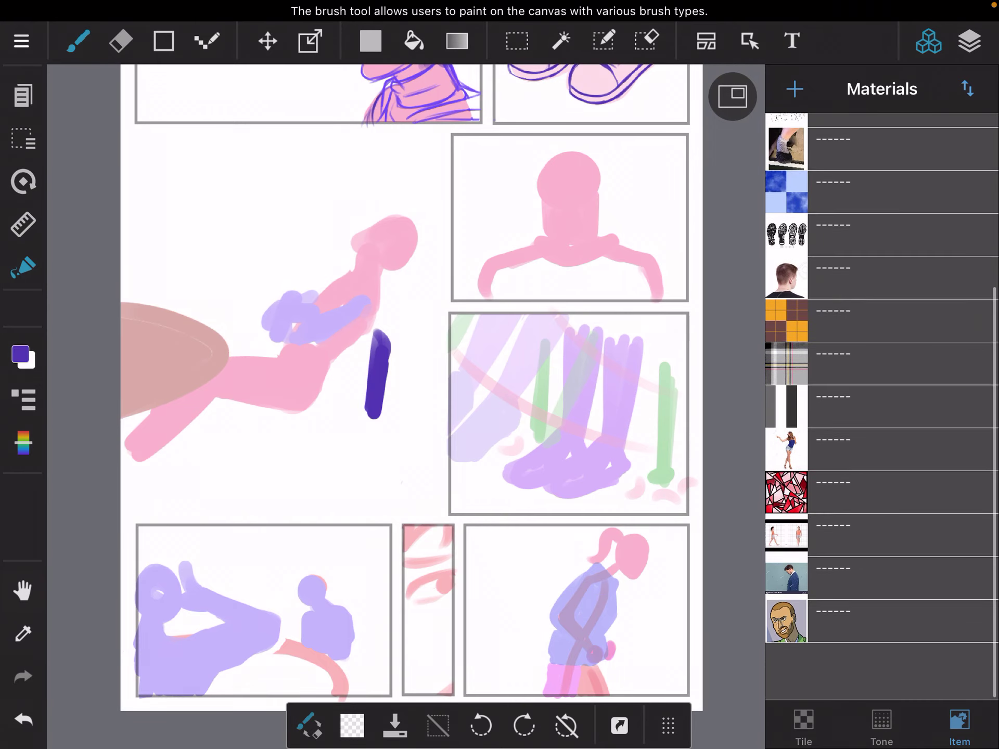
scroll(882, 390, down, 3)
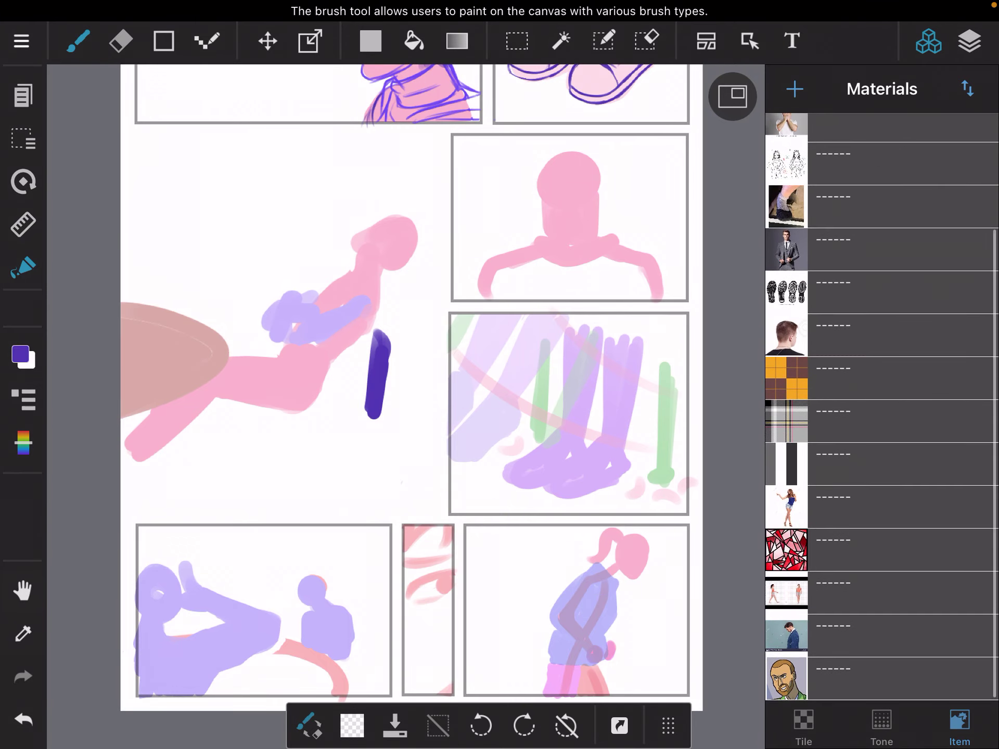
click(969, 41)
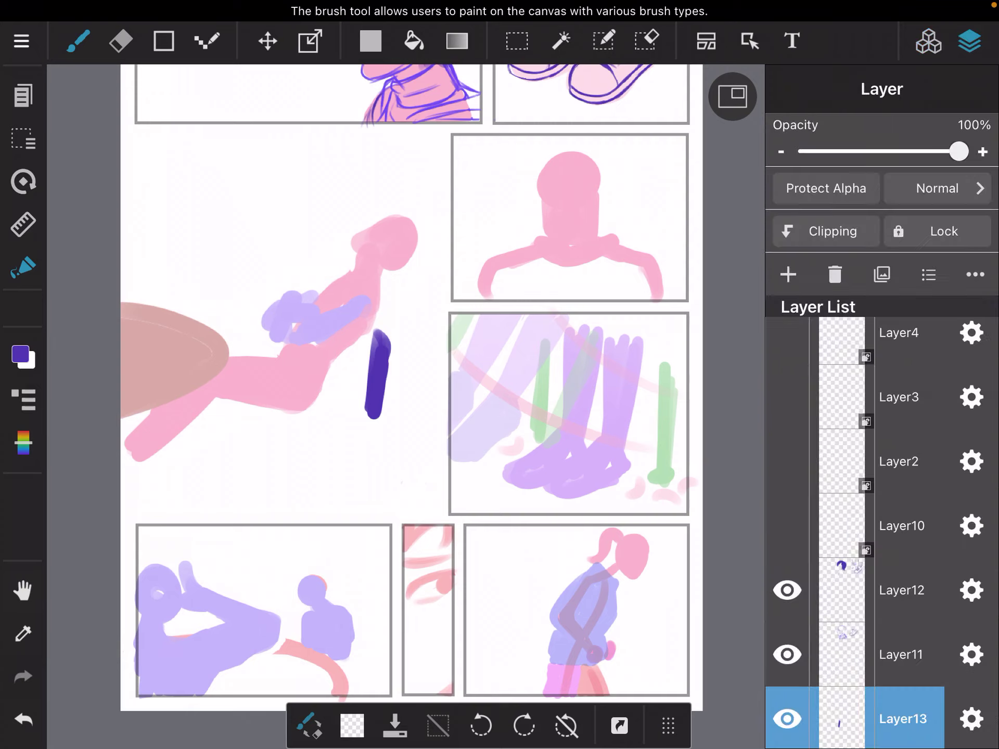
click(969, 40)
scroll(391, 328, up, 5)
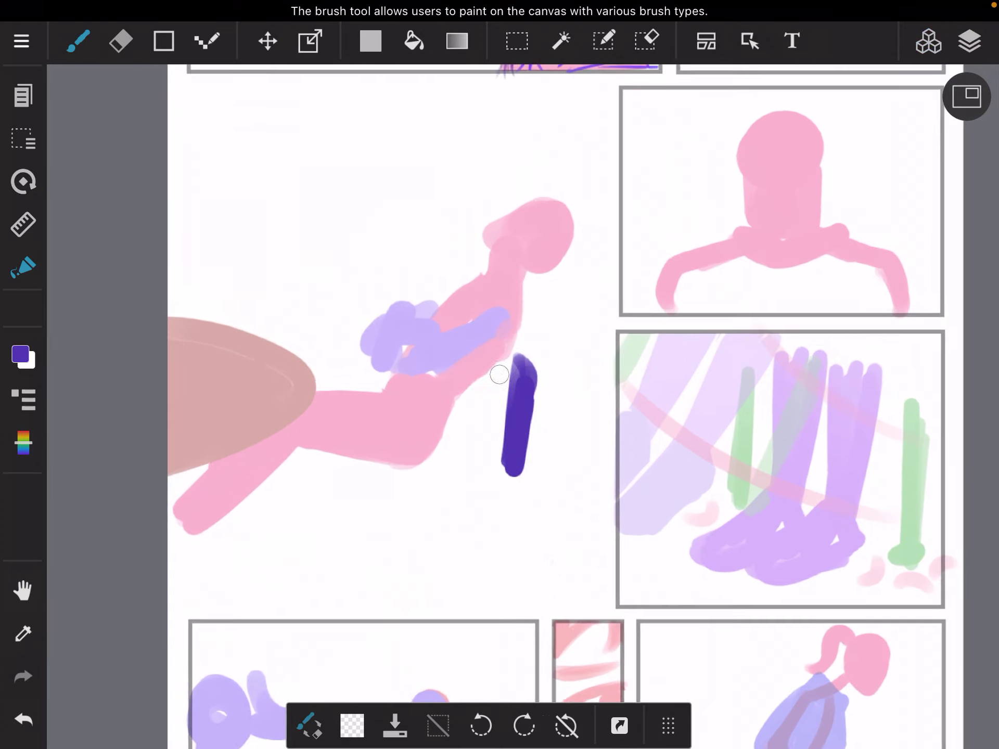
Paint a purple block, undo two strokes, and redraw the chair back stroke
mouse_move(546, 375)
mouse_down()
mouse_move(531, 485)
mouse_move(523, 367)
mouse_move(511, 476)
mouse_up()
drag(507, 382, 499, 485)
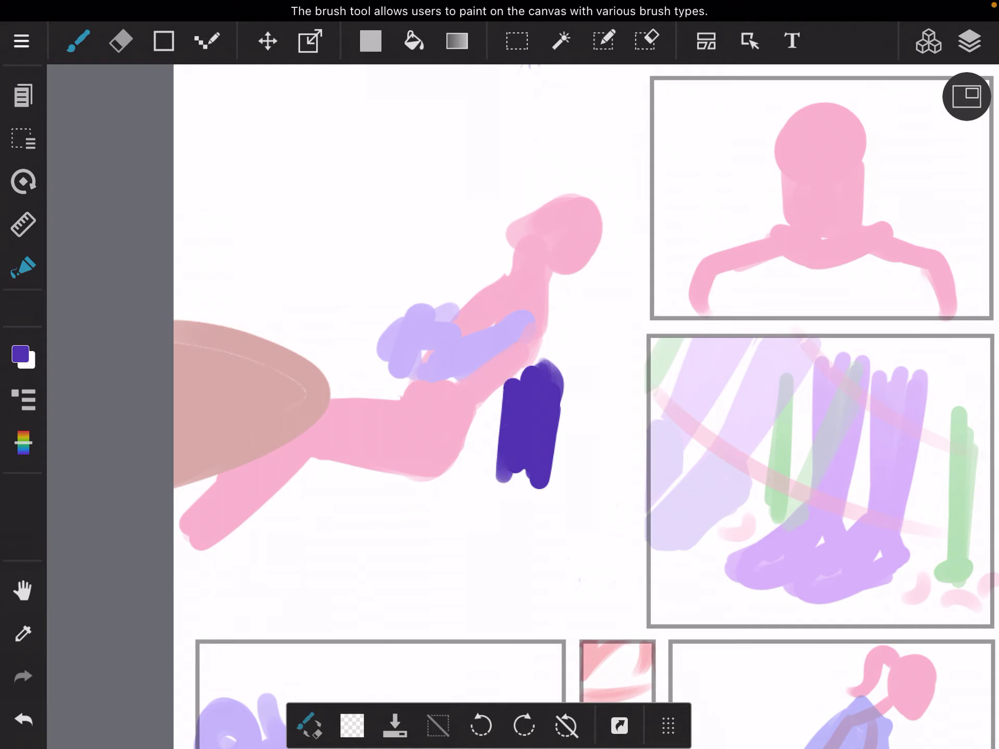
click(24, 719)
click(24, 720)
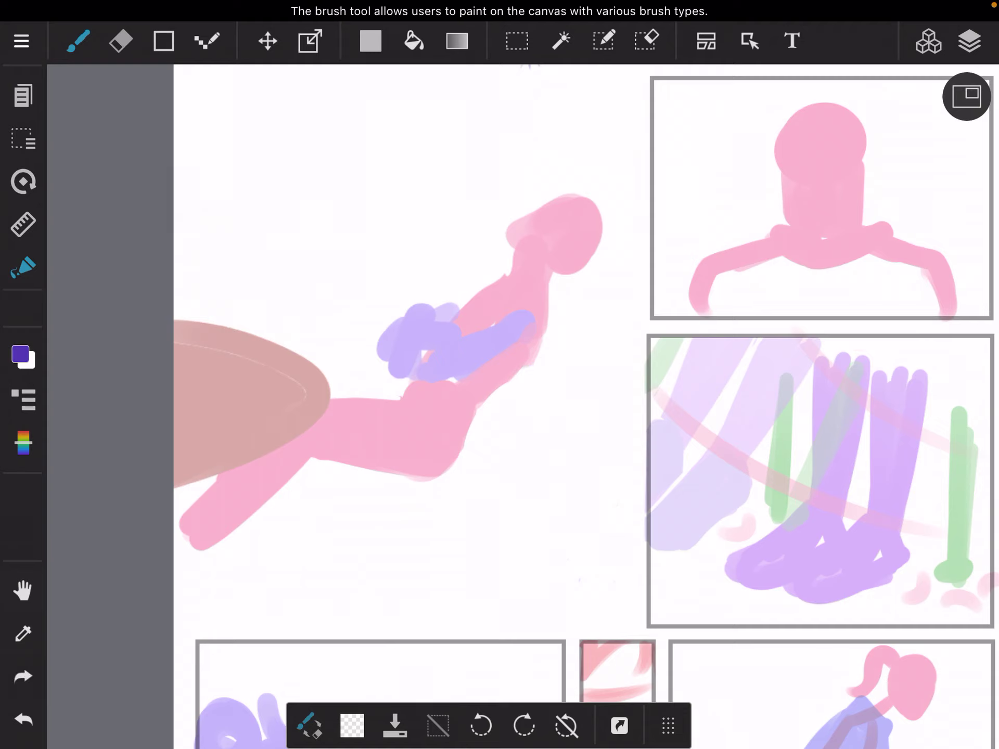
mouse_move(508, 484)
mouse_down()
mouse_move(538, 383)
mouse_move(511, 492)
mouse_move(542, 367)
mouse_move(505, 497)
mouse_move(510, 528)
mouse_up()
Broaden and fill in the chair back with purple, trimming its edge
key(e)
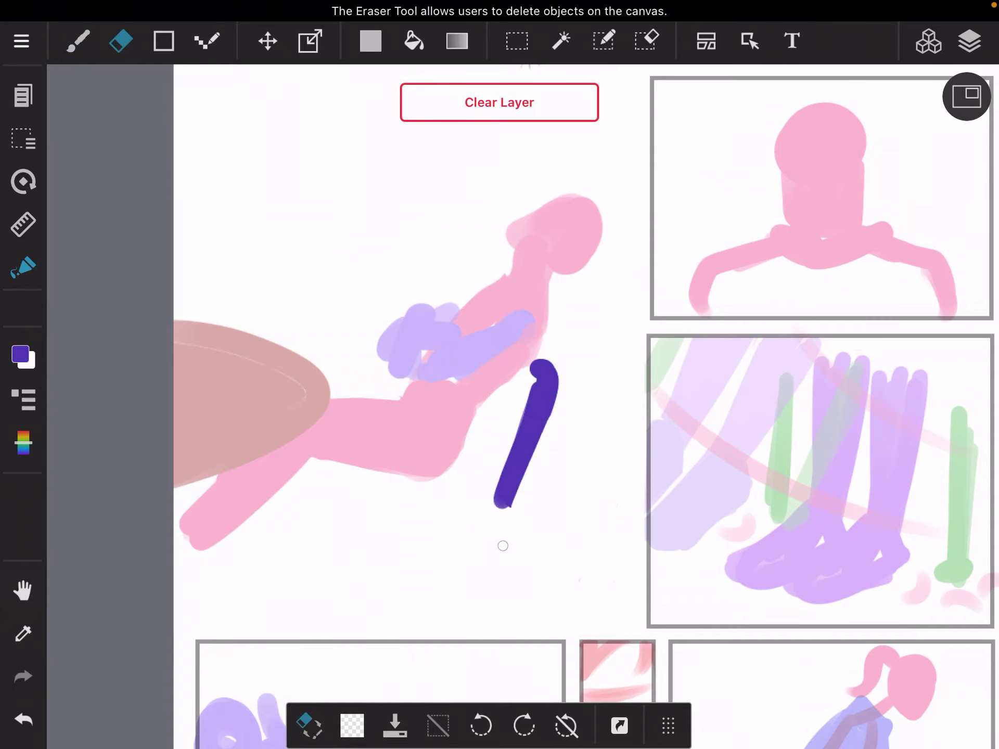
key(b)
drag(523, 371, 479, 504)
drag(519, 375, 464, 476)
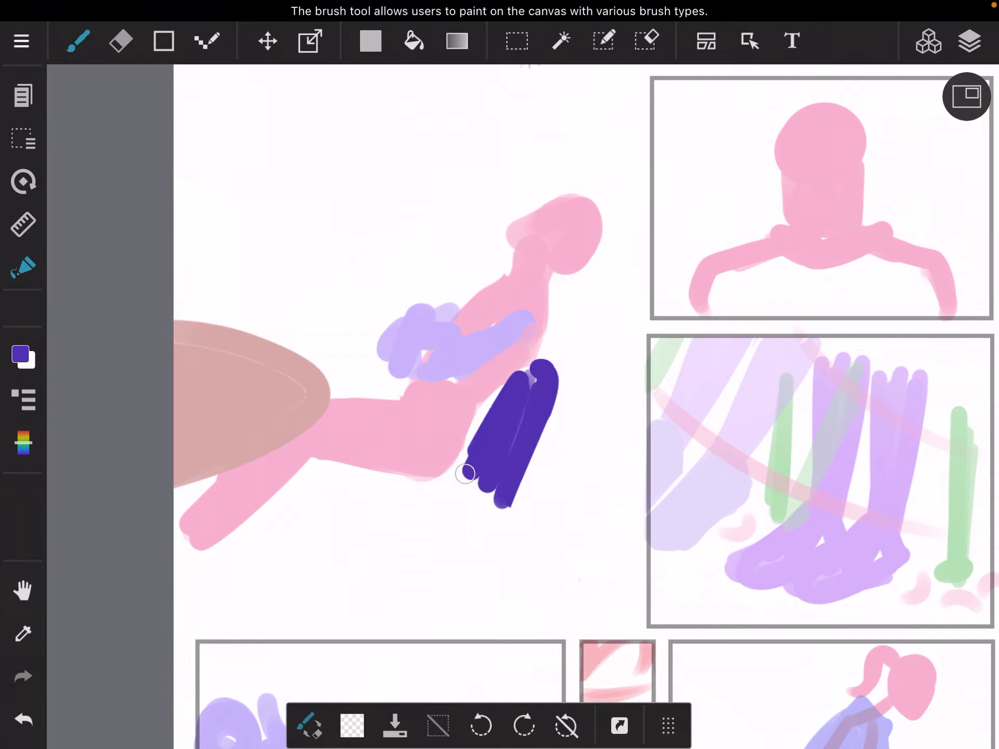
mouse_move(492, 397)
mouse_down()
mouse_move(456, 485)
mouse_move(481, 492)
mouse_up()
drag(530, 367, 492, 394)
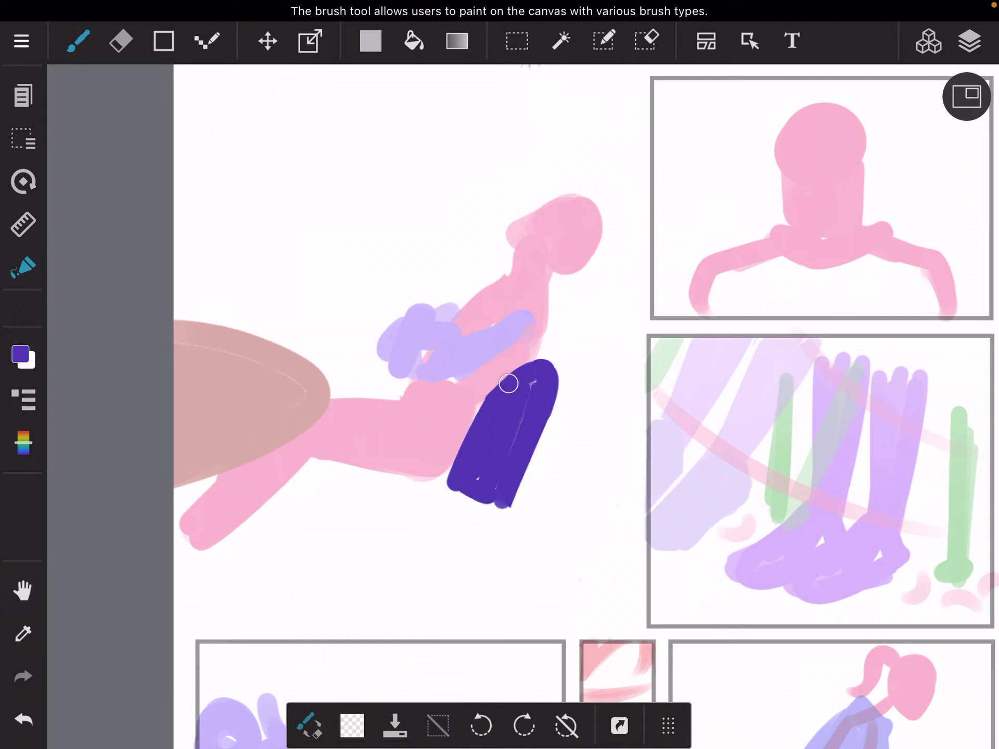
key(e)
mouse_move(554, 386)
mouse_down()
mouse_move(511, 504)
mouse_move(526, 442)
mouse_move(489, 501)
mouse_up()
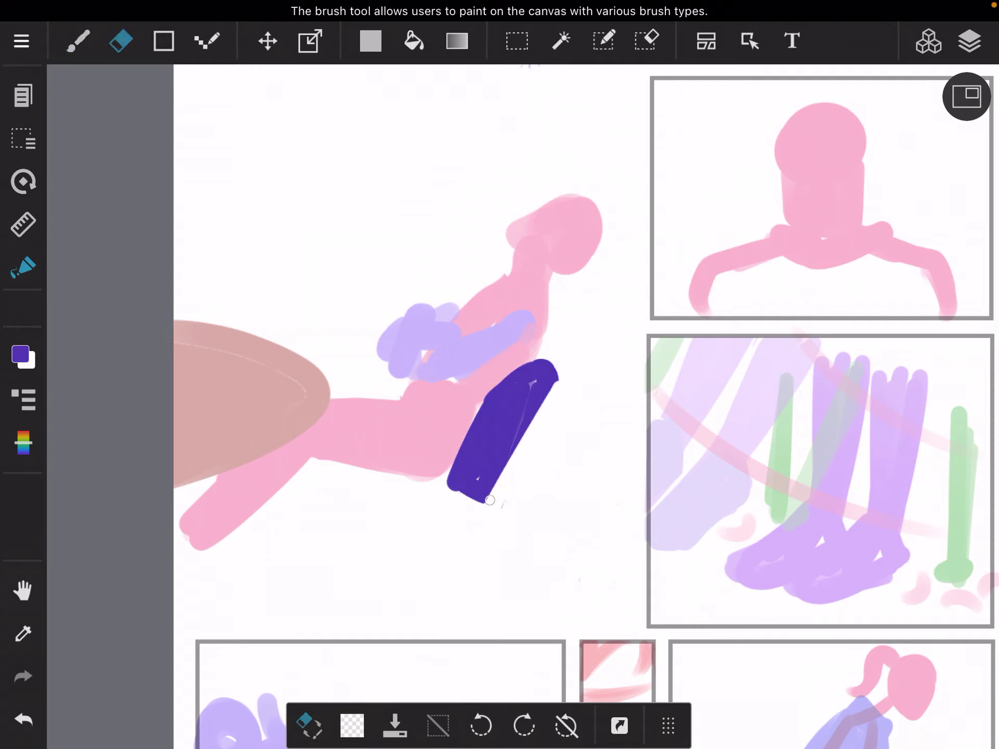
click(120, 41)
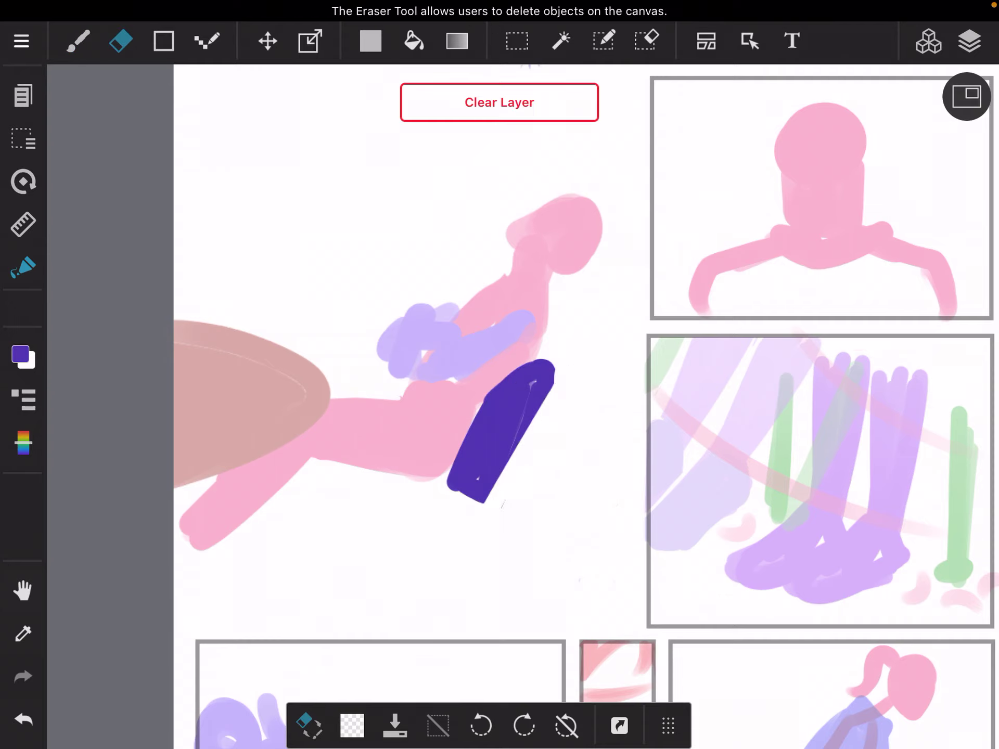
key(b)
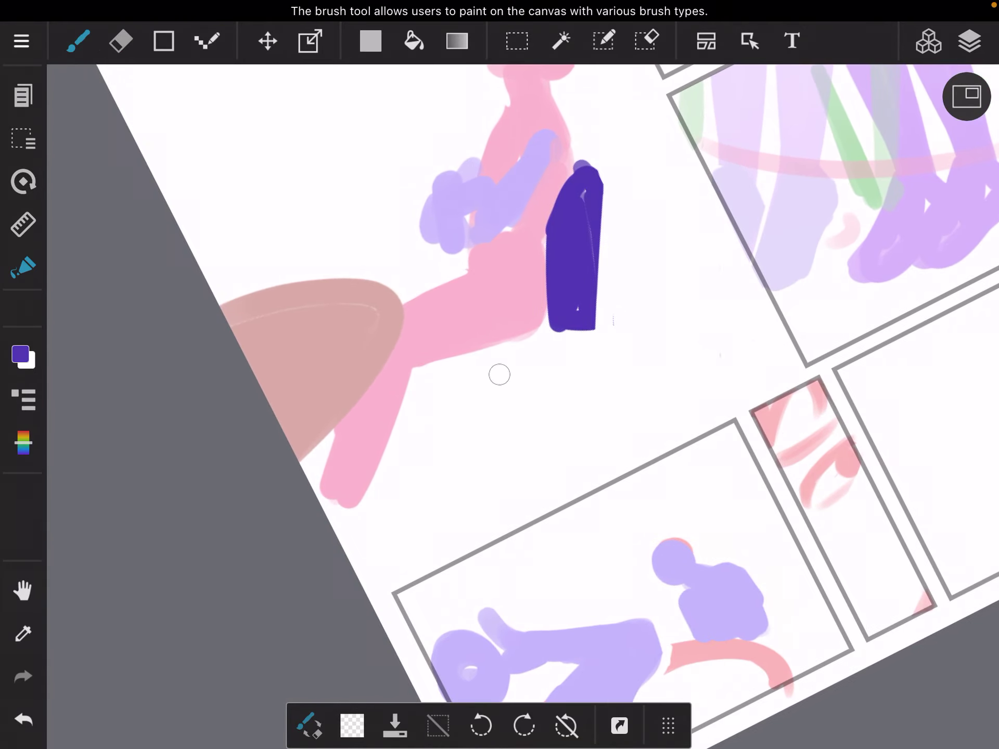
Draw the angled chair seat, joining it to the back and widening it
drag(585, 328, 584, 361)
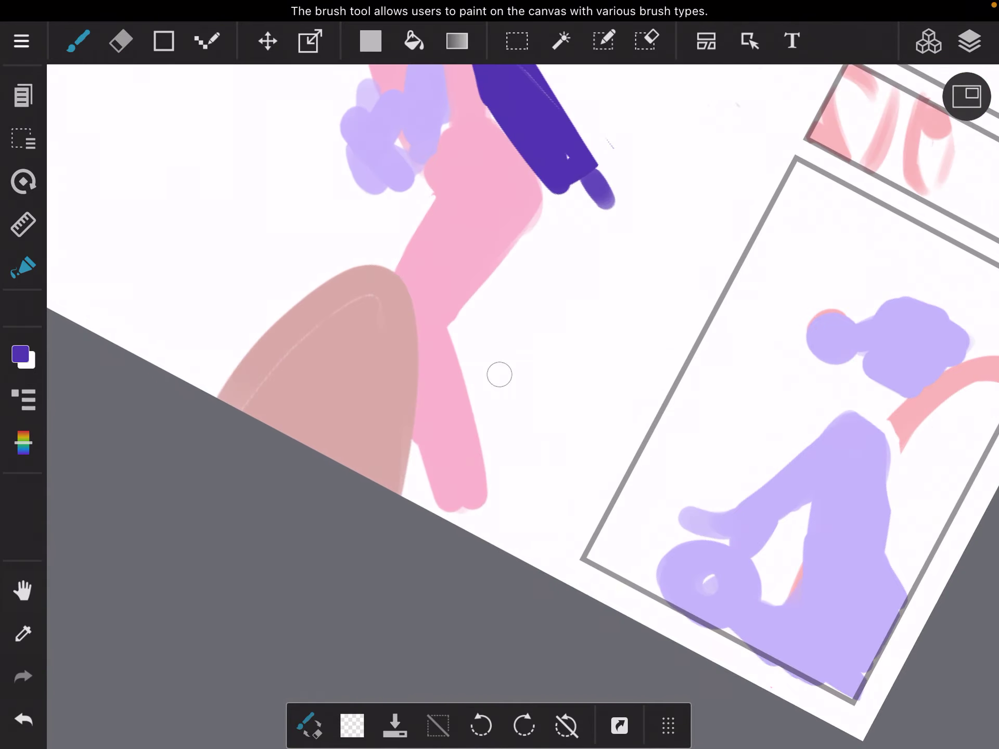
mouse_move(601, 203)
mouse_down()
mouse_move(499, 281)
mouse_move(546, 242)
mouse_up()
scroll(500, 312, up, 3)
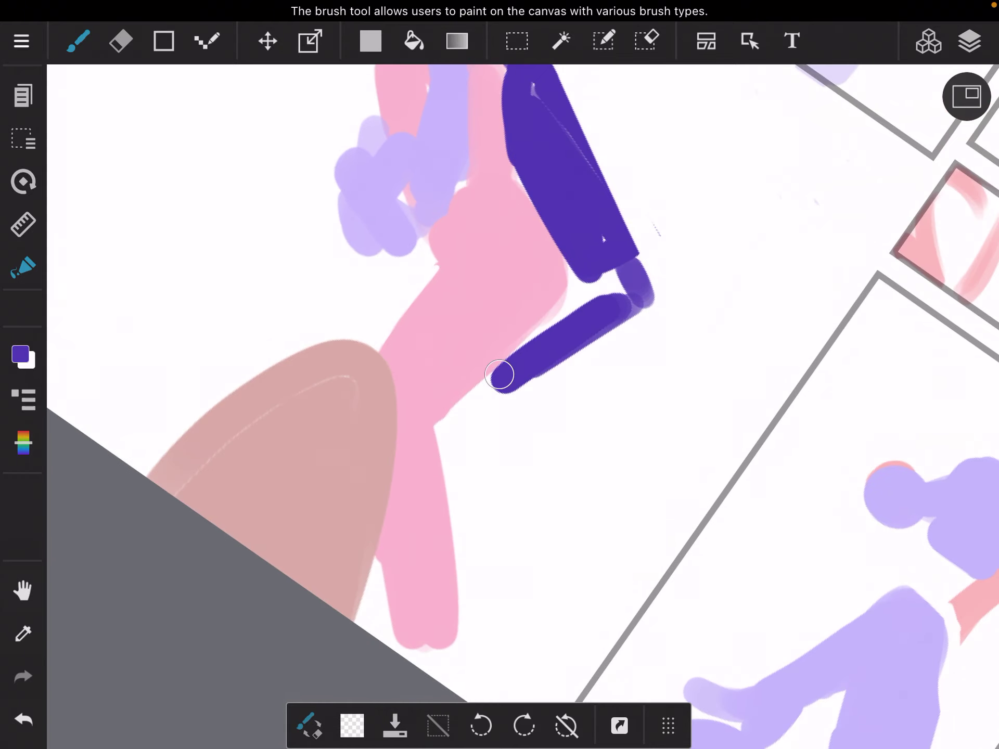
key(e)
mouse_move(636, 249)
mouse_down()
mouse_move(589, 273)
mouse_move(617, 255)
mouse_up()
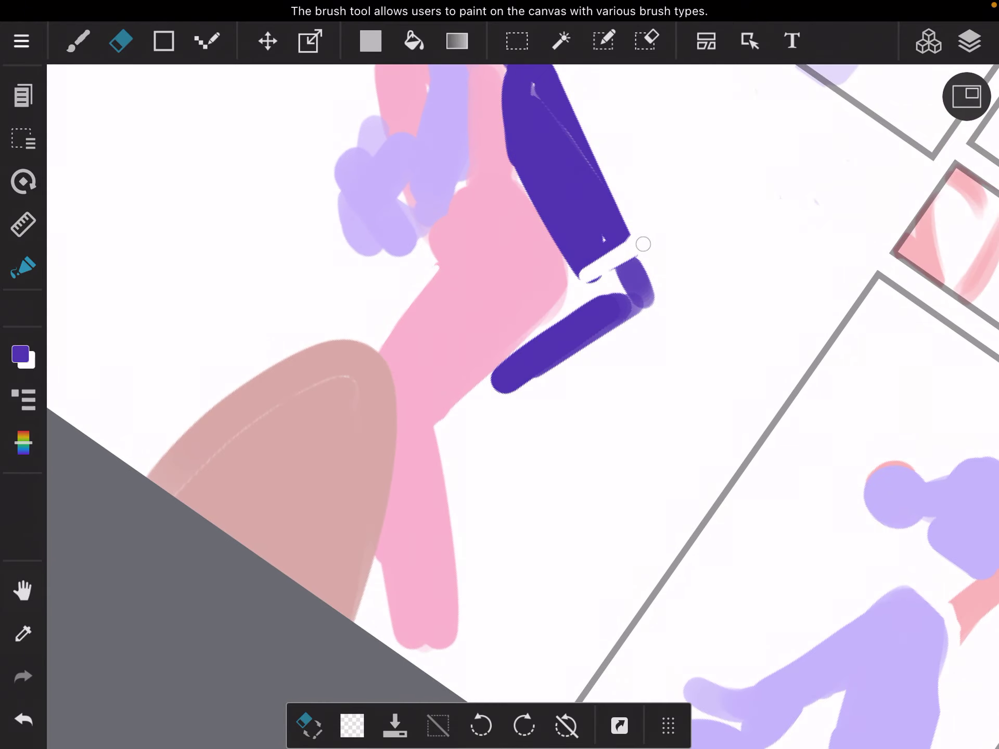
key(b)
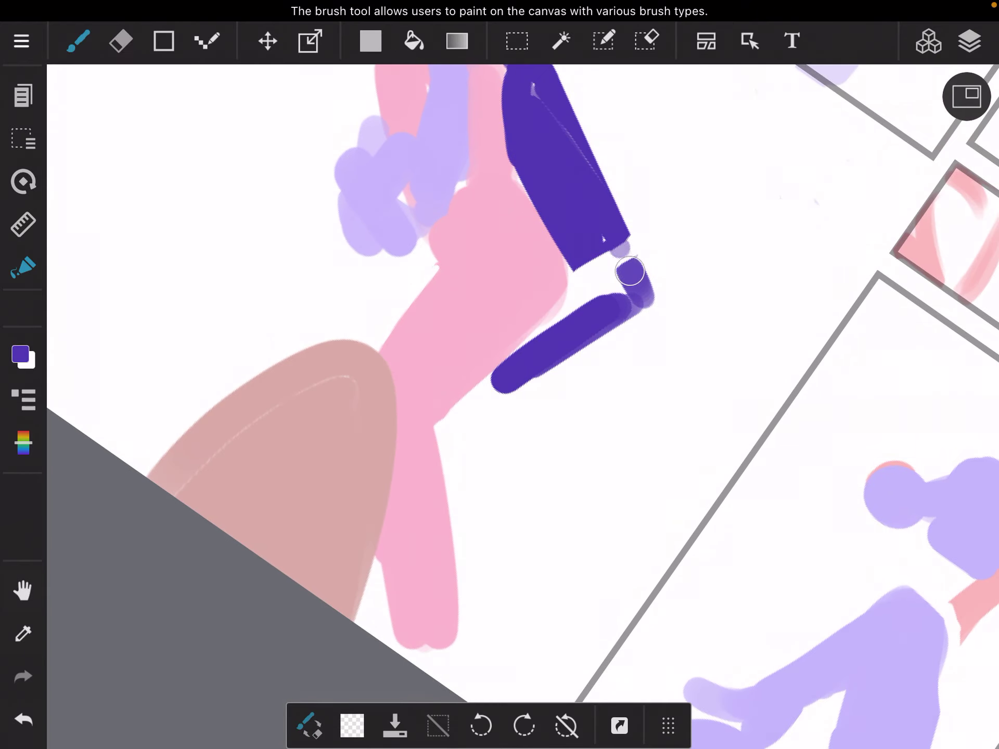
drag(621, 234, 642, 292)
scroll(500, 312, down, 5)
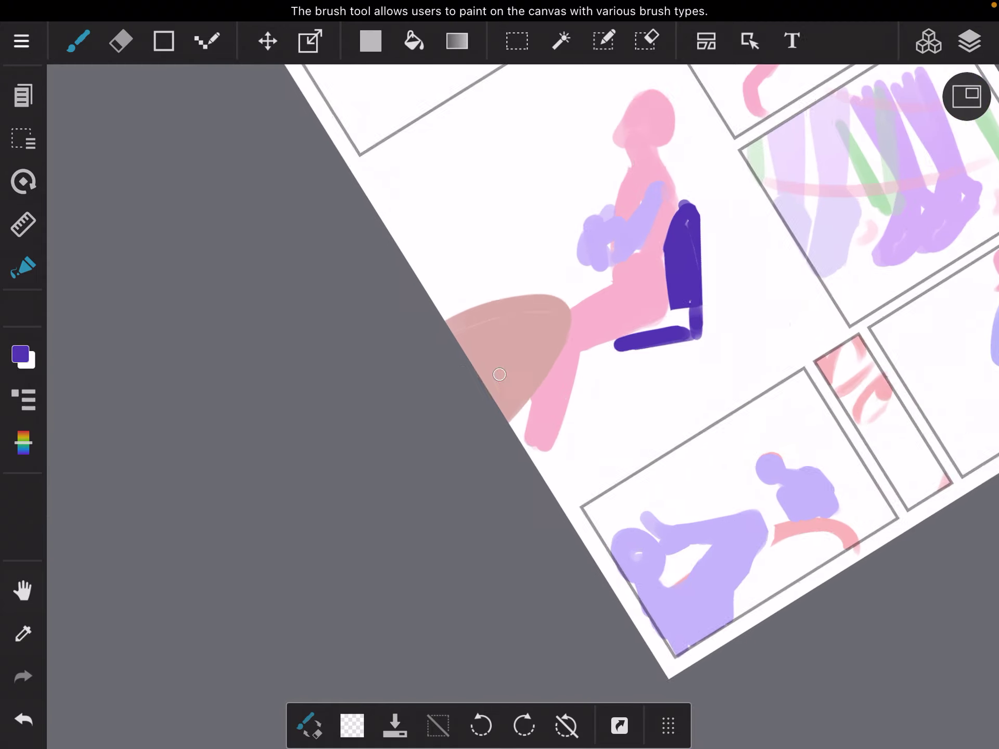
scroll(499, 312, up, 5)
mouse_move(562, 204)
mouse_down()
mouse_move(640, 156)
mouse_move(562, 205)
mouse_move(508, 262)
mouse_up()
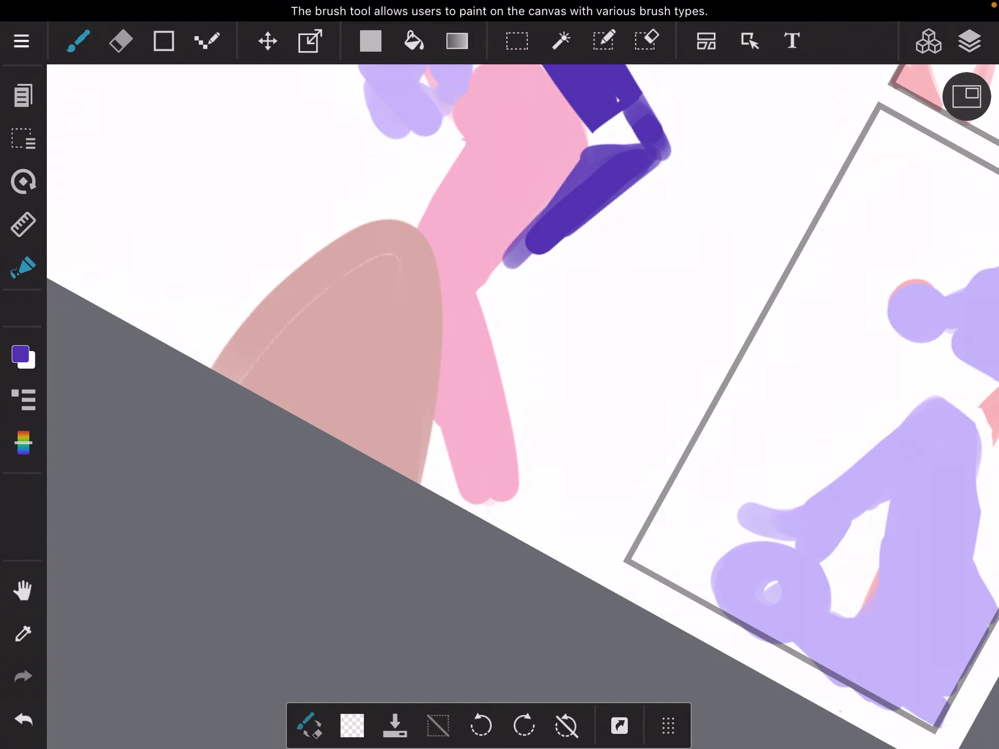
mouse_move(656, 155)
mouse_down()
mouse_move(519, 257)
mouse_move(521, 249)
mouse_up()
scroll(500, 312, down, 8)
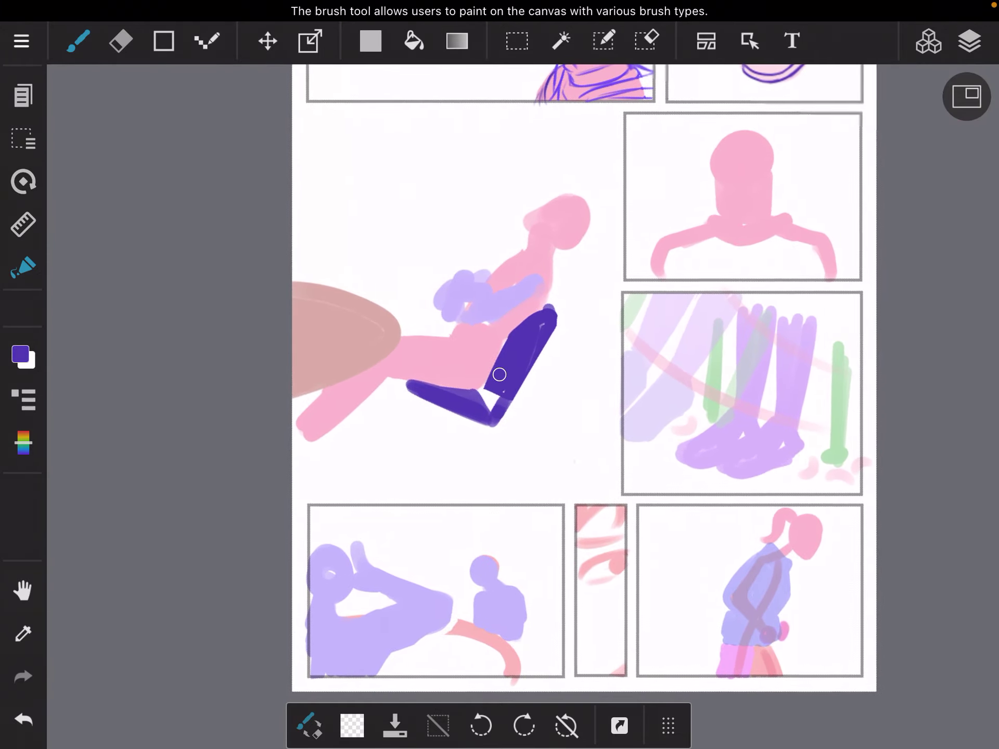
scroll(500, 376, up, 8)
scroll(499, 374, up, 4)
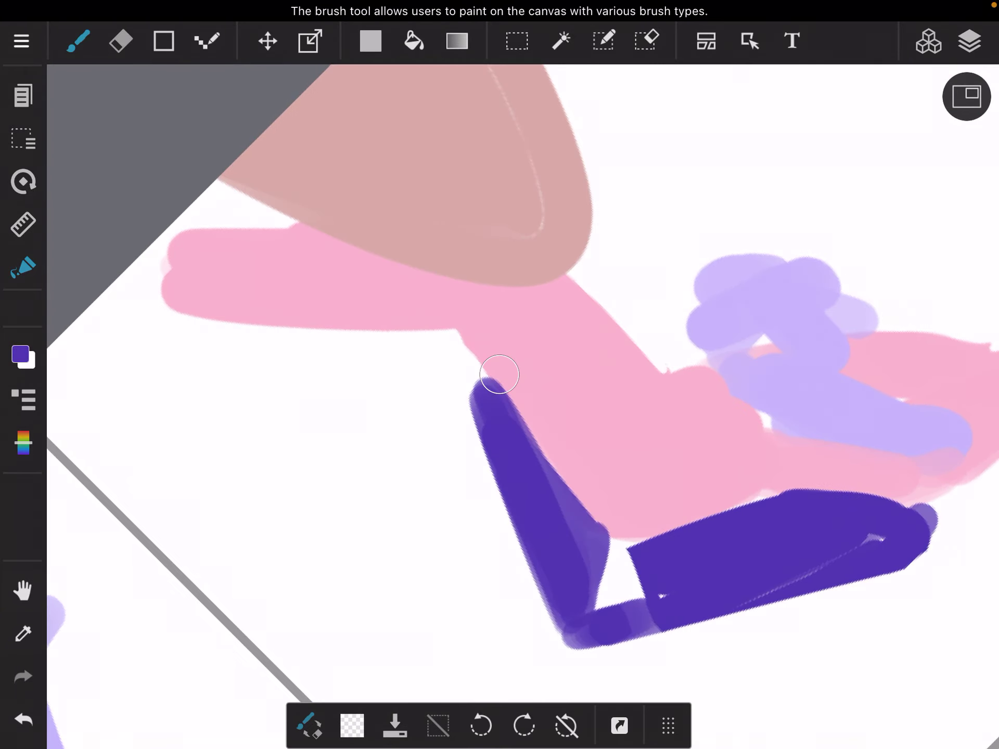
Thicken the chair back's left edge, fill its light streaks and extend the seat front
drag(484, 382, 519, 538)
drag(465, 402, 563, 629)
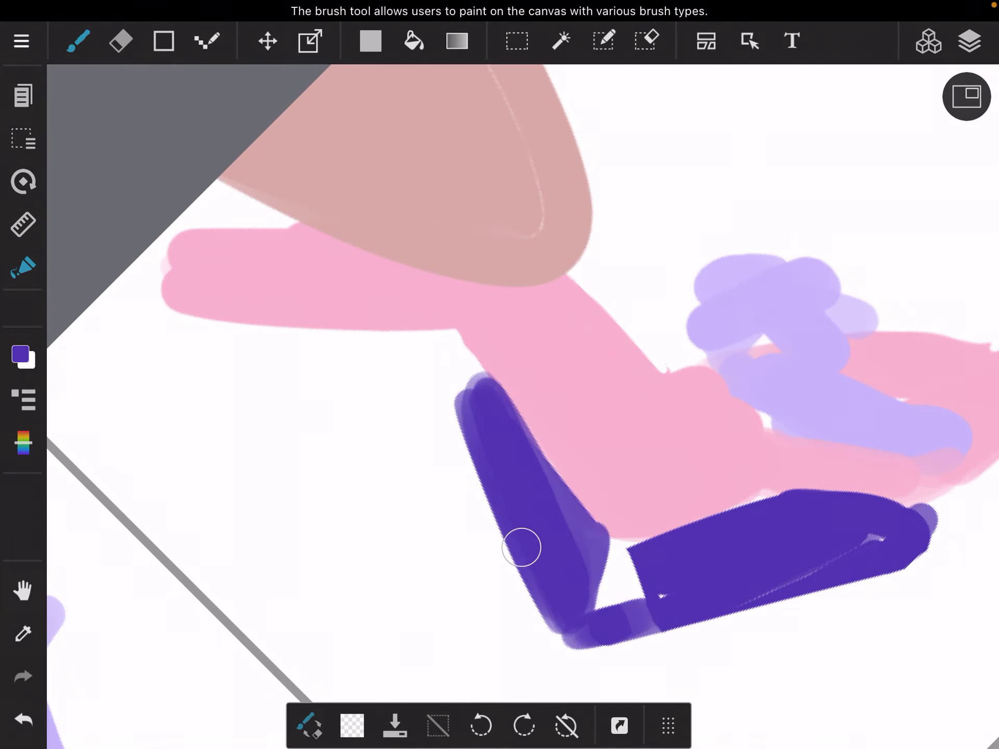
drag(522, 546, 566, 628)
mouse_move(540, 483)
mouse_down()
mouse_move(574, 522)
mouse_move(475, 392)
mouse_up()
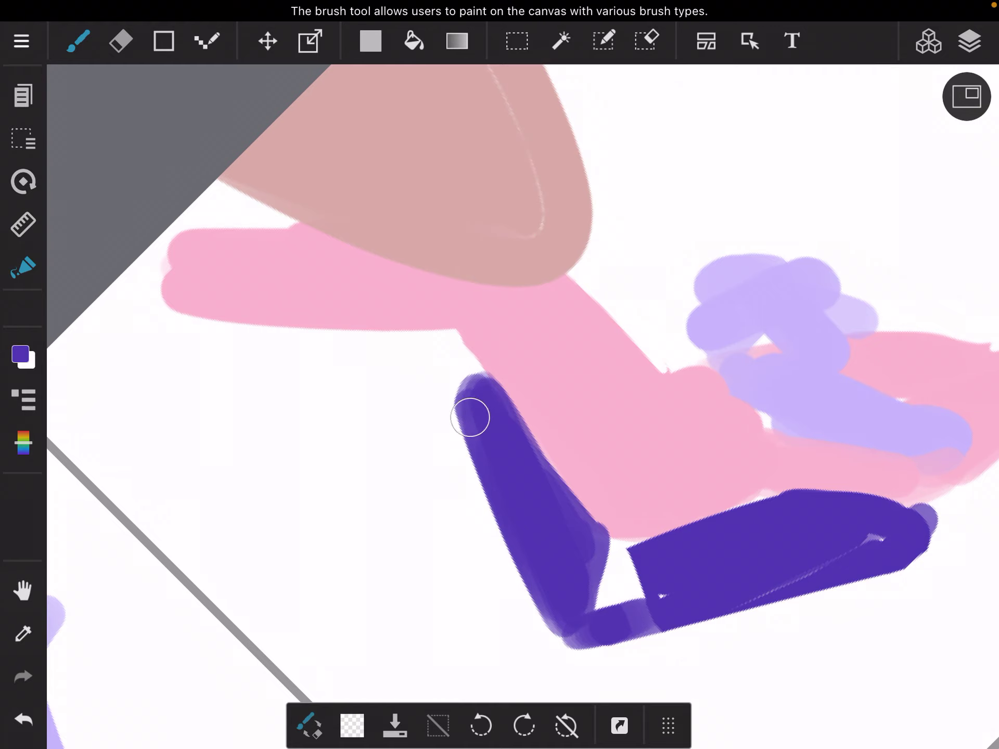
scroll(499, 375, down, 6)
scroll(499, 375, up, 5)
mouse_move(533, 254)
mouse_down()
mouse_move(468, 312)
mouse_move(429, 318)
mouse_up()
scroll(500, 375, down, 5)
scroll(500, 375, up, 4)
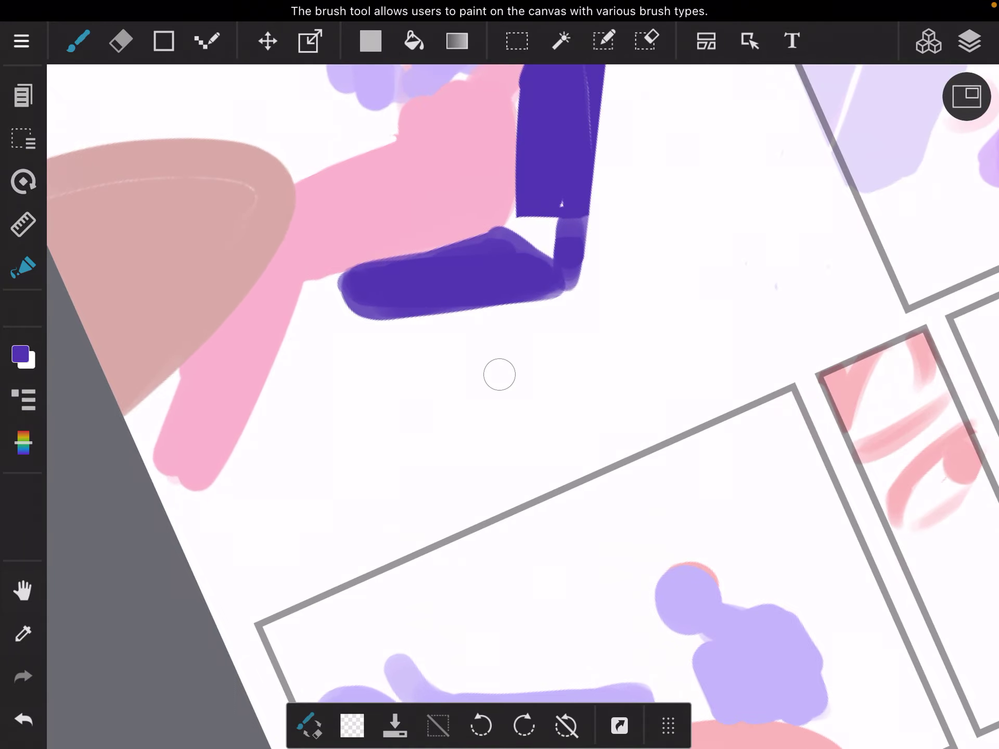
Paint the back and front chair legs down from the seat toward the panel border
drag(562, 226, 577, 367)
drag(566, 273, 574, 437)
drag(568, 297, 574, 480)
scroll(576, 375, up, 3)
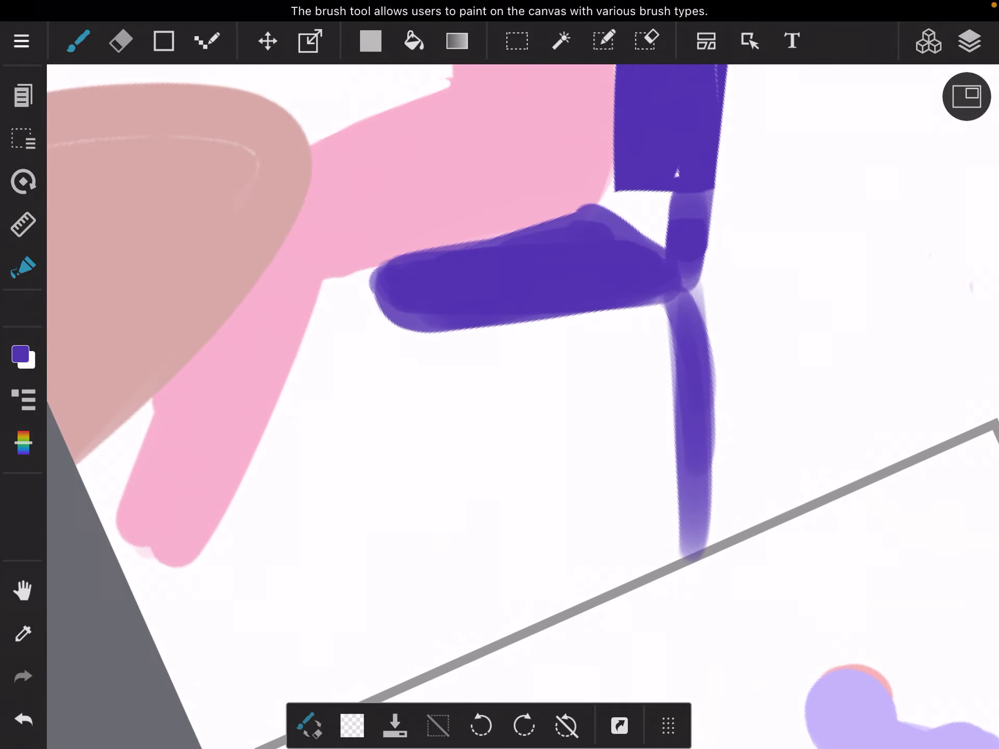
drag(418, 332, 401, 569)
drag(400, 406, 404, 632)
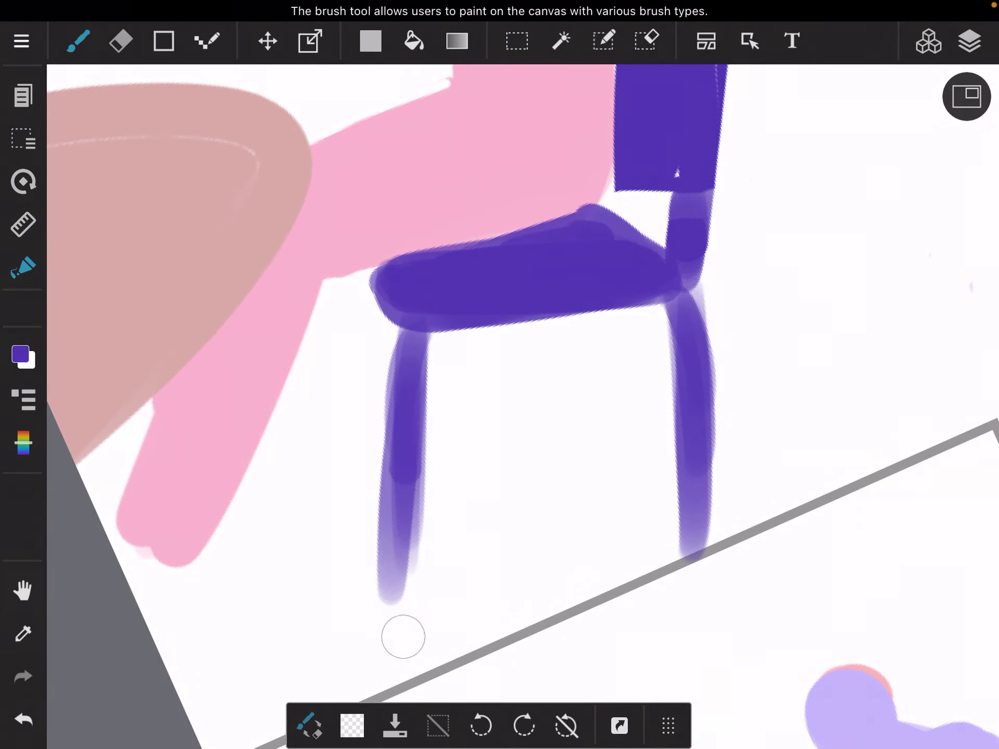
scroll(499, 375, down, 5)
scroll(500, 374, up, 5)
Erase along the left leg's inner edge and repaint the leg thicker in purple
key(e)
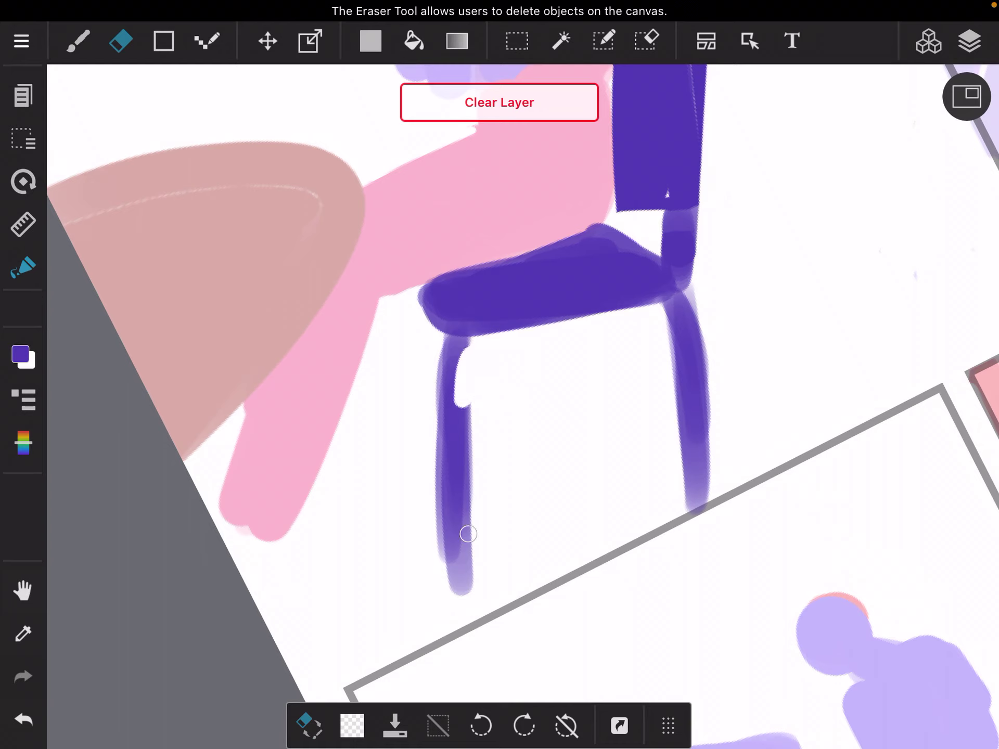
drag(468, 344, 467, 593)
drag(462, 437, 462, 593)
scroll(499, 375, up, 3)
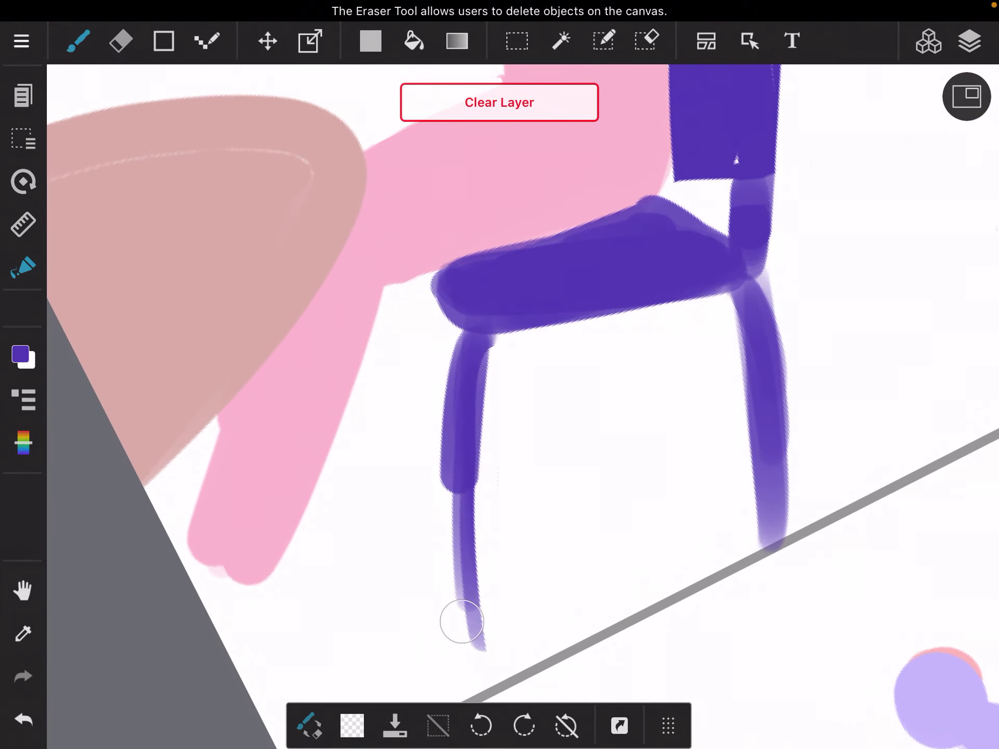
key(b)
drag(468, 343, 465, 648)
scroll(500, 374, down, 8)
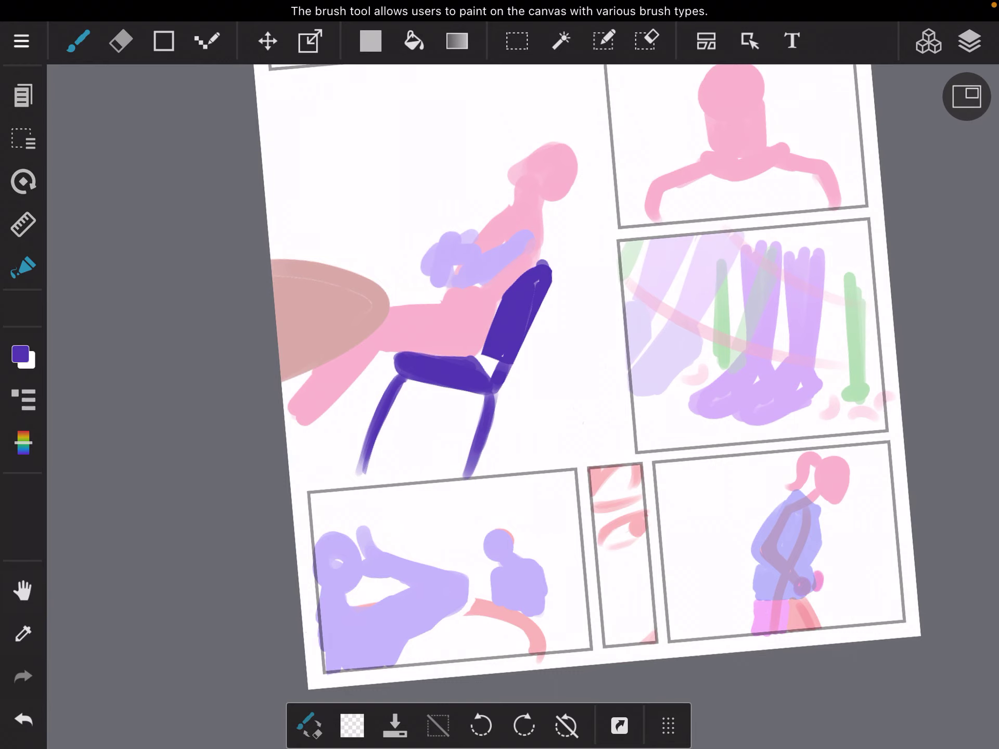
scroll(500, 375, up, 3)
scroll(499, 374, up, 3)
scroll(499, 375, up, 3)
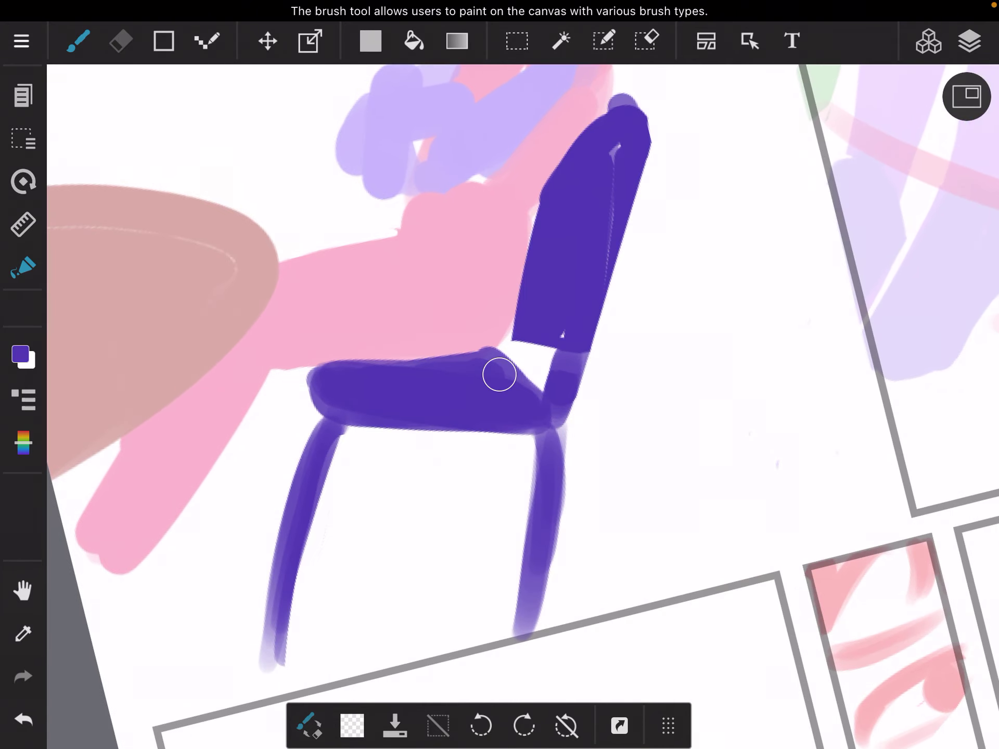
Thin the right chair leg's edge, then repaint it thicker in purple
key(e)
drag(533, 455, 523, 625)
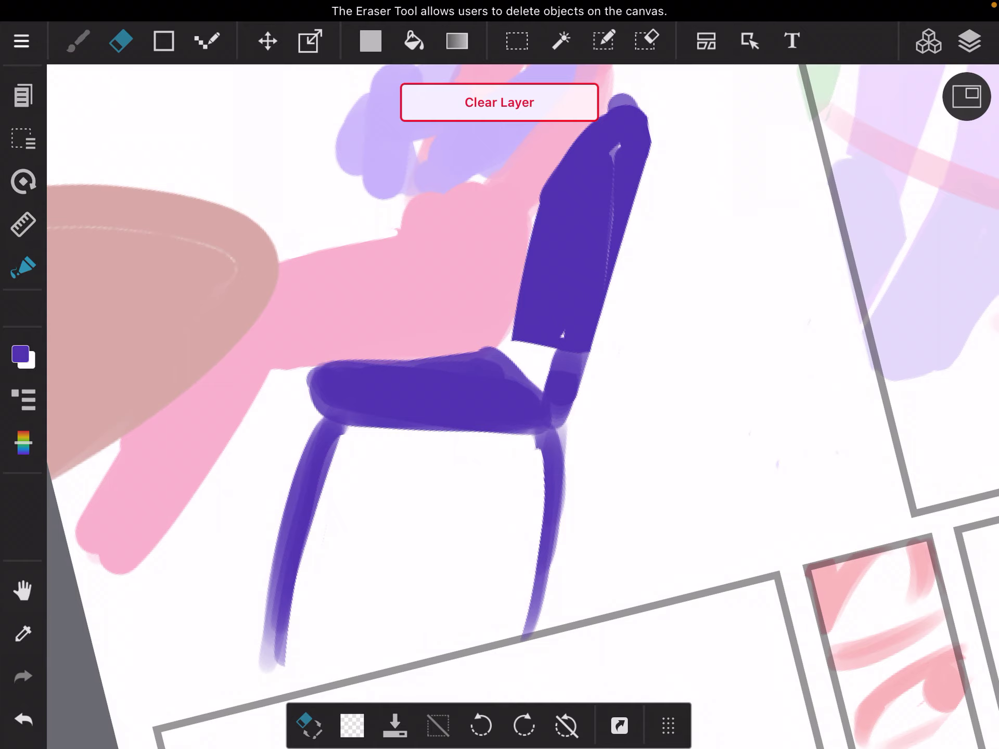
key(b)
drag(550, 437, 538, 640)
drag(546, 519, 534, 648)
scroll(500, 375, down, 5)
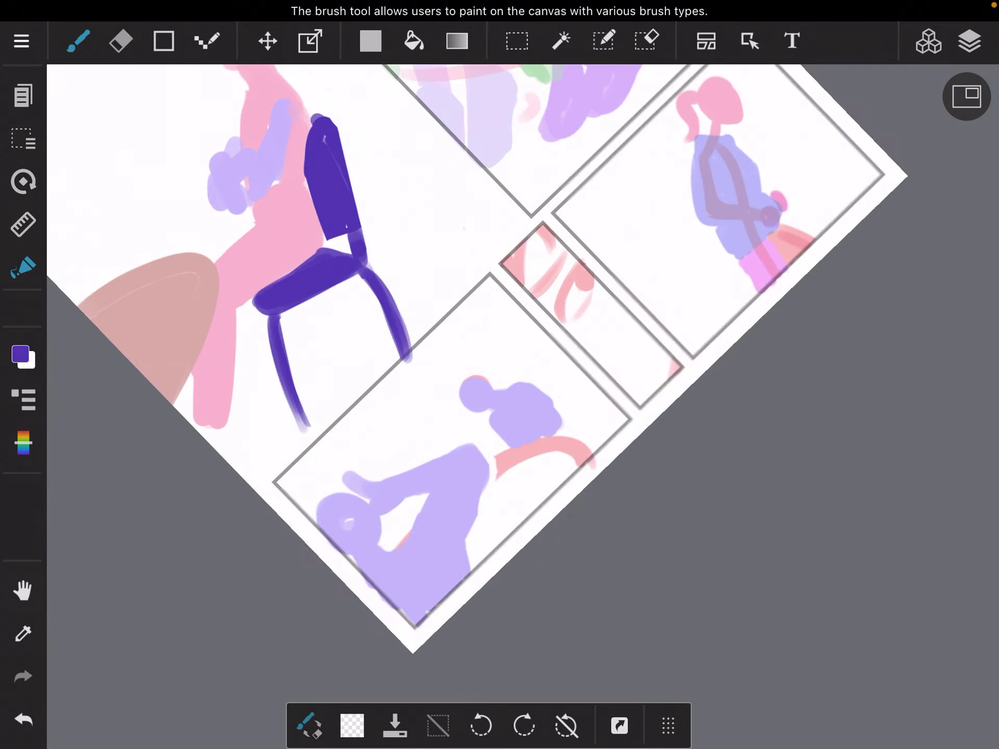
scroll(500, 375, up, 4)
Clean up the right leg's tip and sketch a faint back leg under the seat
key(e)
drag(581, 452, 602, 446)
scroll(500, 375, down, 5)
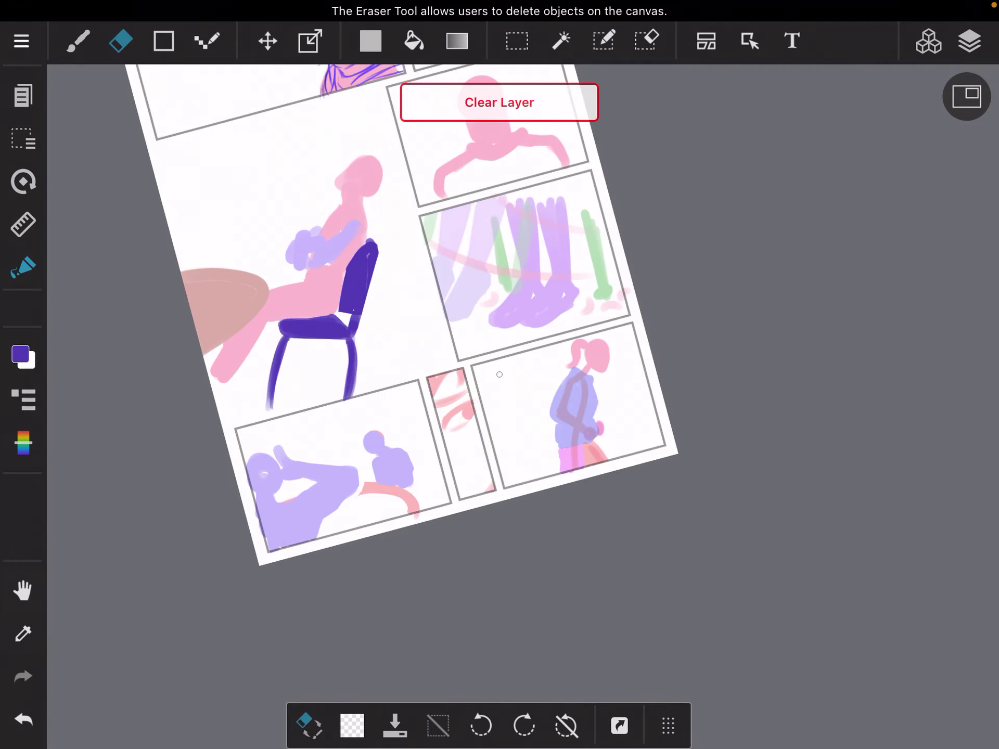
scroll(500, 374, up, 3)
key(b)
mouse_move(449, 391)
mouse_down()
mouse_move(425, 500)
mouse_move(421, 484)
mouse_up()
scroll(499, 375, down, 4)
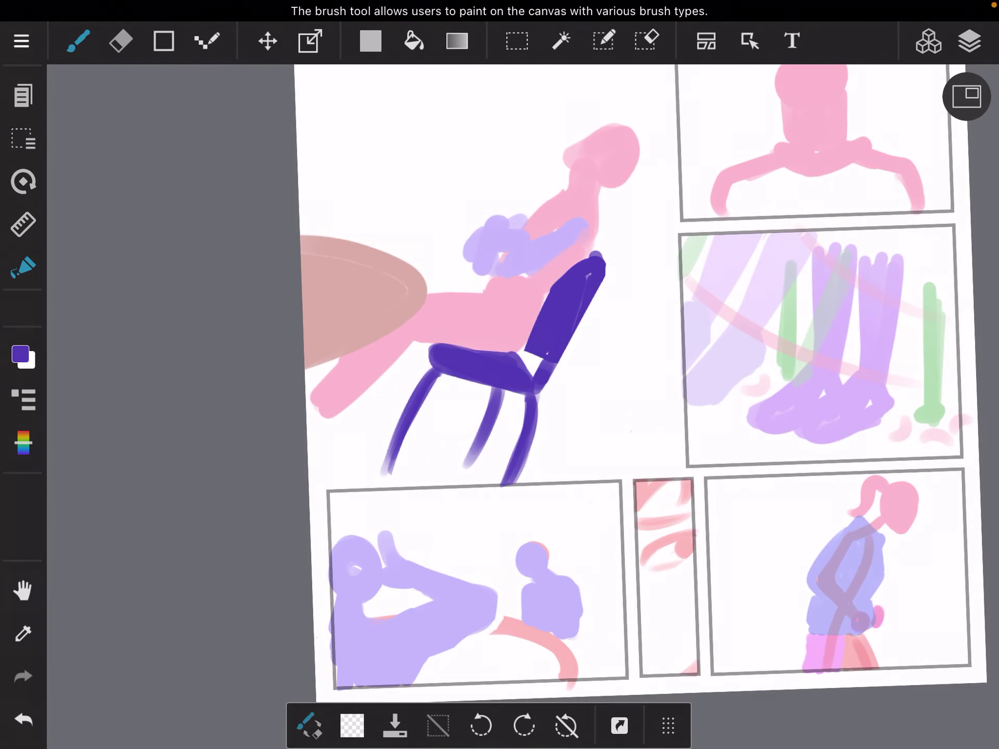
scroll(499, 374, down, 4)
scroll(500, 375, up, 2)
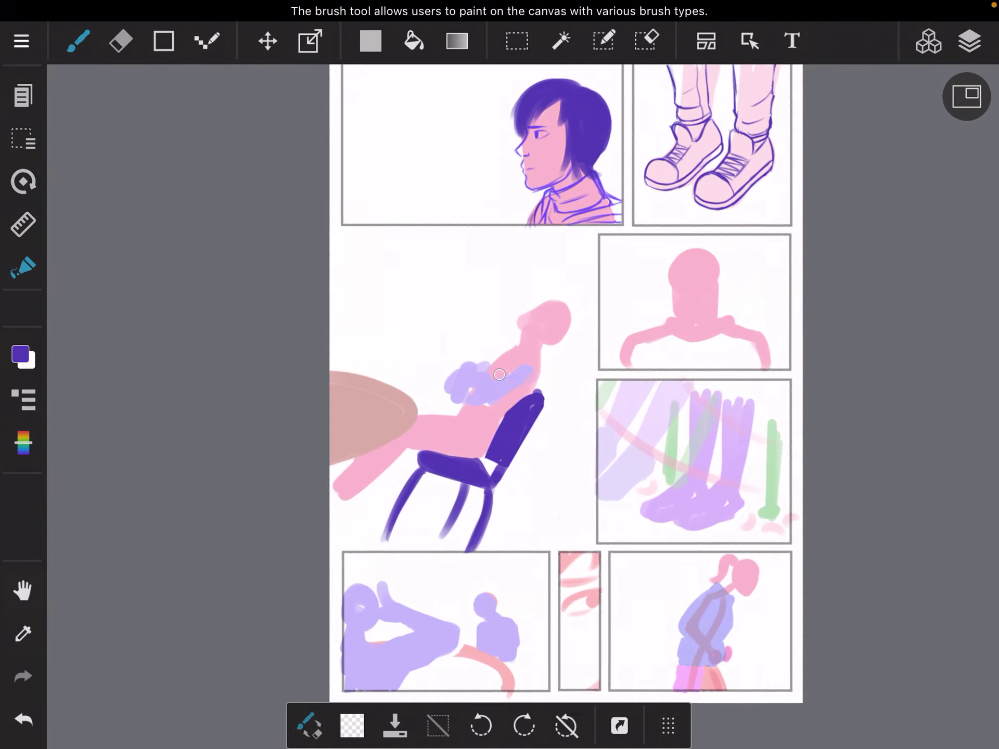
scroll(499, 374, up, 2)
scroll(499, 375, up, 5)
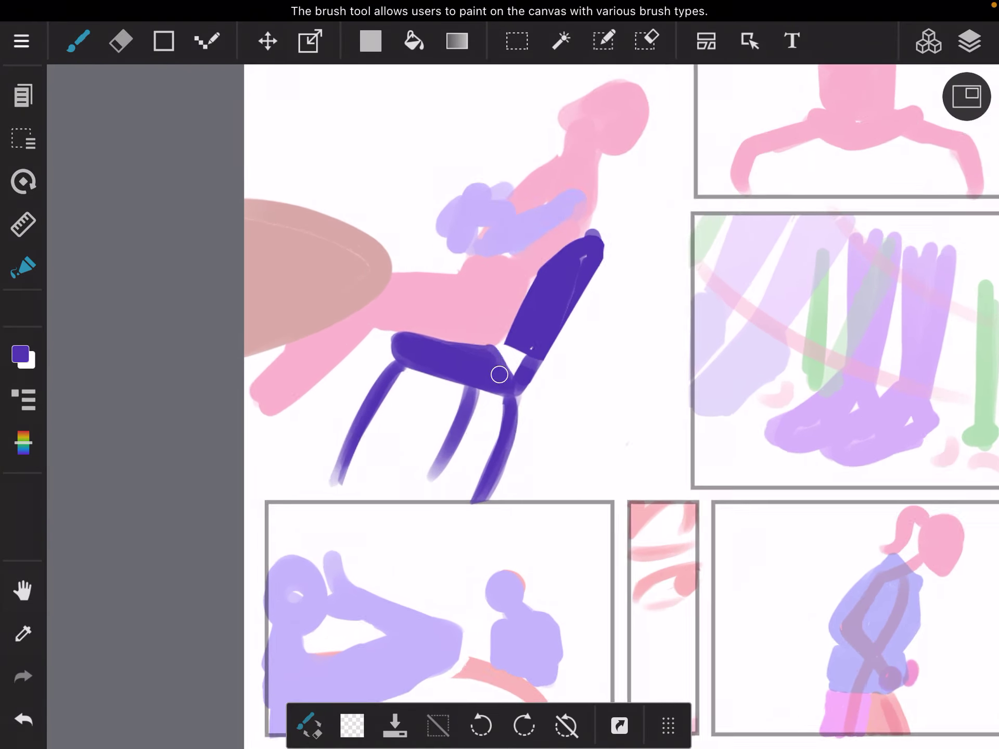
scroll(500, 375, up, 4)
scroll(500, 375, up, 3)
Erase part of the right chair leg and extend the seat's front tip
key(e)
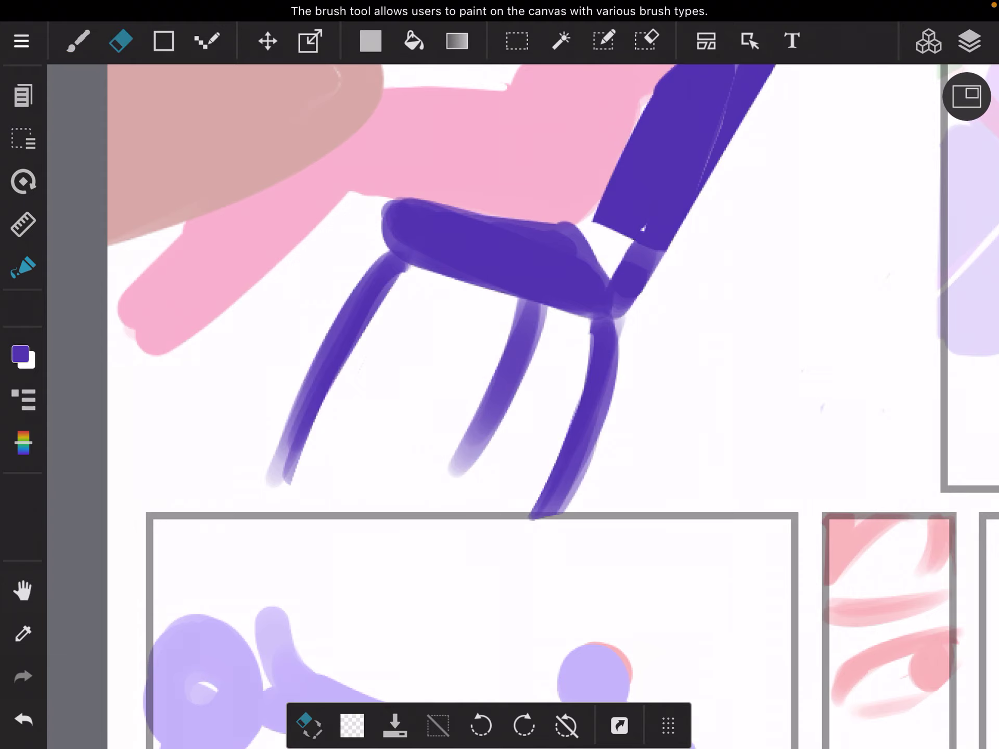
drag(627, 377, 593, 500)
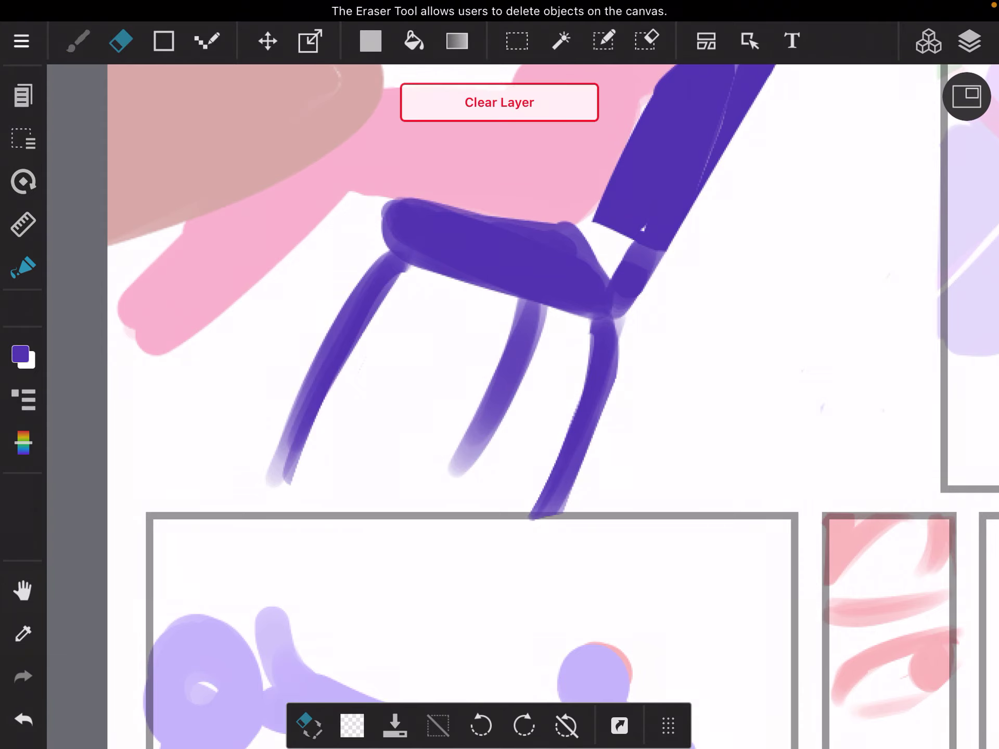
key(b)
scroll(499, 375, down, 3)
scroll(500, 375, up, 2)
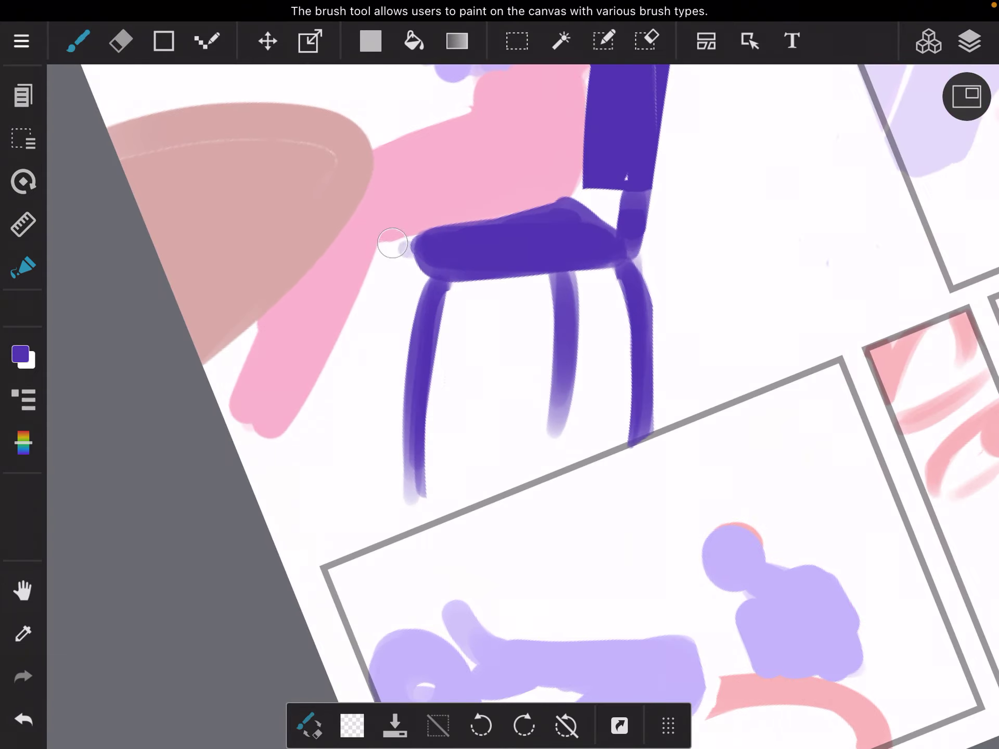
drag(392, 244, 407, 249)
scroll(500, 374, down, 2)
scroll(499, 375, up, 2)
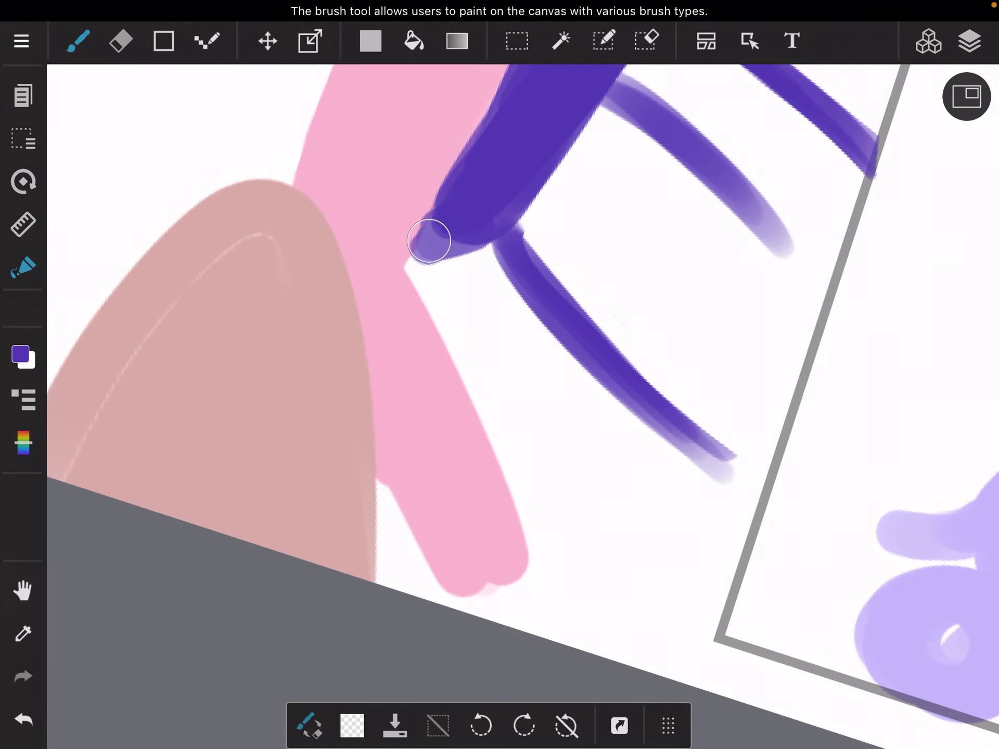
scroll(500, 375, down, 1)
Paint a fourth chair leg on the left and trim its edge with the eraser
mouse_move(328, 375)
mouse_down()
mouse_move(355, 523)
mouse_move(339, 511)
mouse_move(331, 352)
mouse_move(343, 500)
mouse_up()
scroll(500, 375, up, 2)
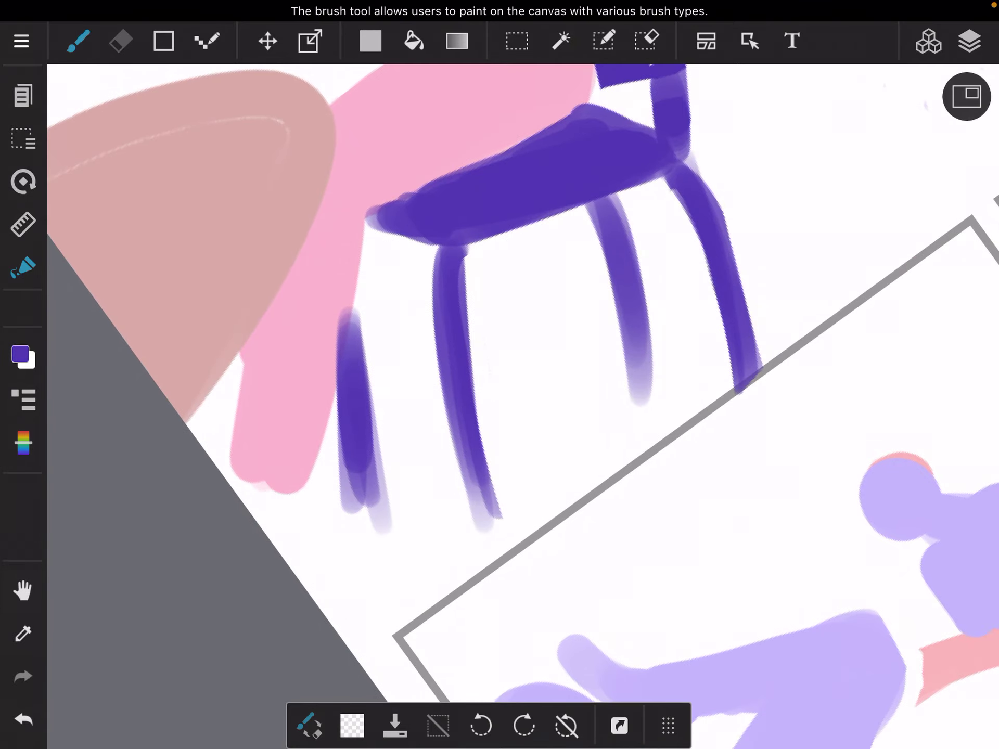
key(e)
mouse_move(335, 421)
mouse_down()
mouse_move(351, 513)
mouse_move(412, 515)
mouse_up()
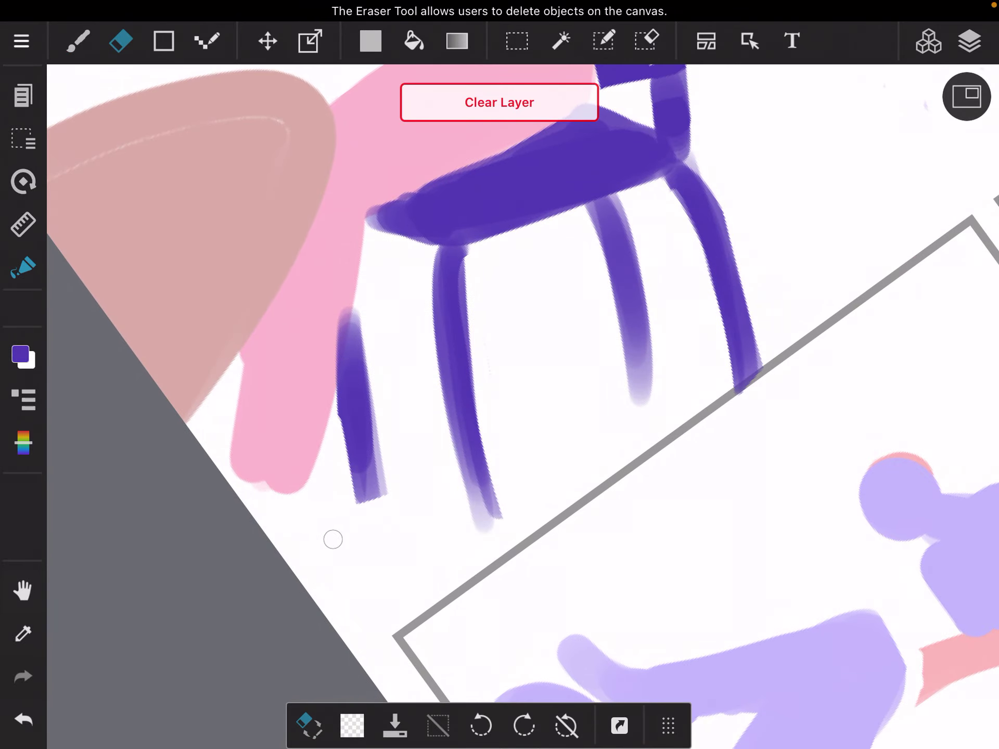
scroll(500, 375, down, 3)
scroll(499, 374, up, 3)
scroll(499, 374, down, 5)
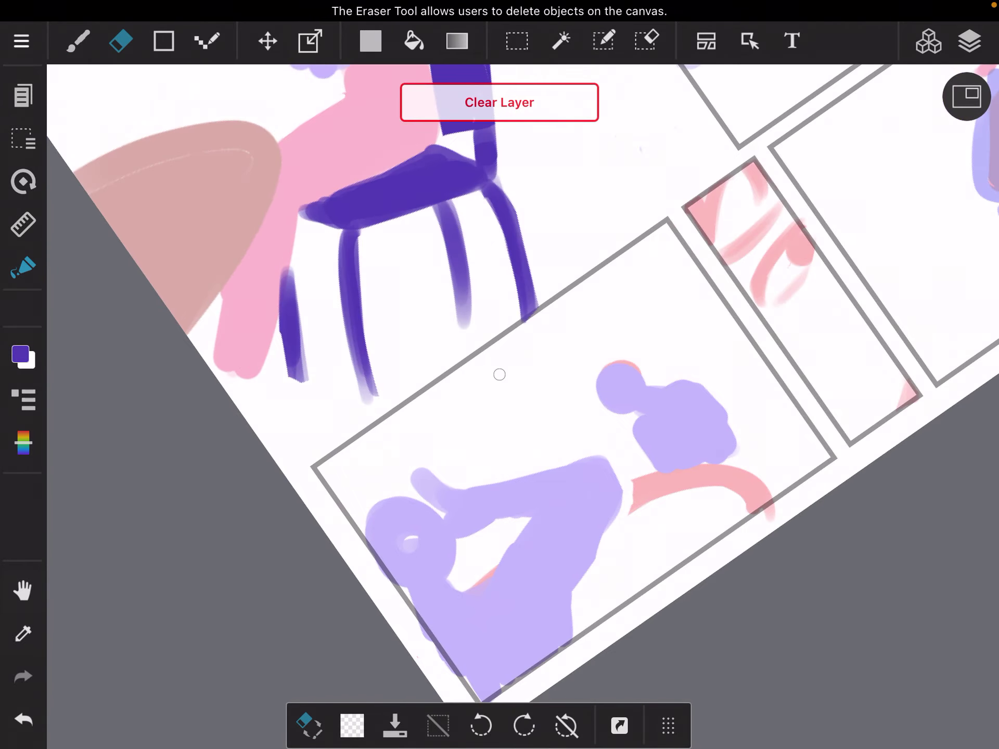
scroll(499, 375, down, 3)
key(b)
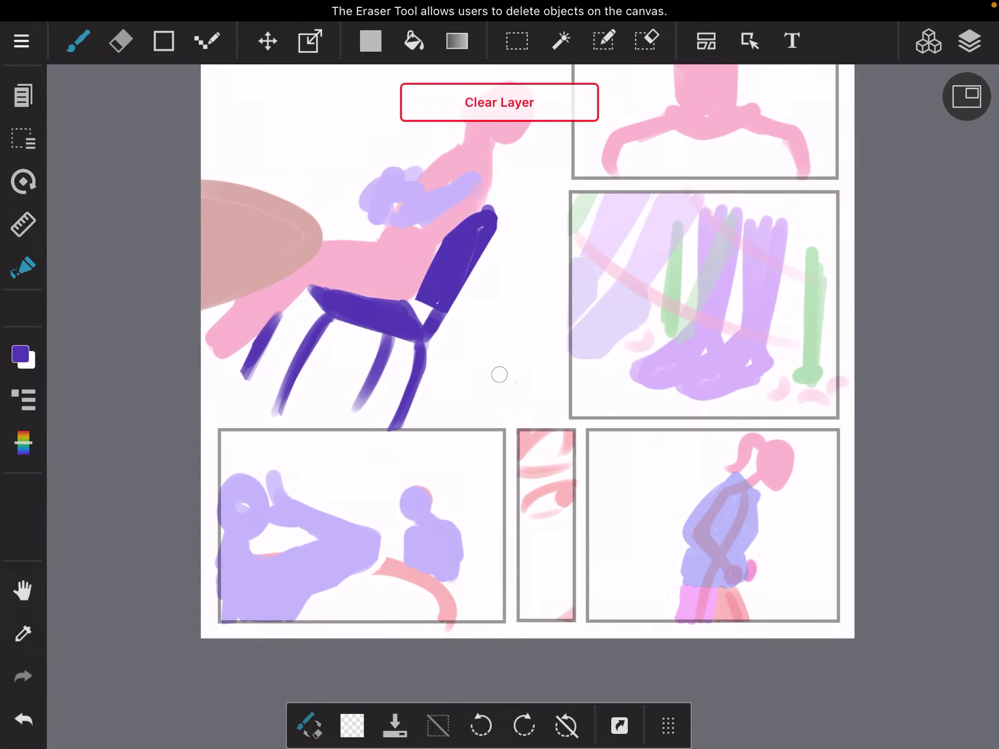
scroll(499, 375, down, 5)
scroll(500, 375, down, 3)
scroll(500, 374, up, 1)
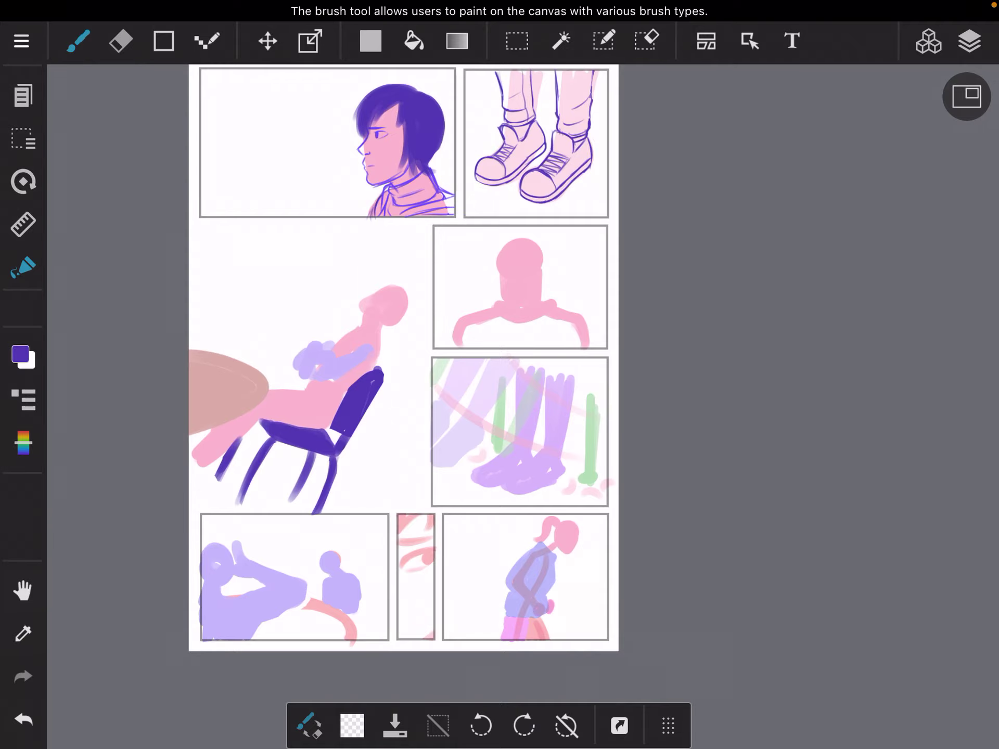
Save the comic page from the main menu
click(22, 40)
scroll(203, 391, down, 2)
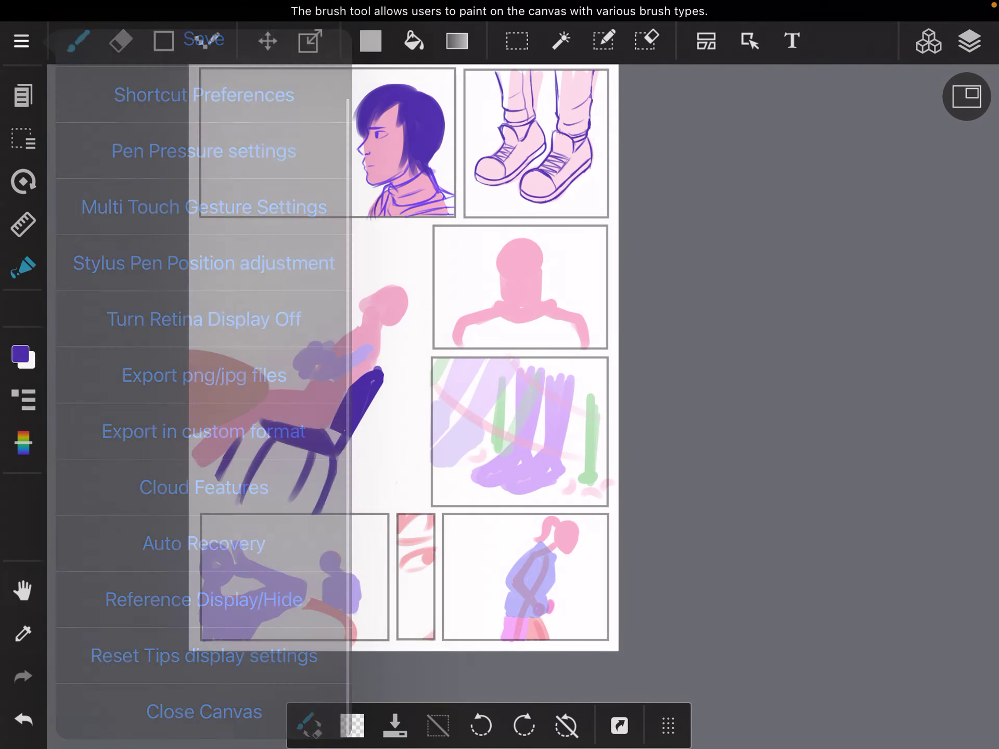
click(204, 712)
click(500, 361)
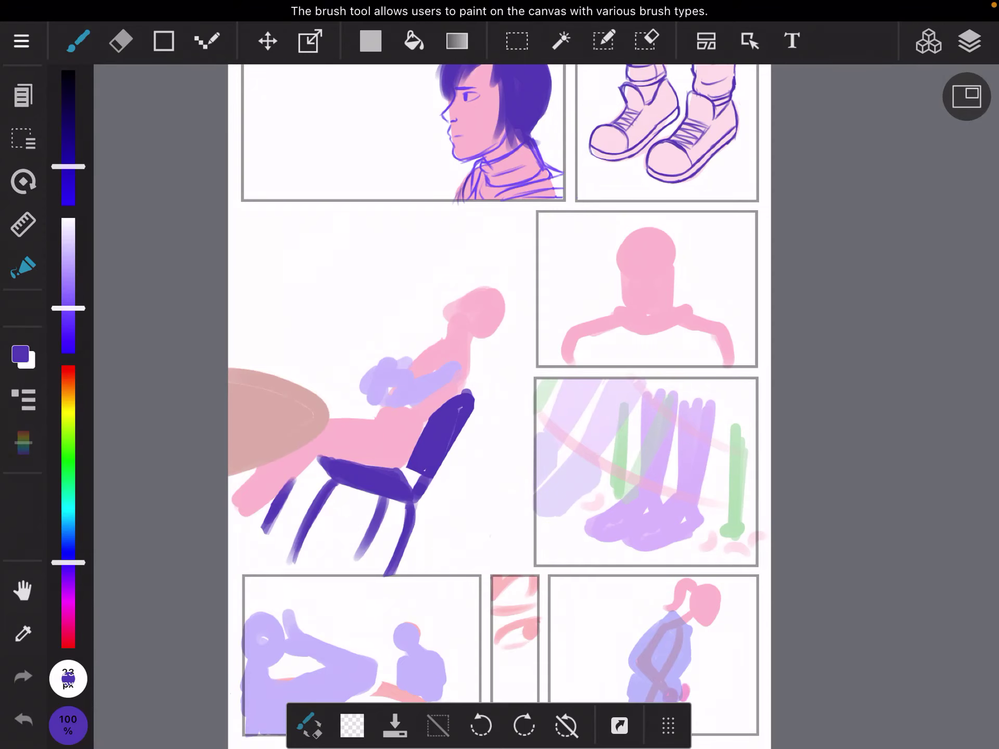
Shrink the brush to about 8 px and bring up the layer list
drag(499, 391, 531, 353)
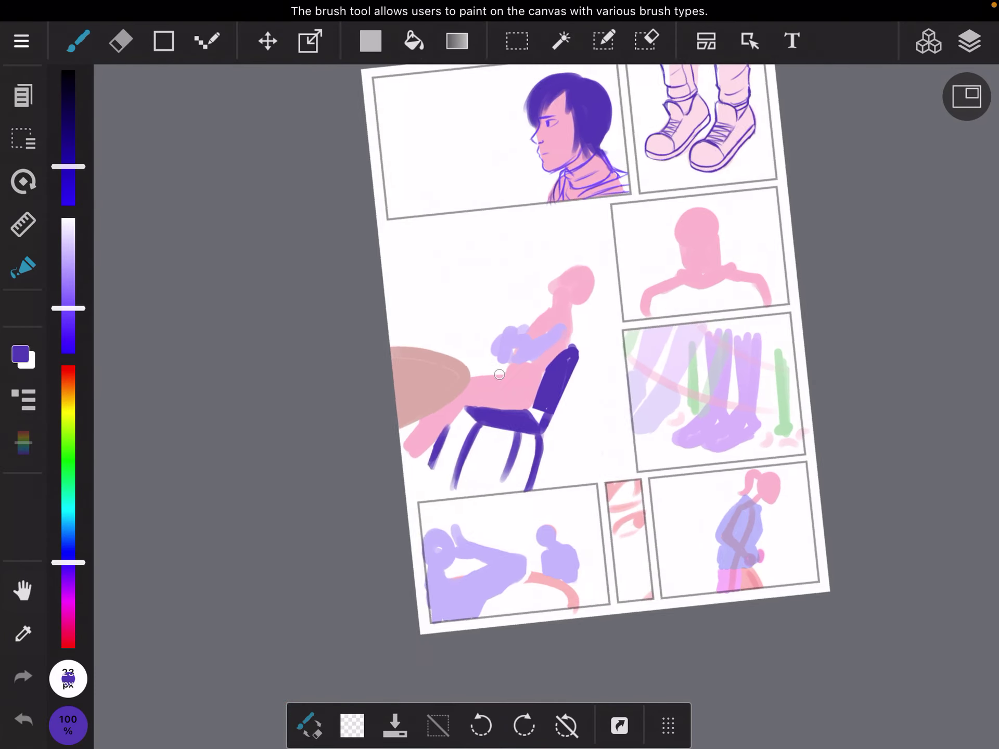
click(78, 40)
click(164, 725)
drag(140, 281, 95, 279)
click(163, 727)
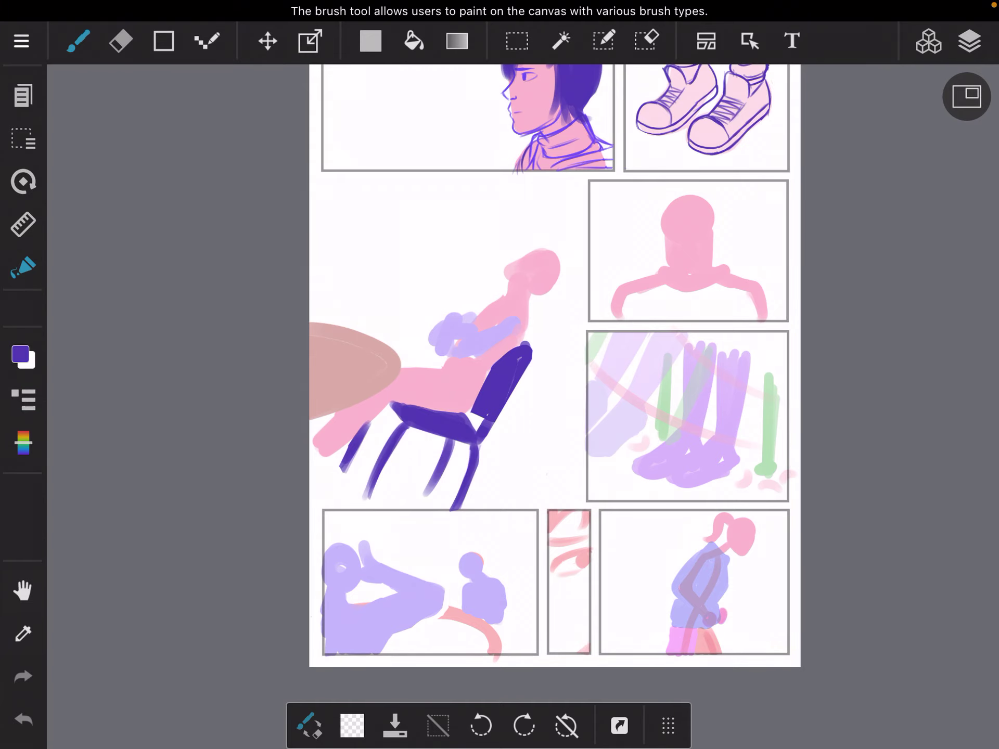
scroll(500, 352, up, 3)
click(970, 41)
scroll(882, 546, down, 1)
click(898, 654)
Select Layer11, then toggle reference layers' visibility to compare photo and 3D references
click(901, 590)
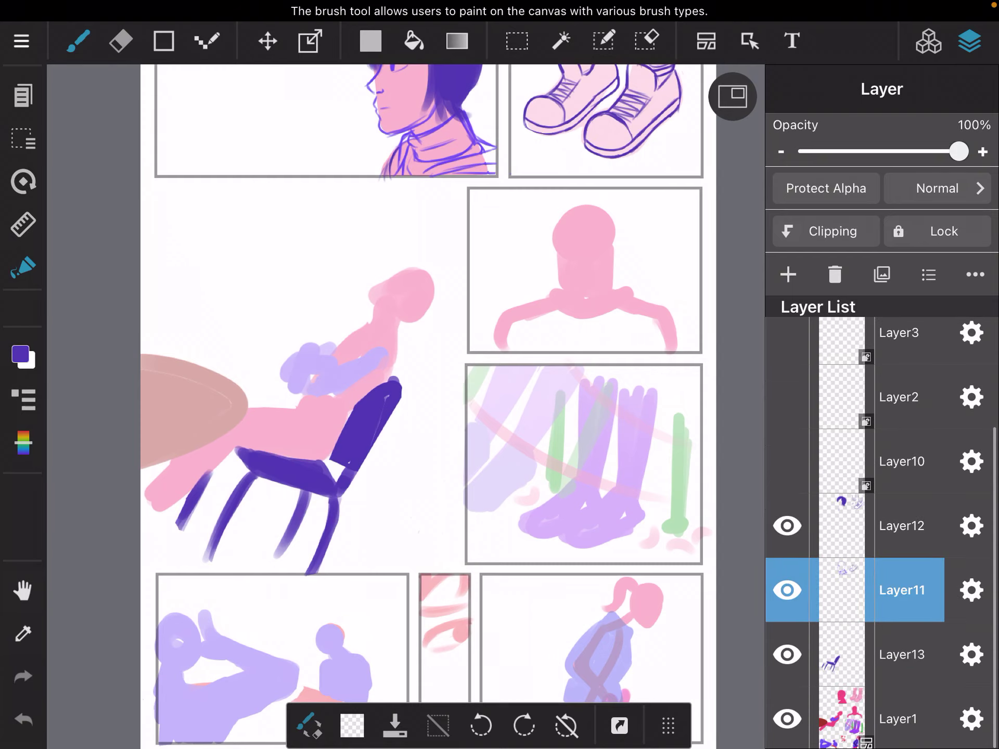
click(969, 40)
scroll(499, 375, up, 3)
scroll(499, 375, up, 2)
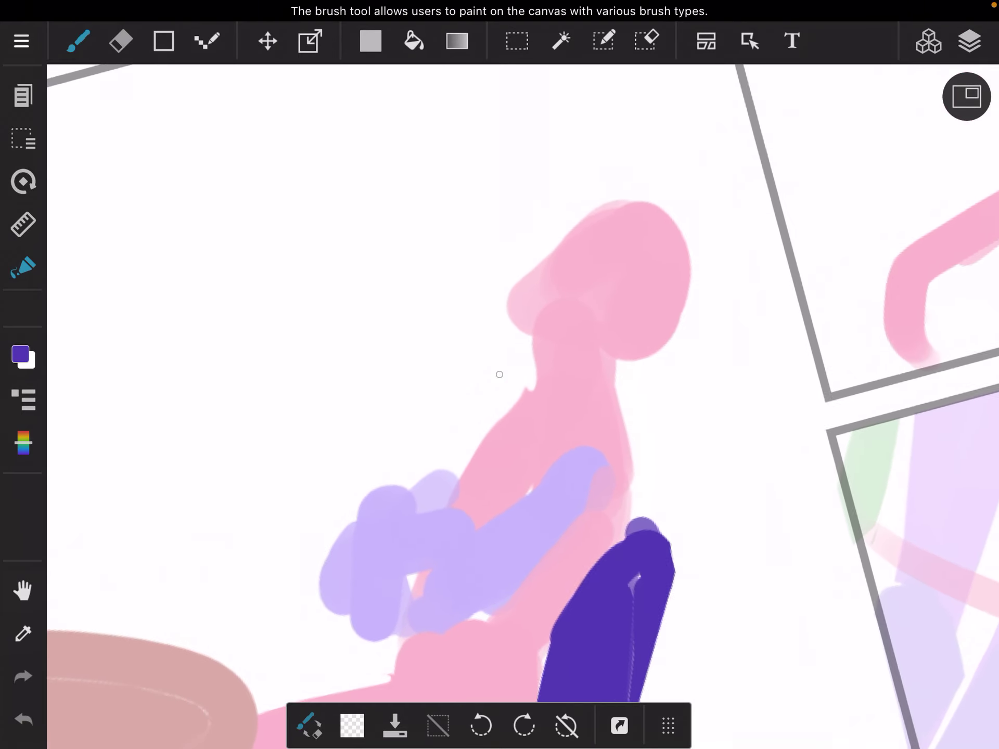
scroll(500, 374, up, 1)
scroll(500, 375, down, 3)
click(969, 41)
click(788, 462)
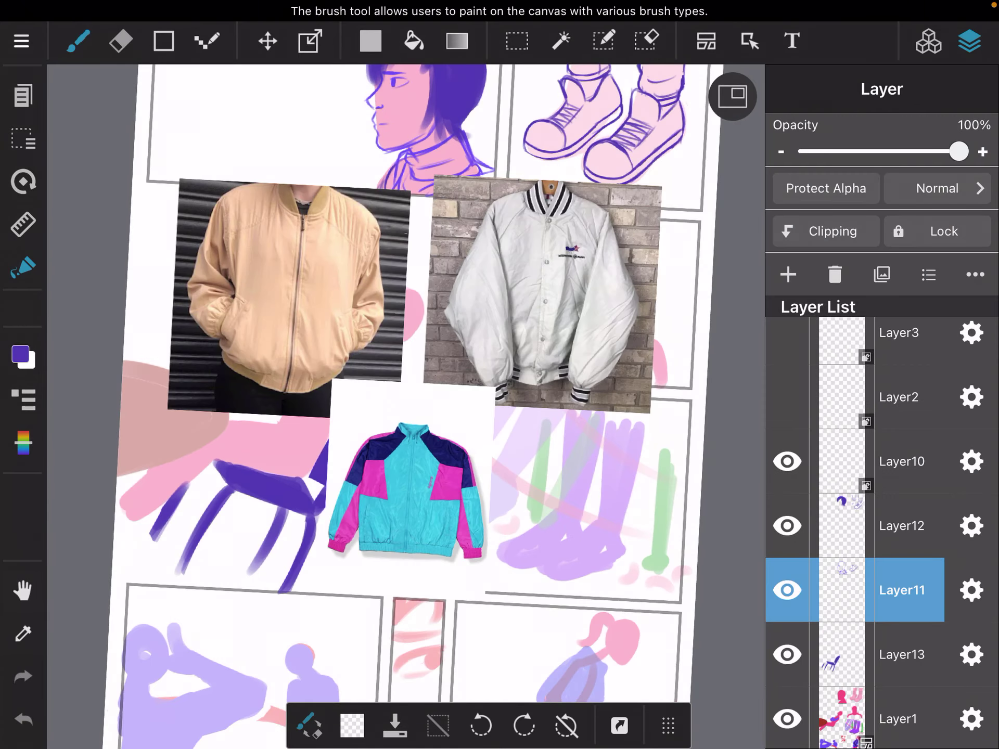
scroll(881, 530, up, 2)
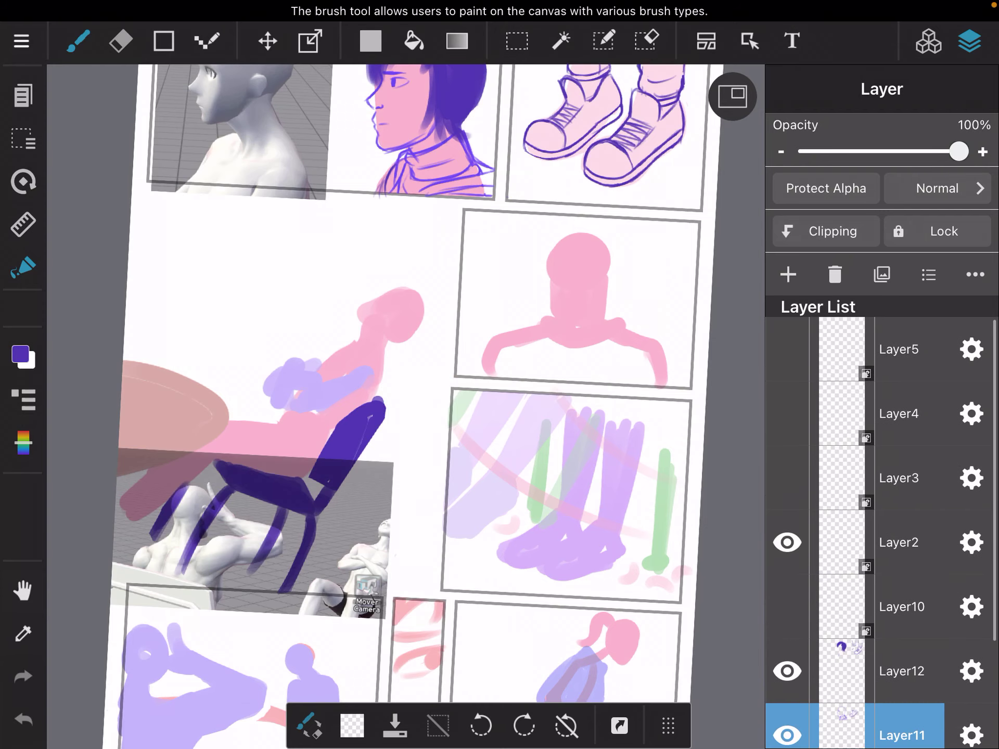
click(788, 542)
click(787, 478)
click(787, 478)
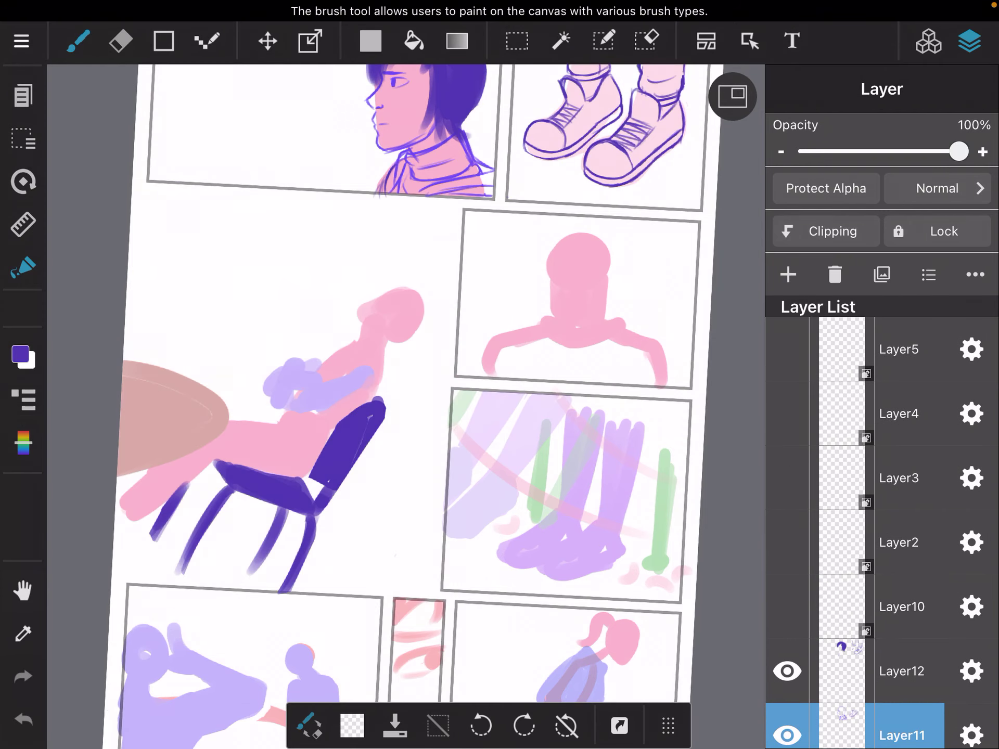
click(787, 414)
click(787, 413)
click(788, 349)
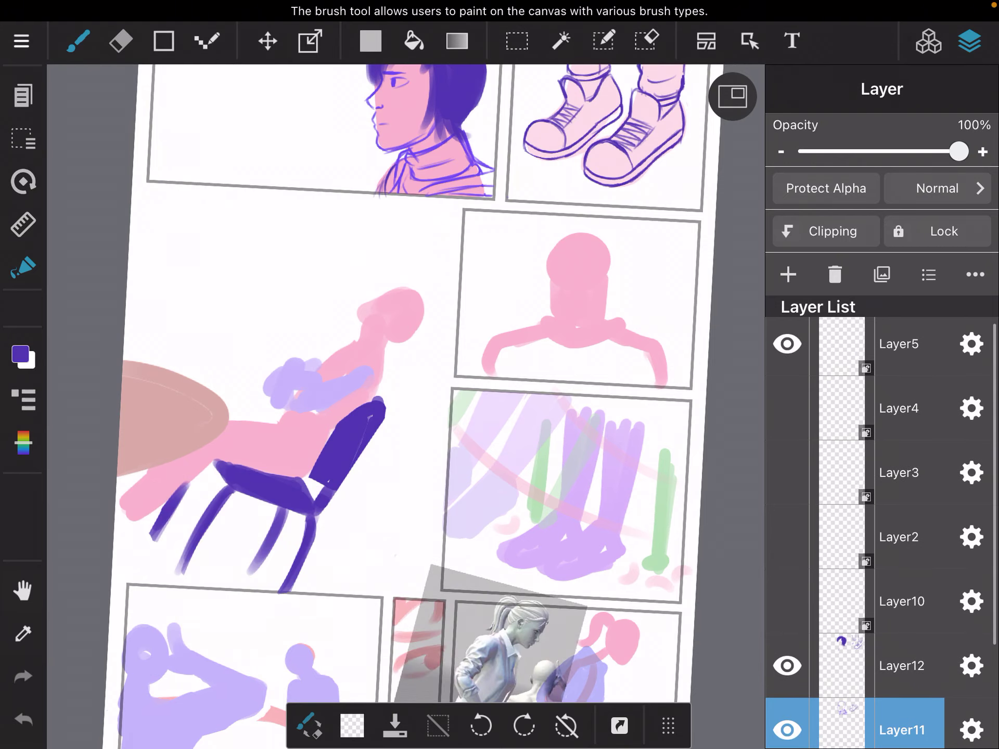
click(788, 348)
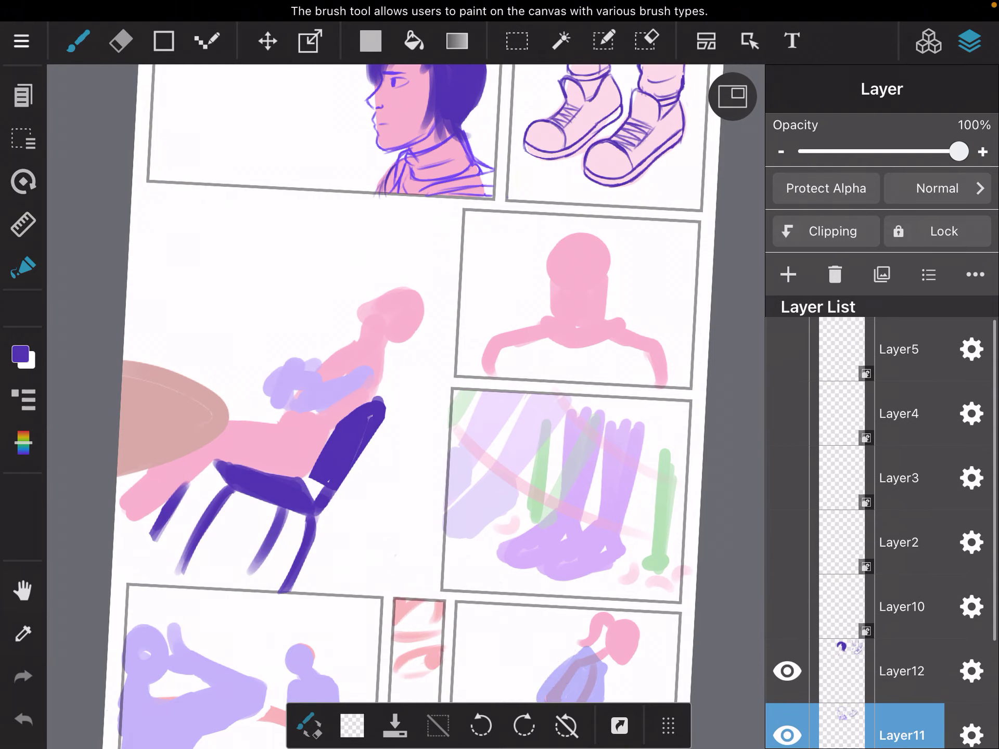
Preview the stored references again, leaving only the 3D reclining-figure reference (Layer4) visible
click(788, 607)
scroll(882, 547, down, 3)
scroll(882, 547, up, 2)
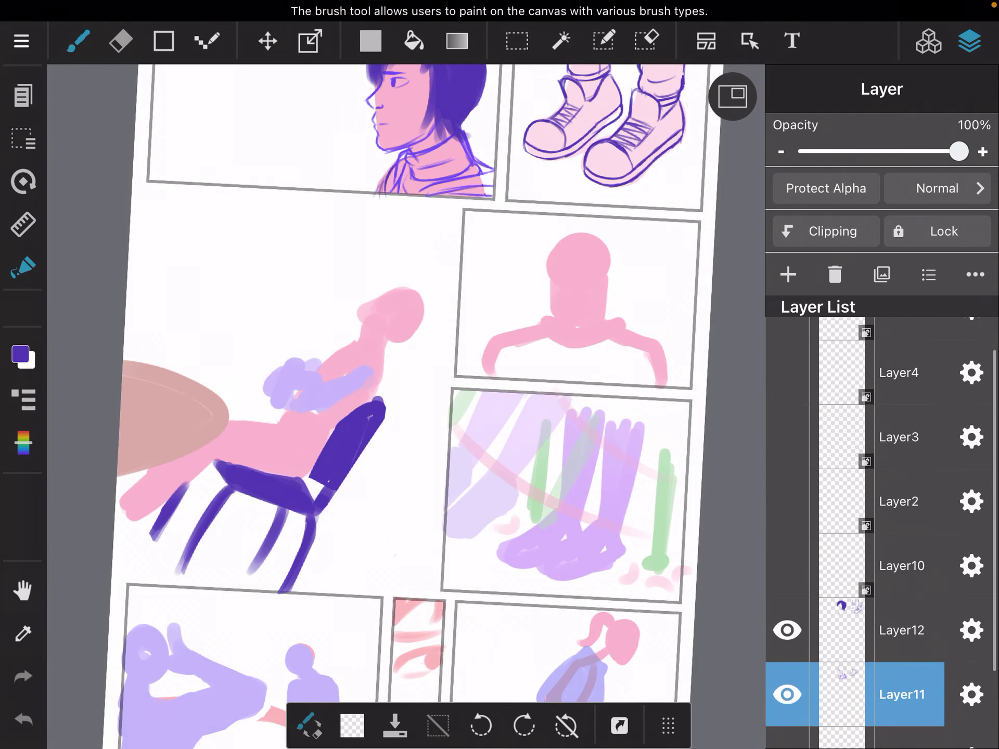
scroll(881, 546, up, 1)
click(787, 542)
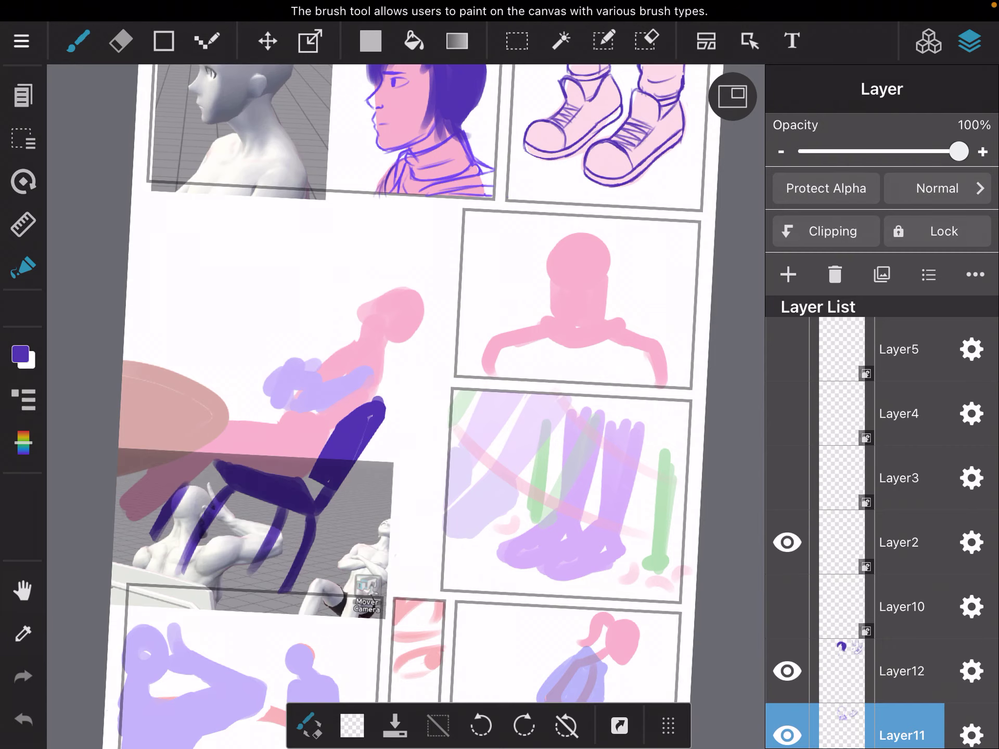
click(786, 477)
click(787, 478)
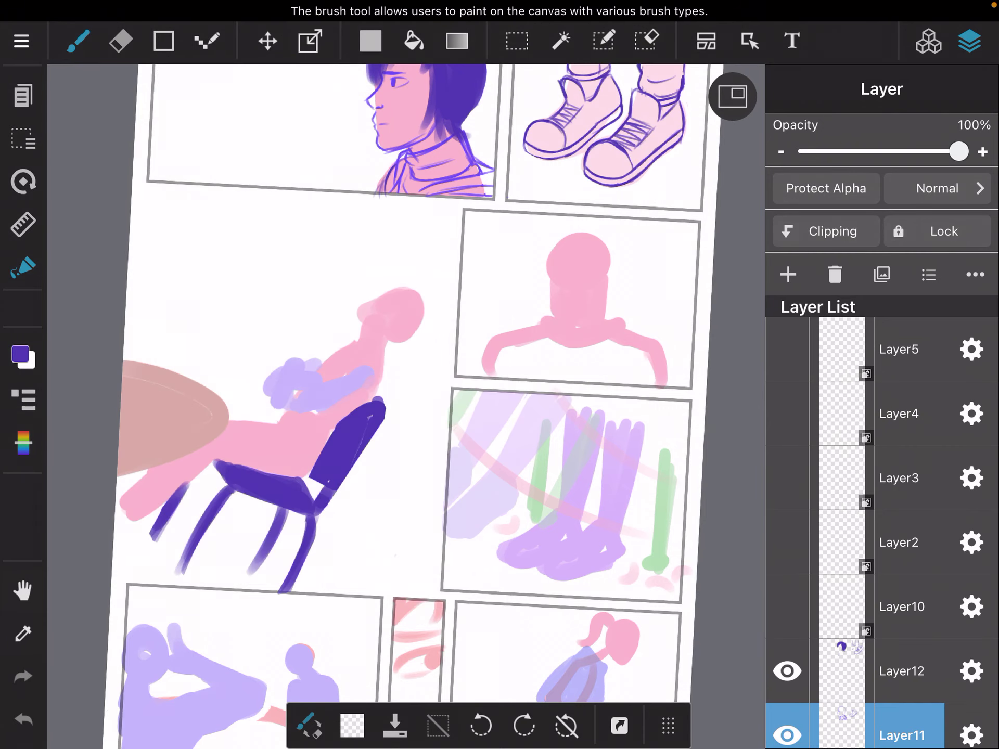
click(787, 414)
click(786, 413)
click(787, 349)
click(787, 349)
click(787, 349)
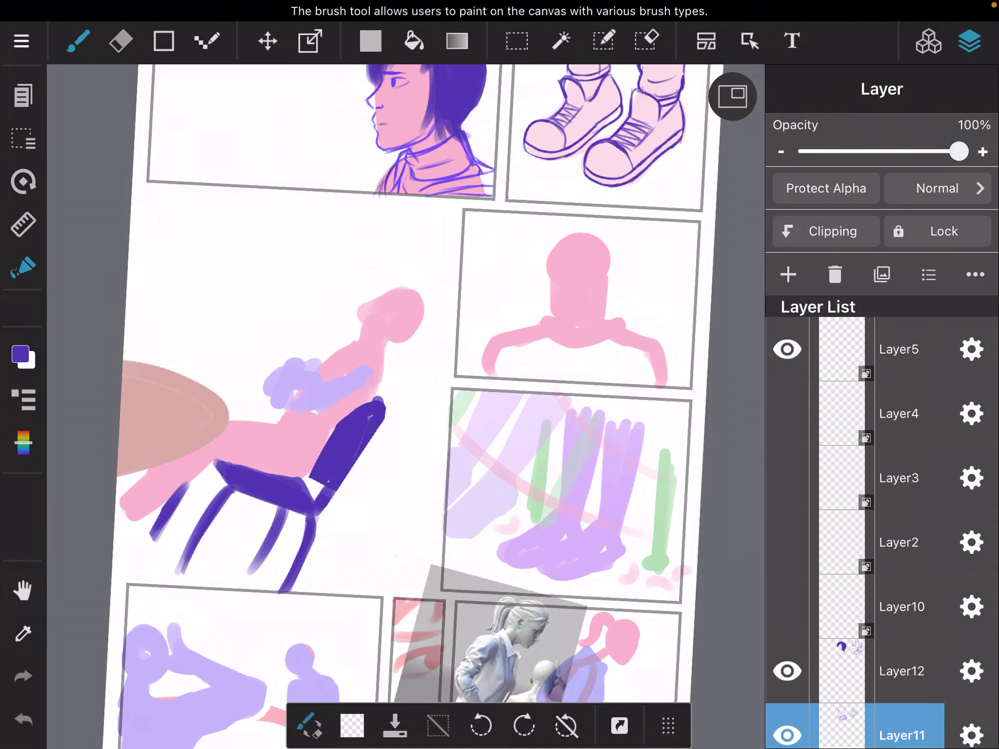
click(786, 414)
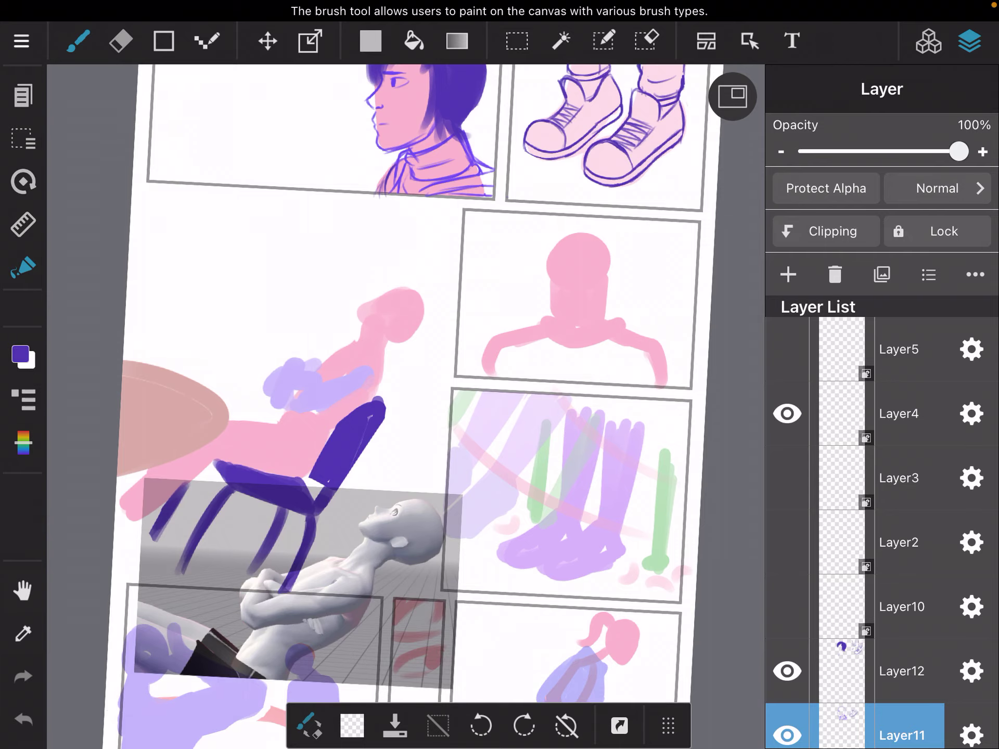
Make Layer4 active and select its 3D reference image for transforming
click(902, 414)
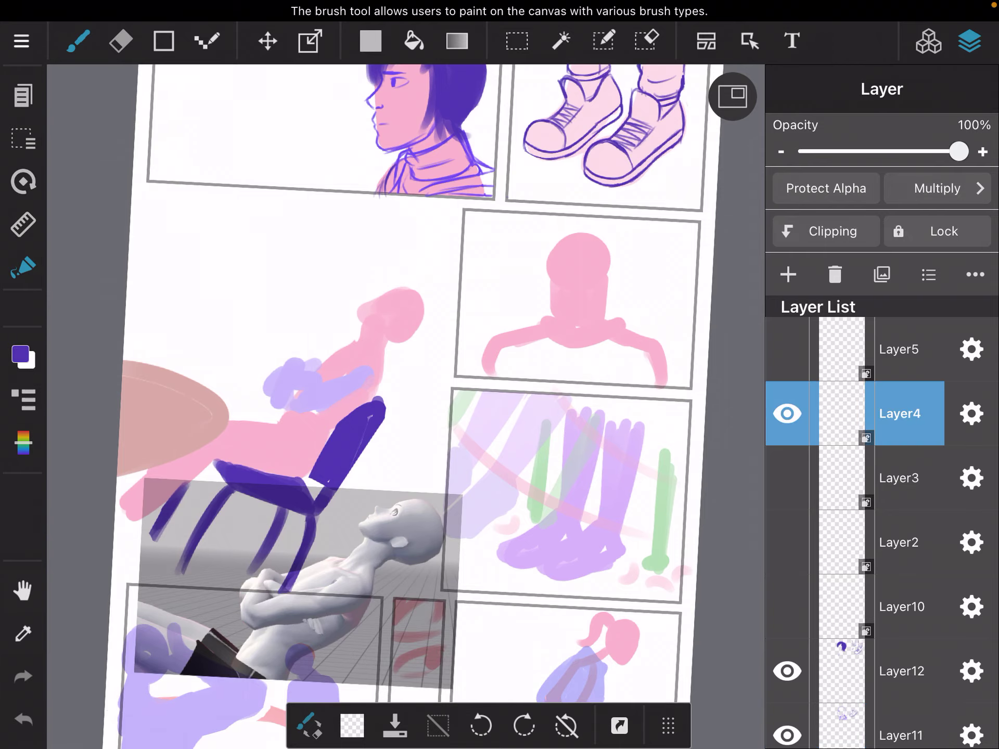
click(969, 40)
click(750, 41)
click(297, 577)
Drag the 3D reference up-left, tilt it counterclockwise, then nudge it slightly right
drag(296, 577, 226, 300)
scroll(499, 391, up, 3)
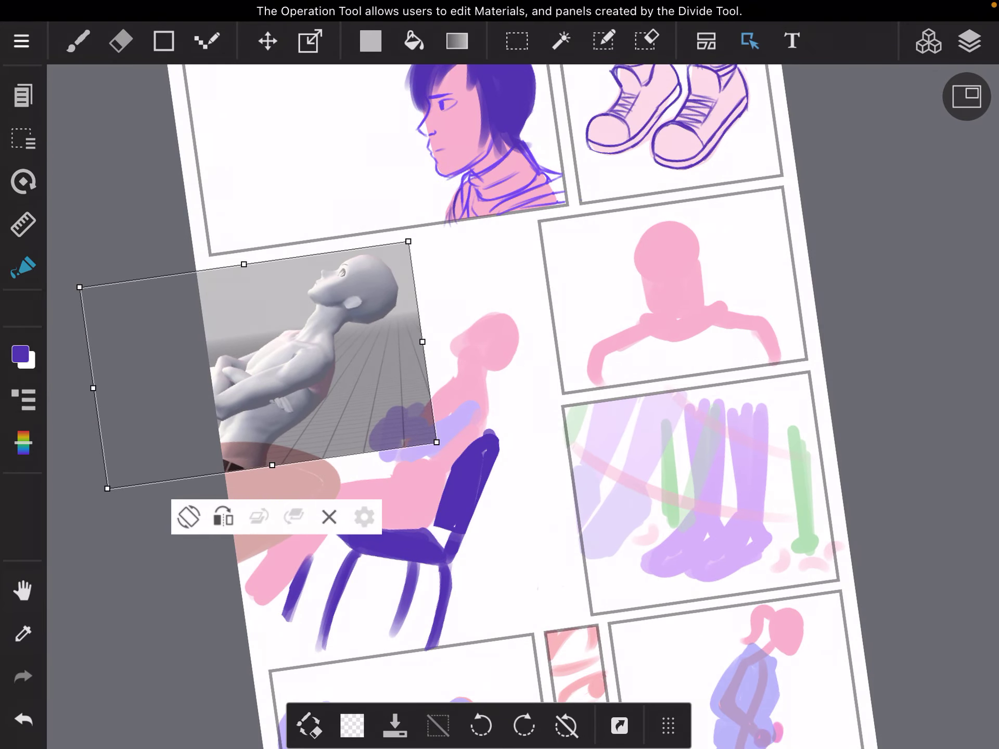
scroll(499, 390, down, 3)
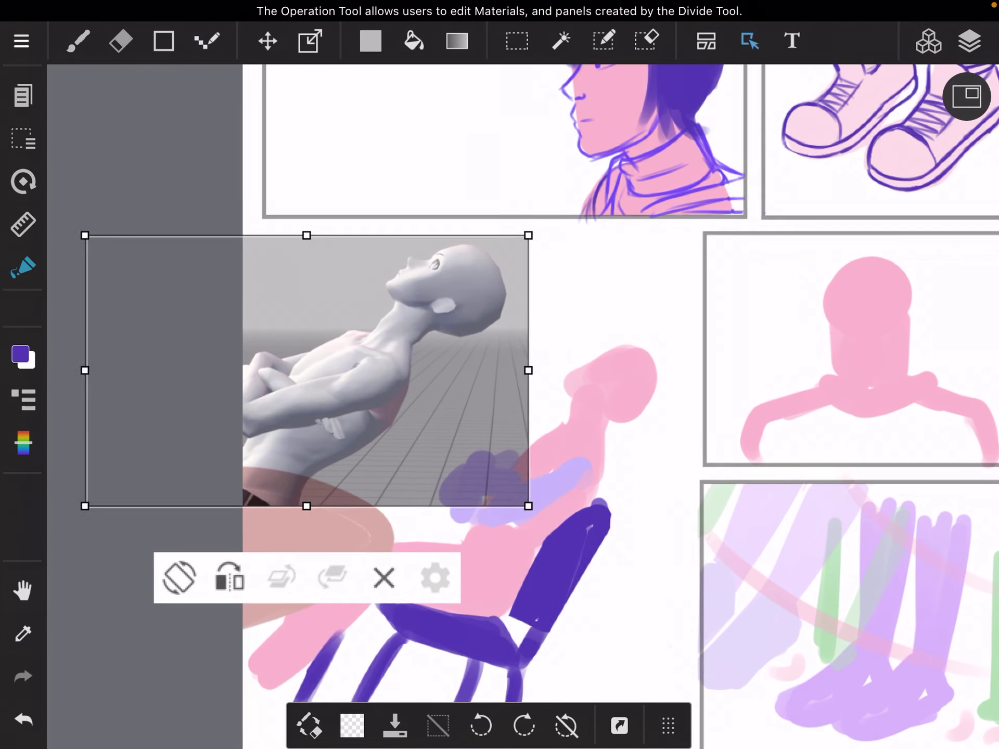
drag(528, 506, 458, 529)
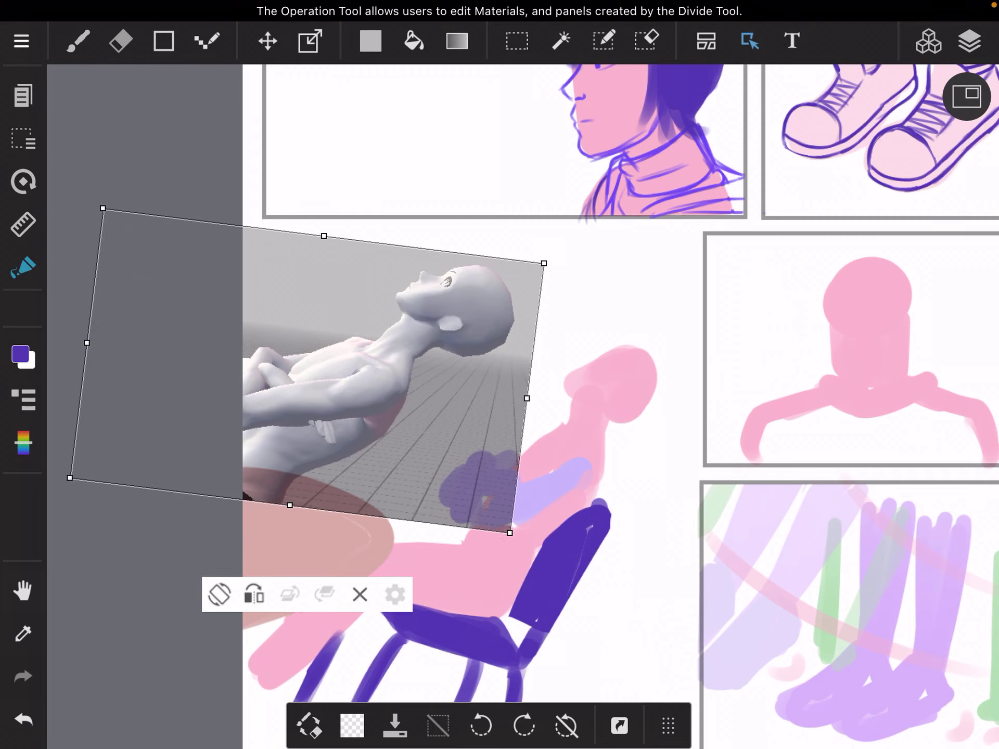
drag(312, 352, 339, 349)
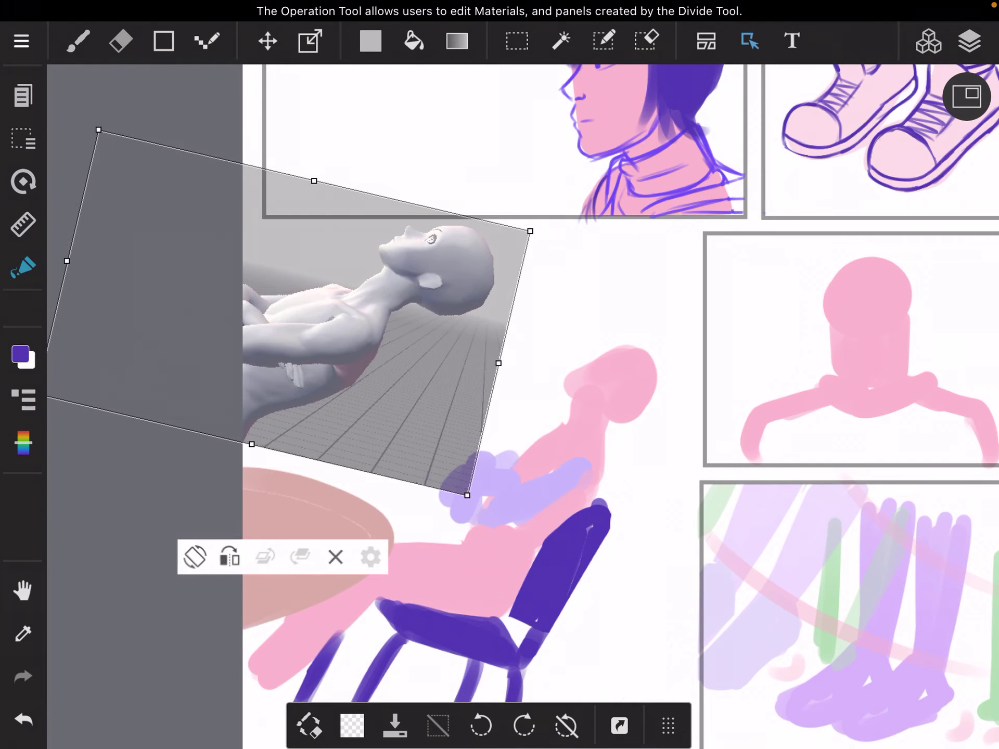
click(77, 40)
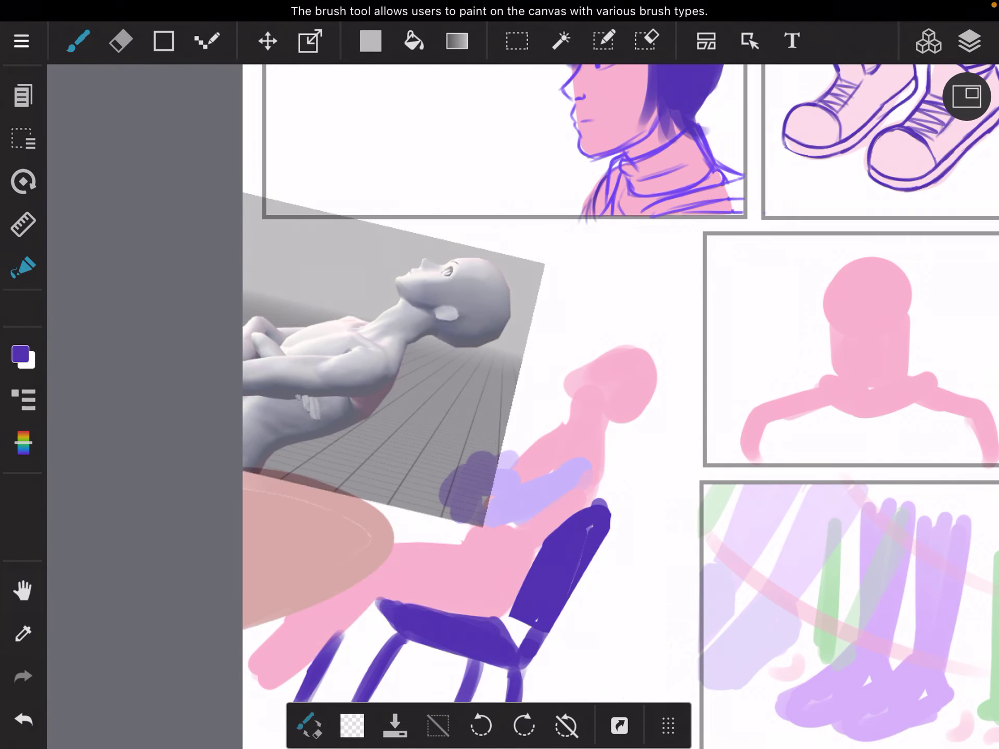
click(969, 42)
scroll(882, 531, down, 3)
On Layer11, draw purple strokes across the face, jaw and right side of the head
click(901, 590)
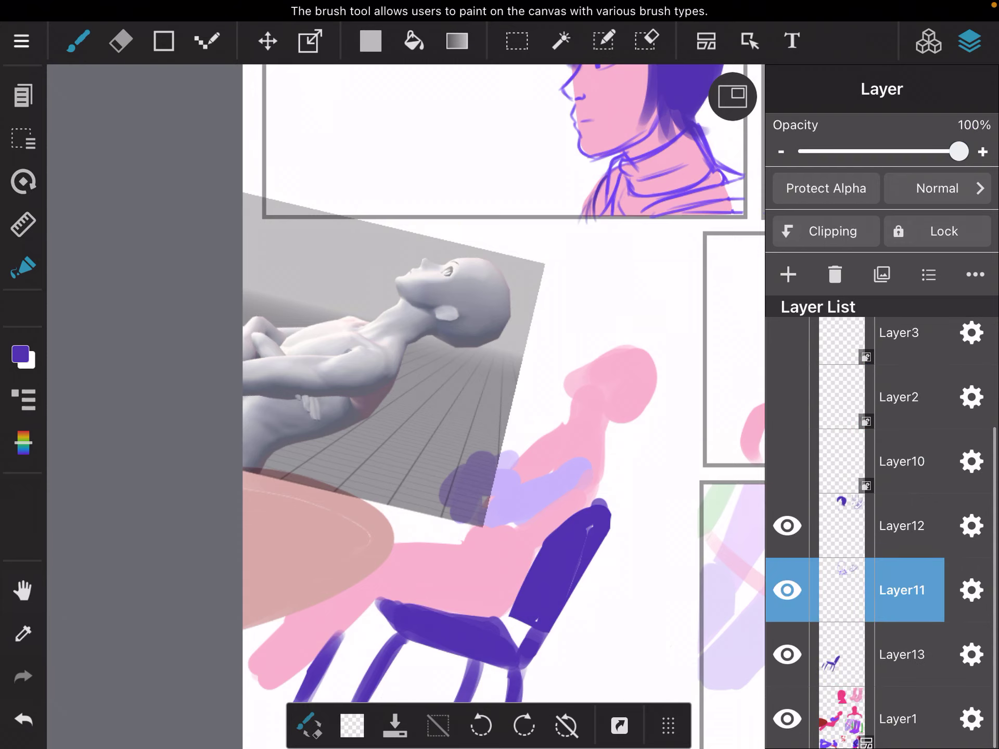
click(969, 41)
scroll(499, 390, down, 5)
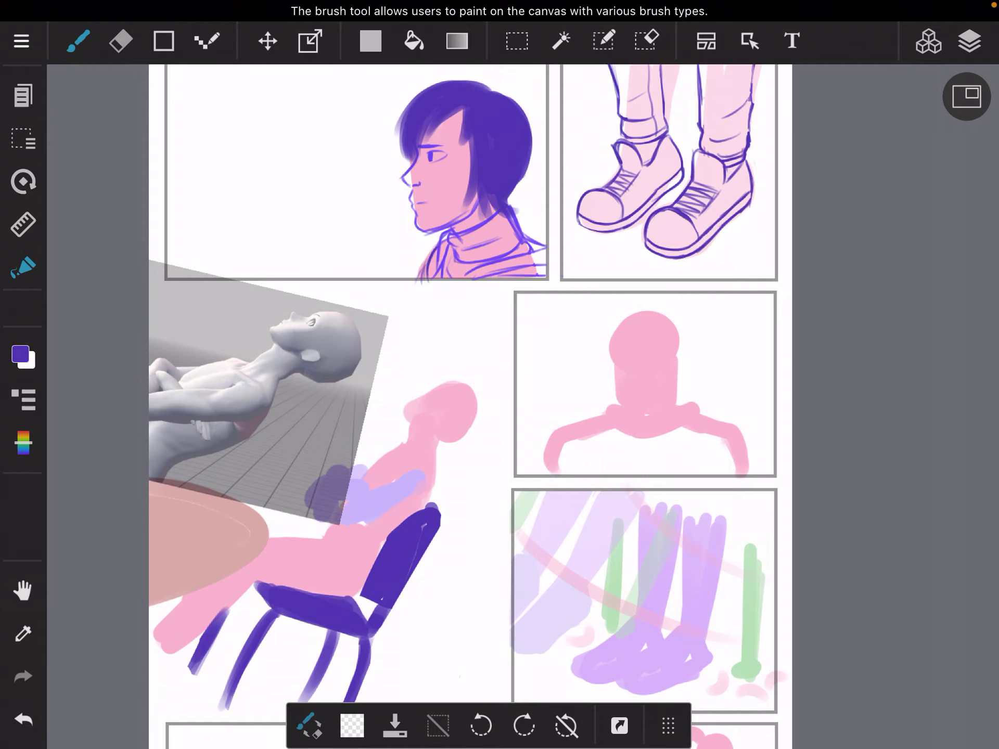
scroll(351, 429, up, 5)
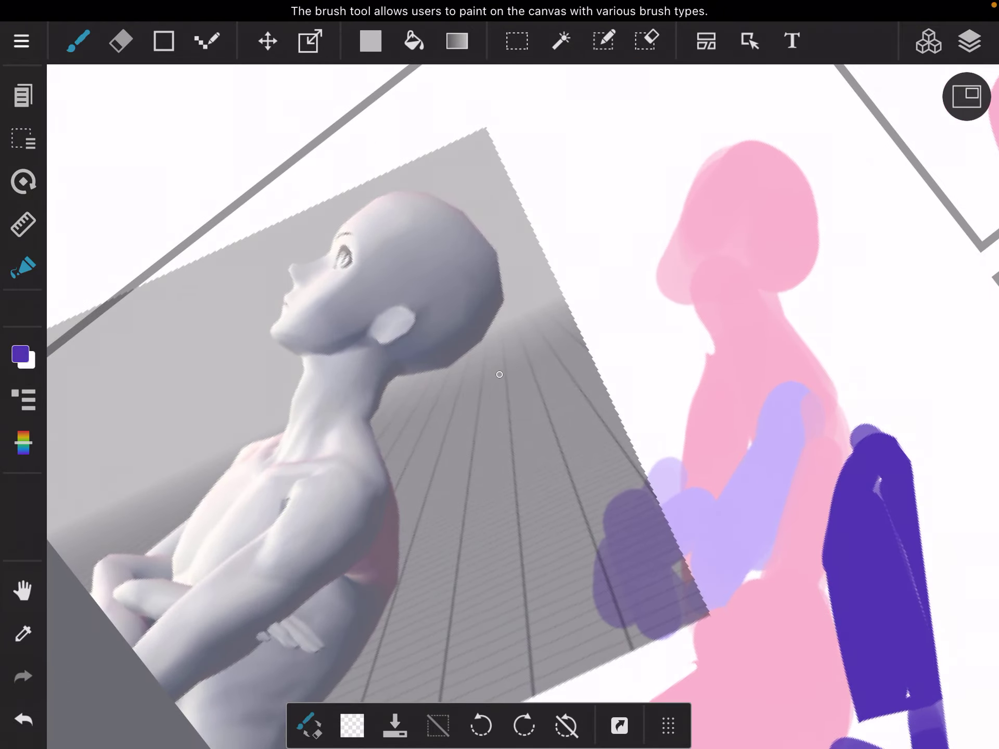
mouse_move(695, 190)
mouse_down()
mouse_move(662, 205)
mouse_move(670, 227)
mouse_move(656, 242)
mouse_move(662, 297)
mouse_move(734, 295)
mouse_move(753, 275)
mouse_up()
scroll(499, 390, down, 5)
scroll(500, 390, up, 5)
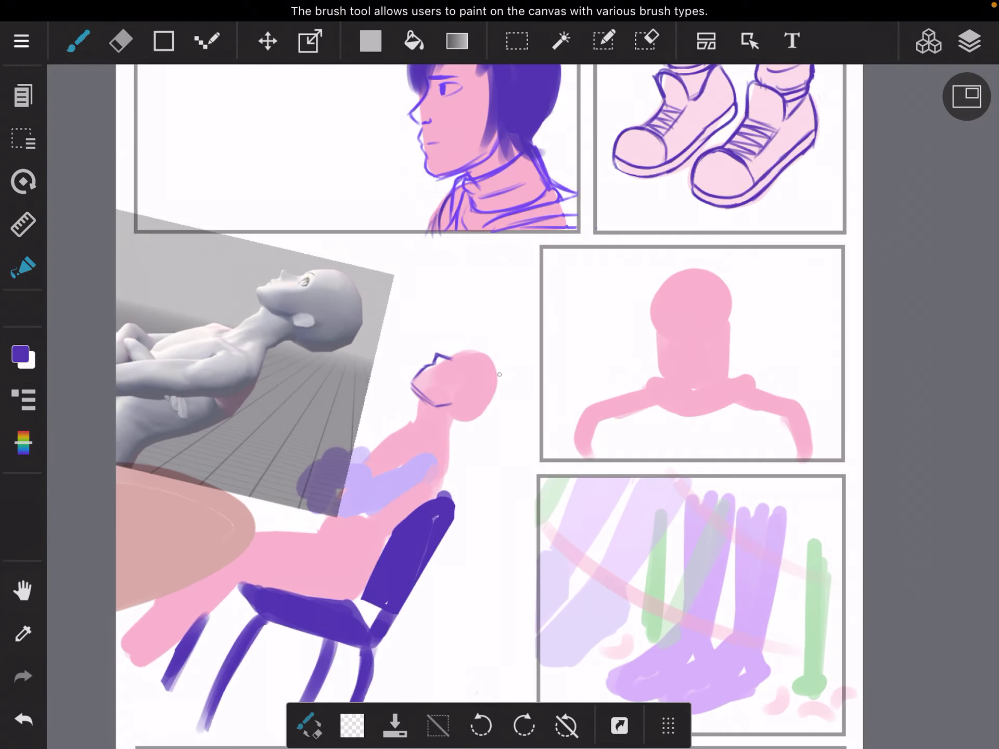
mouse_move(546, 452)
mouse_down()
mouse_move(604, 441)
mouse_move(613, 395)
mouse_up()
drag(613, 441, 593, 361)
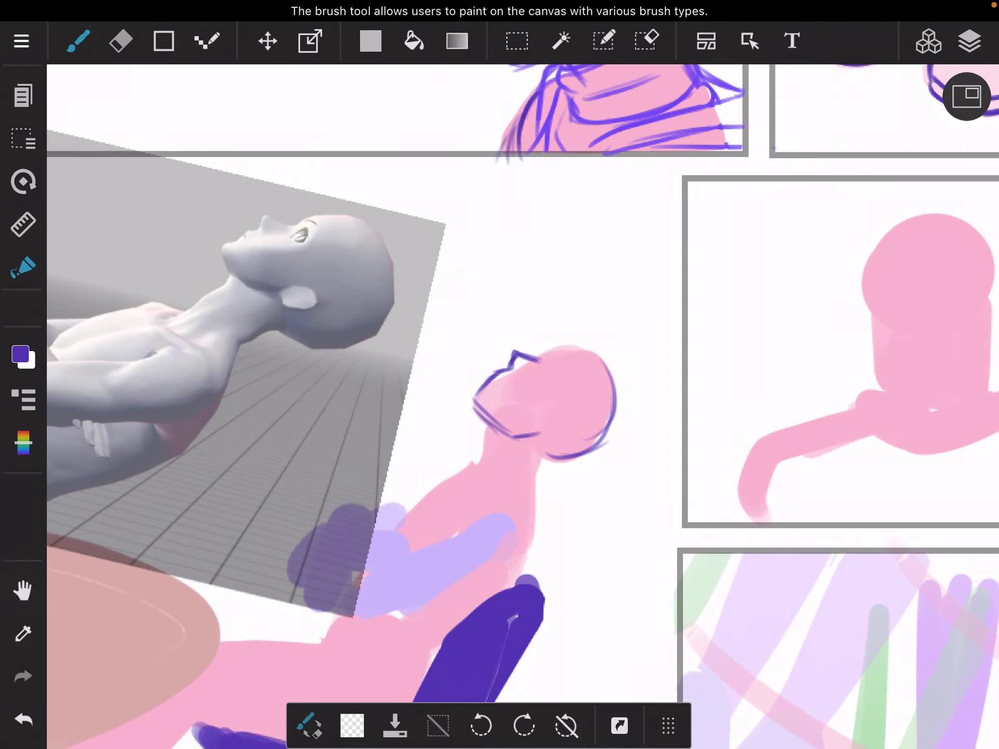
mouse_move(621, 414)
mouse_down()
mouse_move(566, 355)
mouse_move(604, 361)
mouse_move(624, 440)
mouse_up()
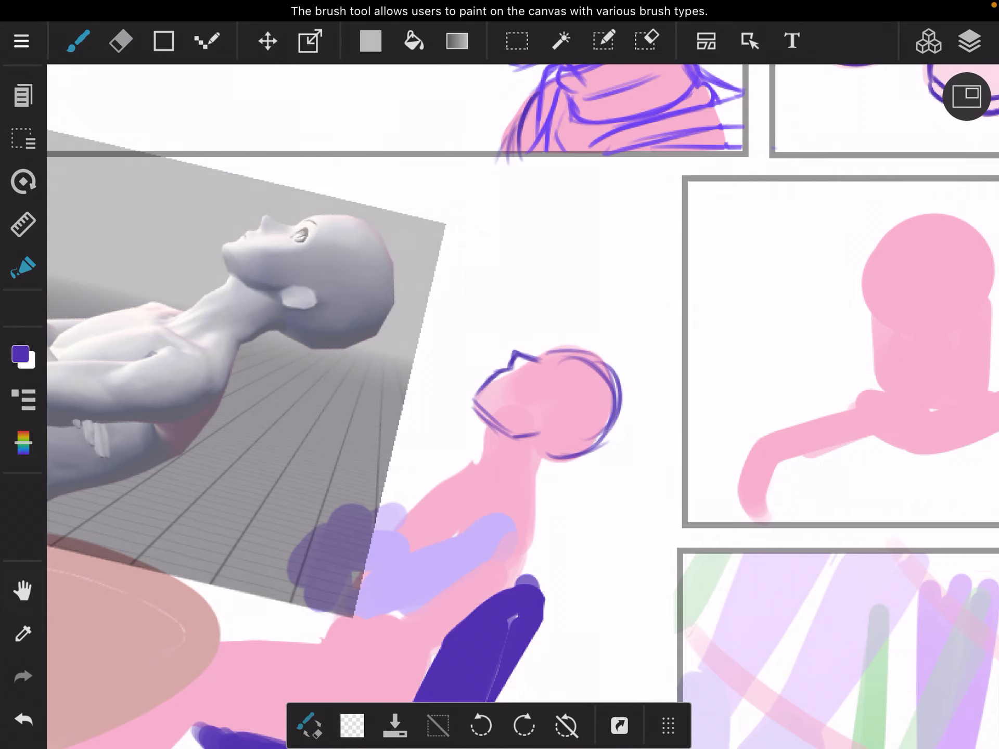
scroll(500, 391, down, 4)
scroll(500, 390, down, 4)
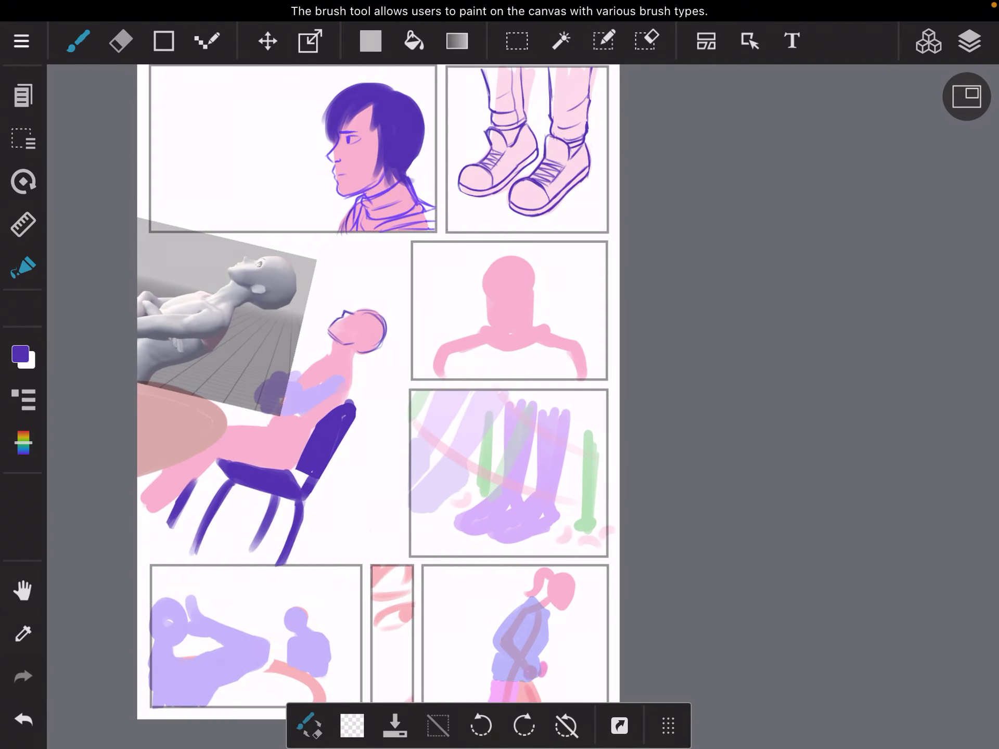
click(22, 41)
scroll(203, 390, down, 3)
Choose Close Canvas and answer the leave-without-saving prompt
click(204, 710)
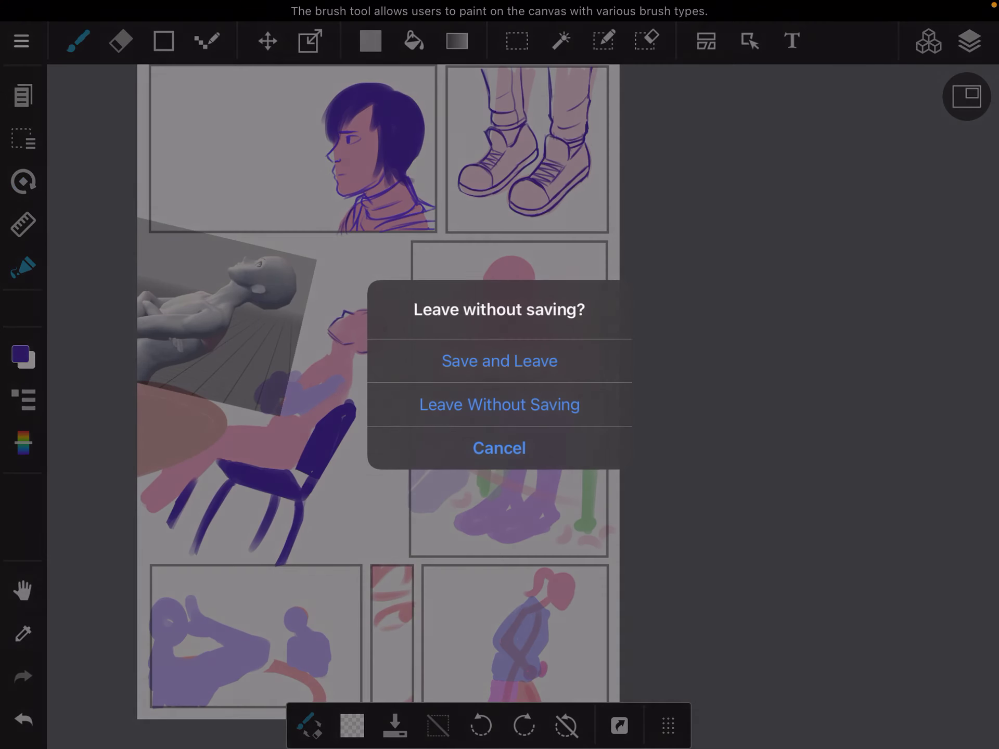
click(499, 405)
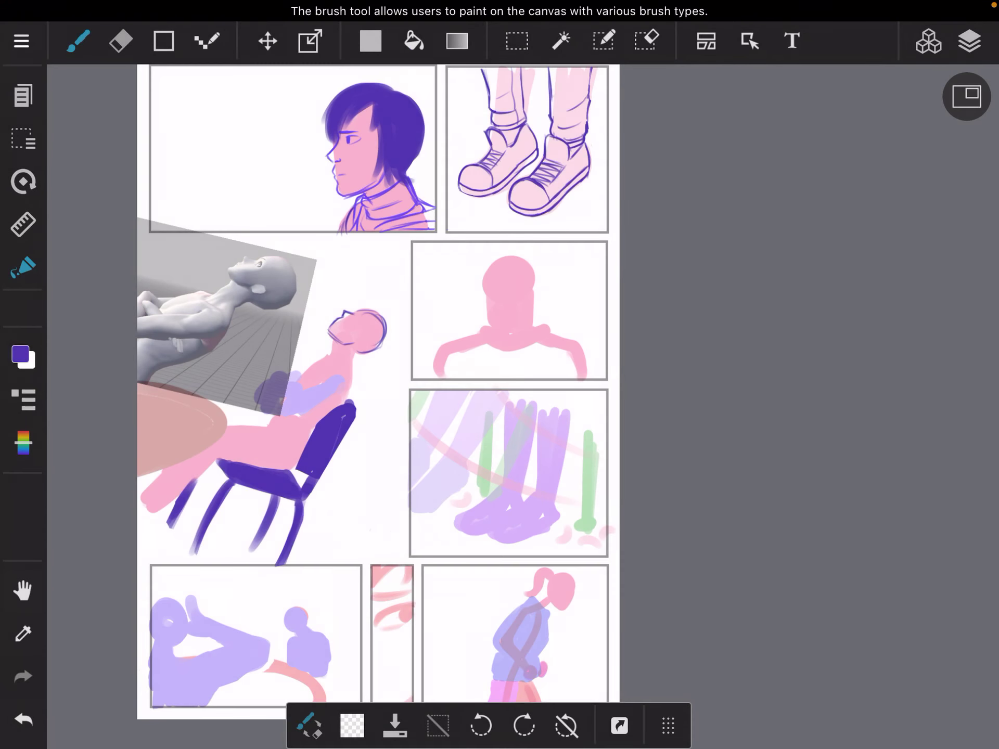